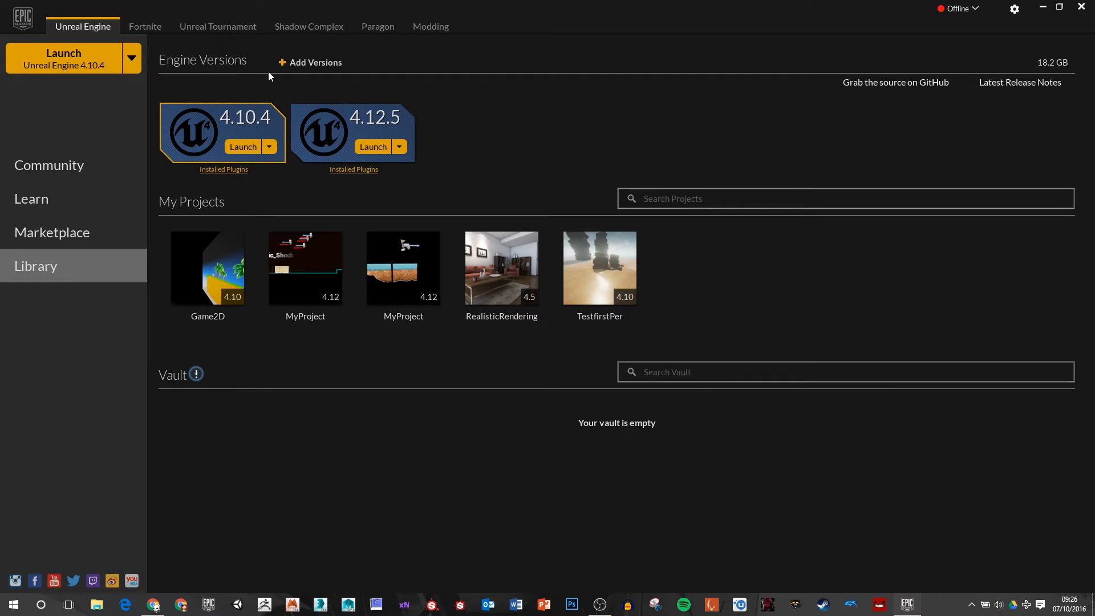
pyautogui.click(303, 68)
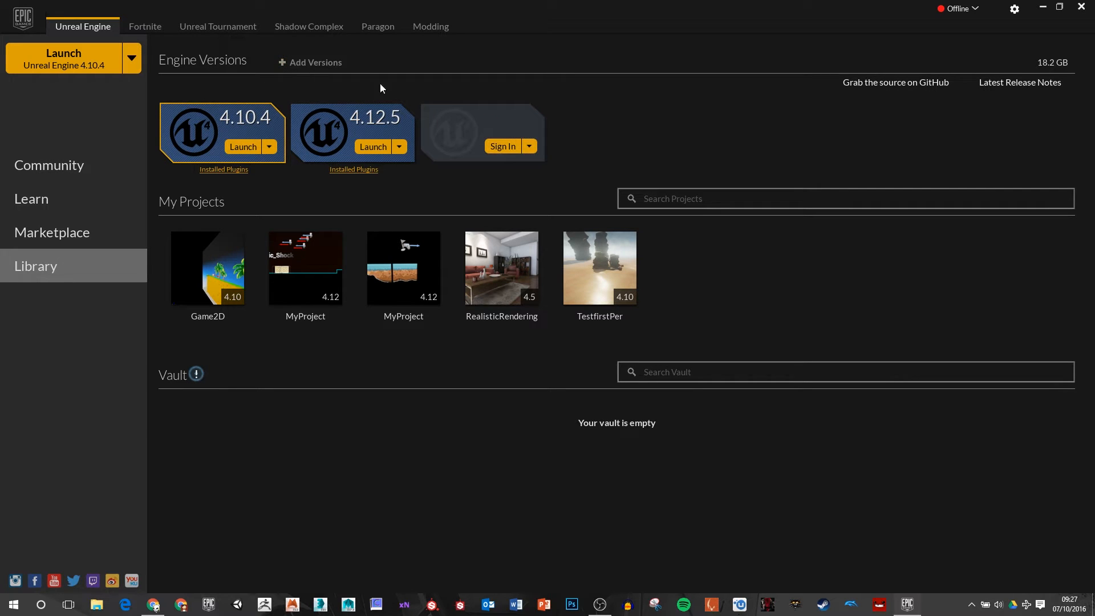
pyautogui.click(530, 147)
pyautogui.click(579, 142)
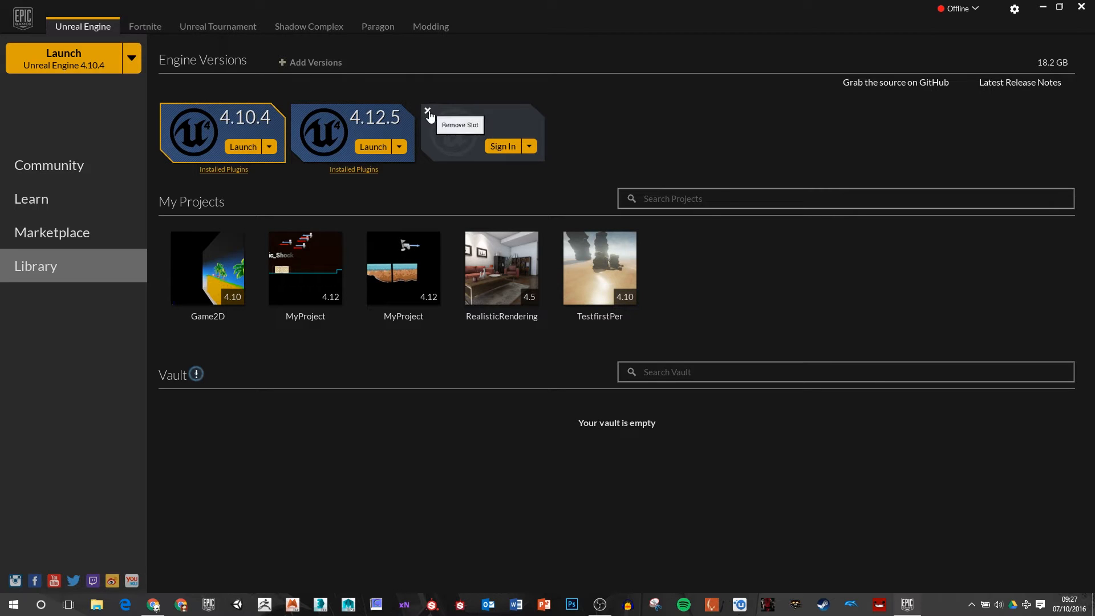
pyautogui.click(426, 113)
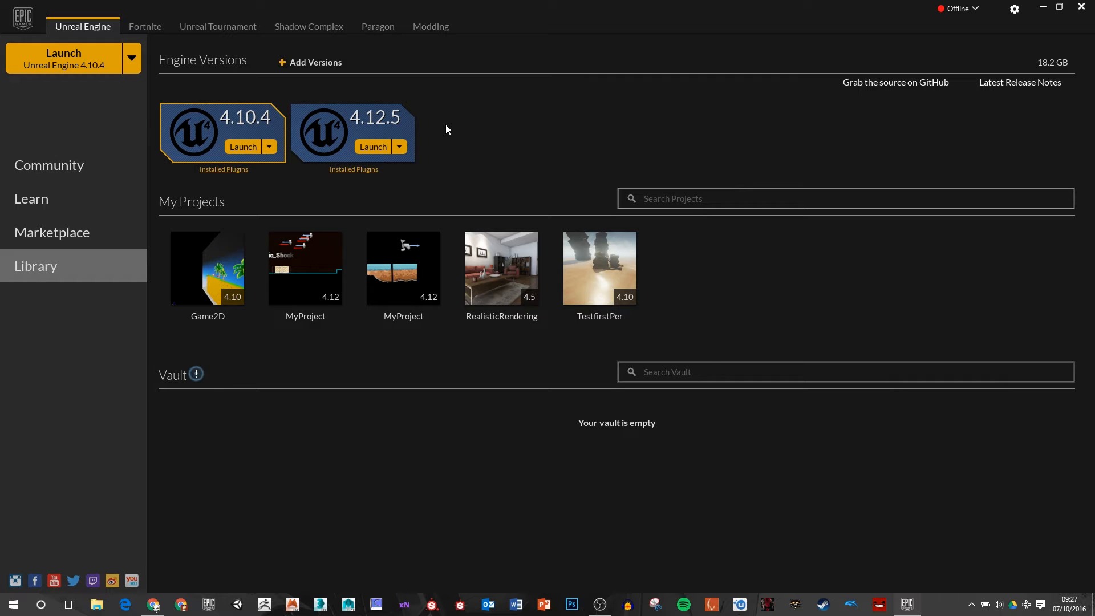
# Step: Launch Unreal Engine 4.12.5 and begin a new project in the project browser
pyautogui.click(374, 147)
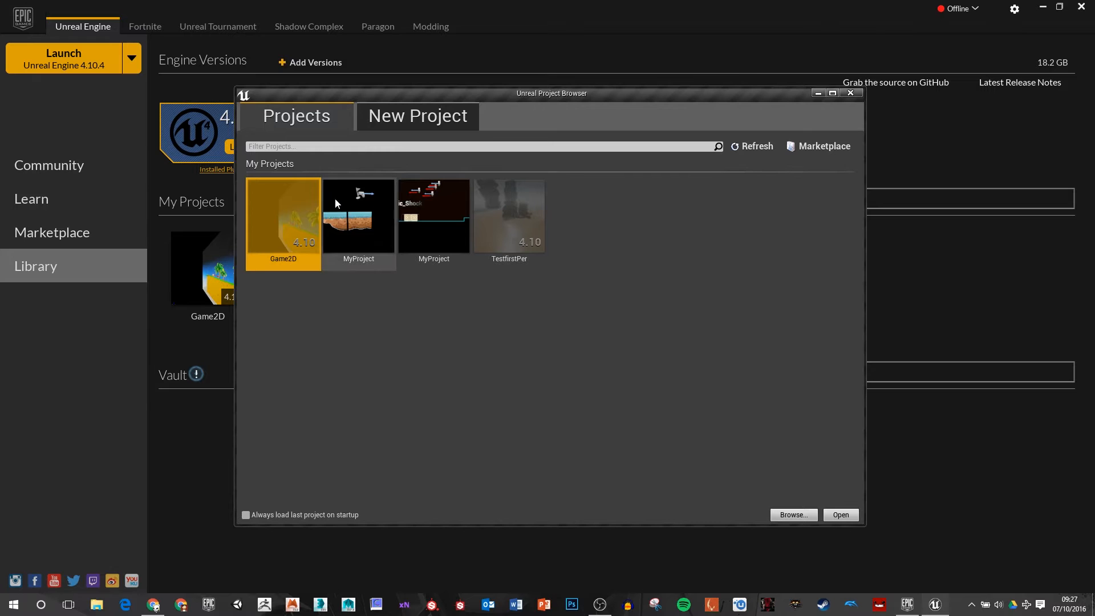
pyautogui.click(348, 205)
pyautogui.click(446, 217)
pyautogui.click(511, 224)
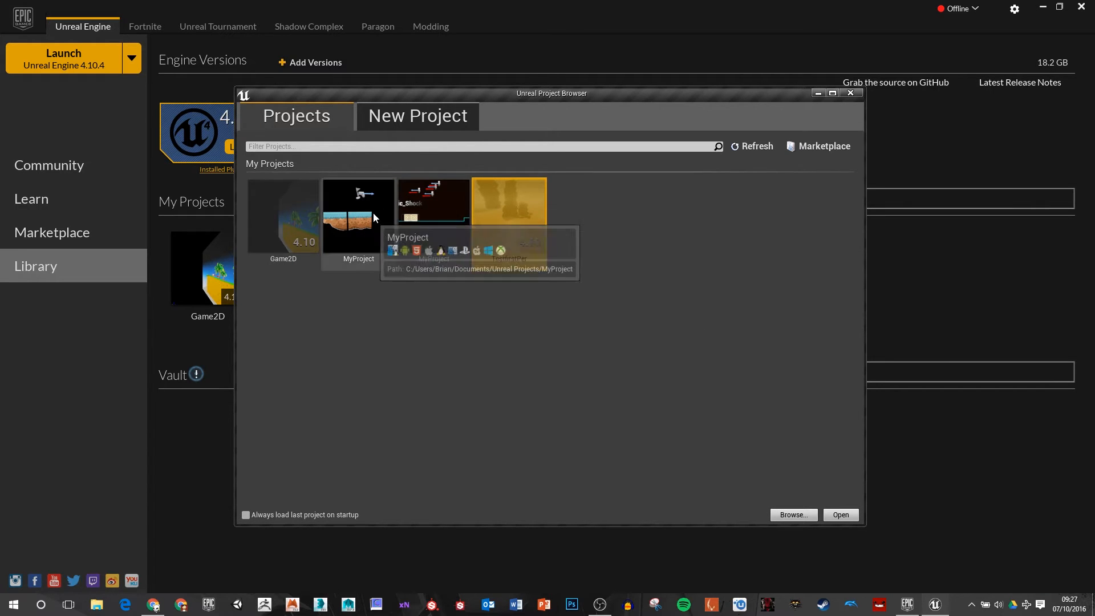
pyautogui.click(425, 121)
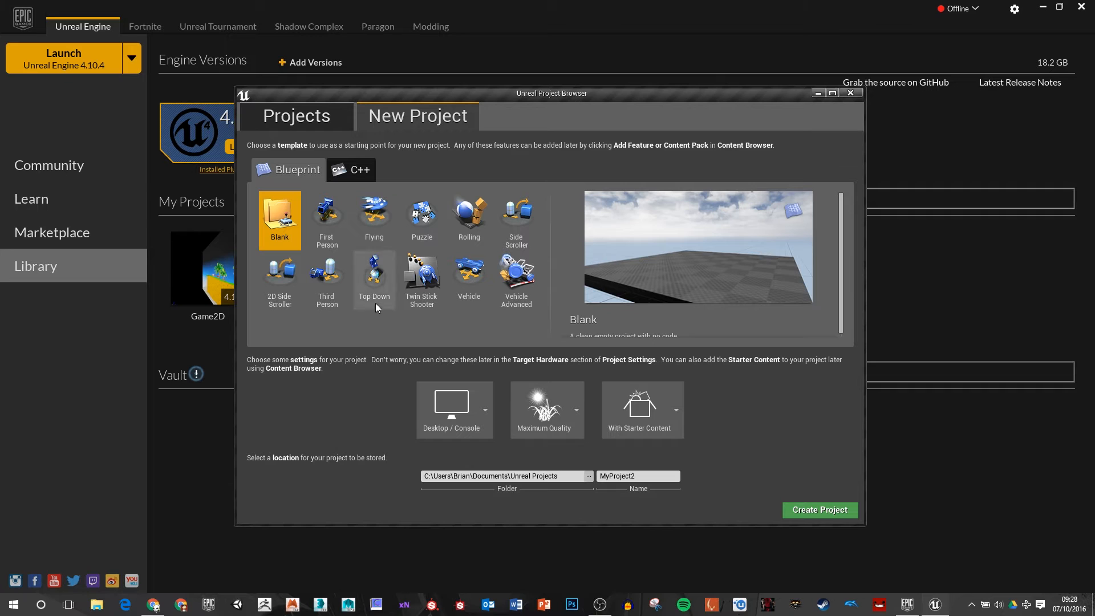
# Step: Browse the Blueprint templates and choose 2D Side Scroller for the new project
pyautogui.click(332, 227)
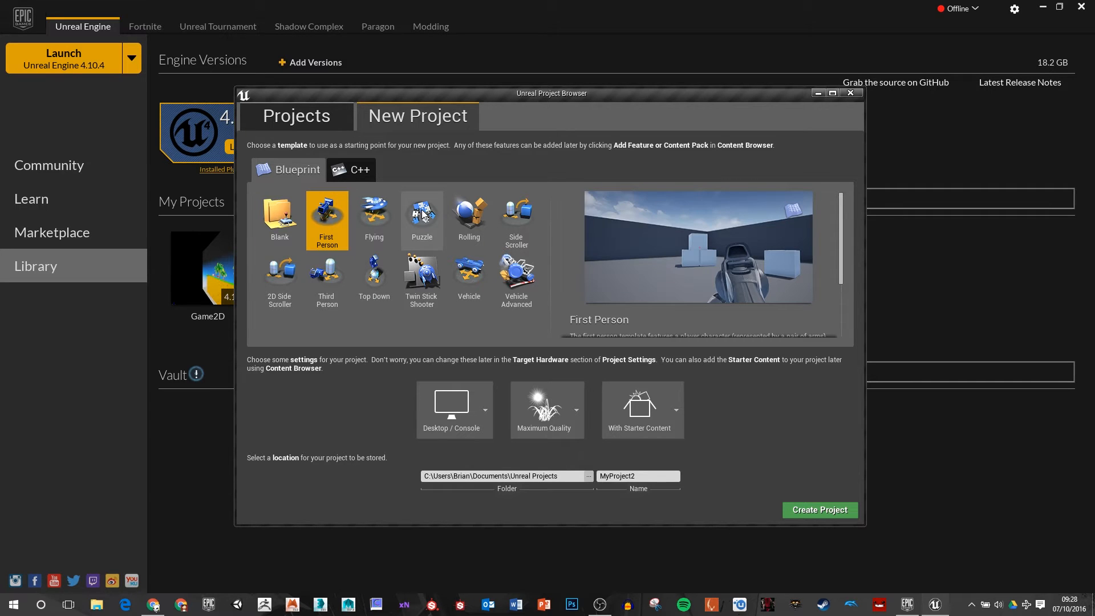
pyautogui.click(377, 211)
pyautogui.click(436, 221)
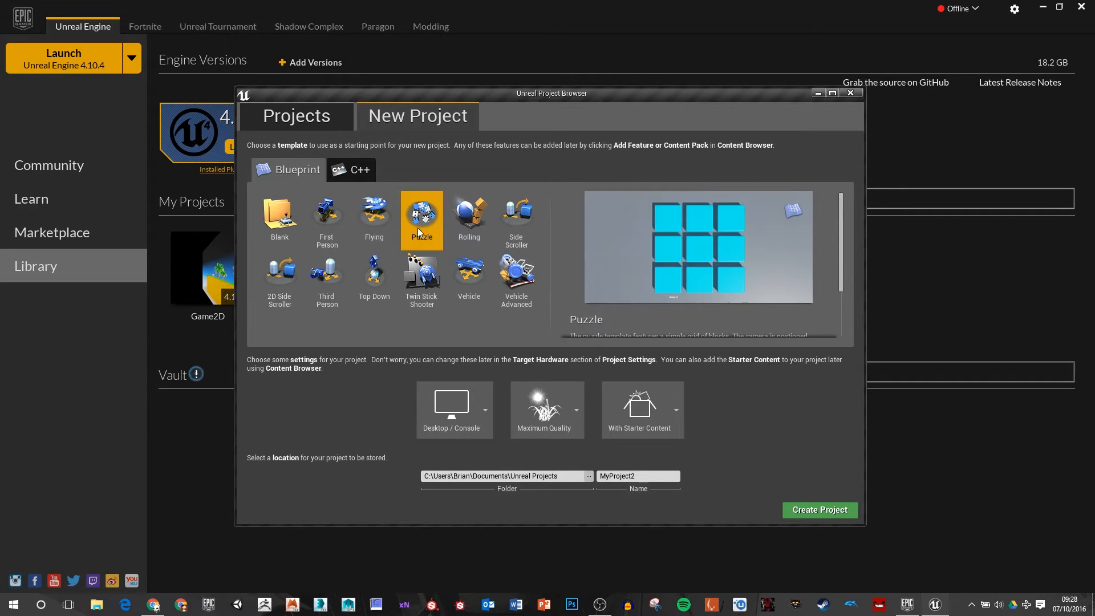
pyautogui.click(436, 293)
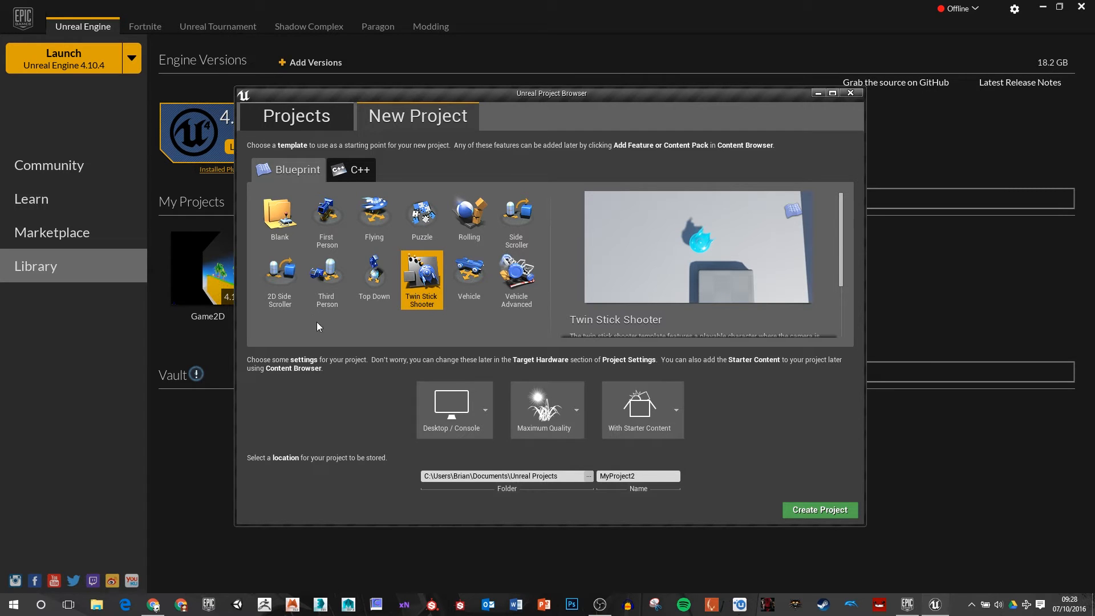
pyautogui.click(277, 277)
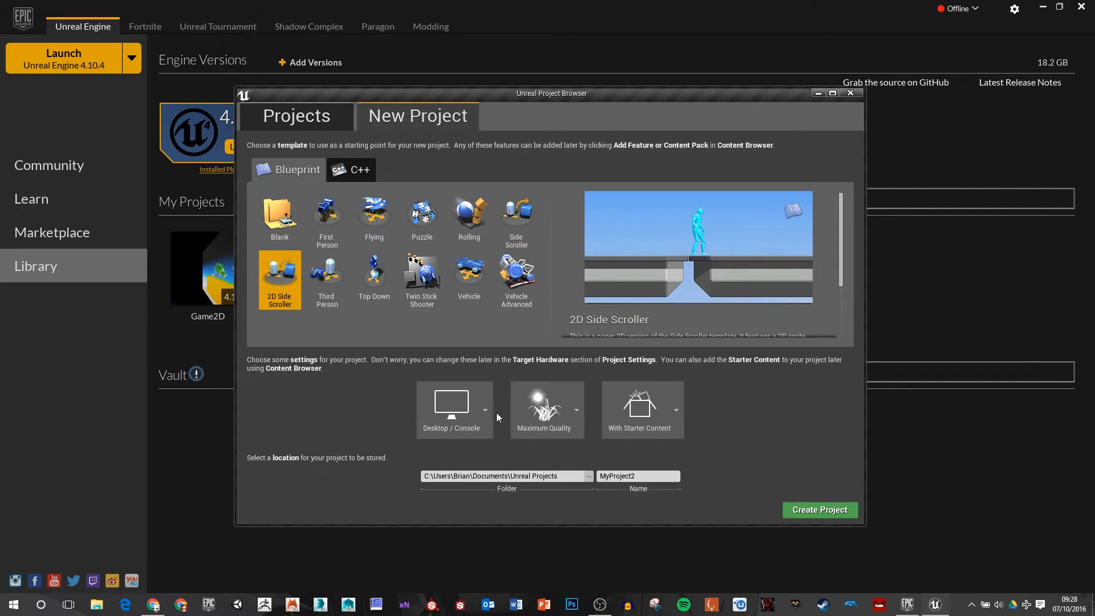
# Step: Review the graphics quality options and set the new project to No Starter Content
pyautogui.click(539, 422)
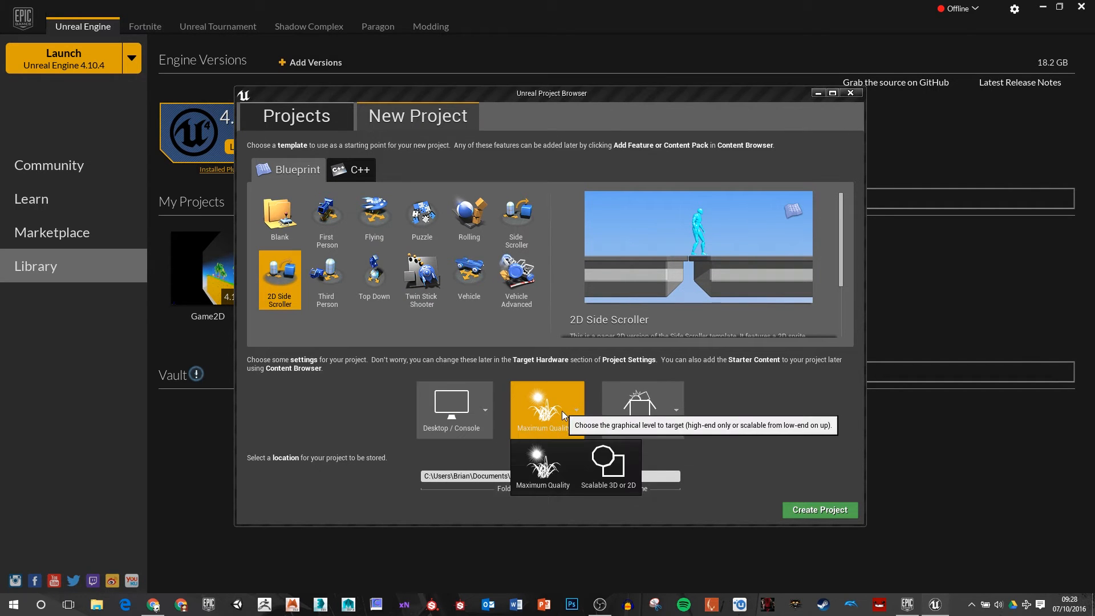
pyautogui.click(773, 435)
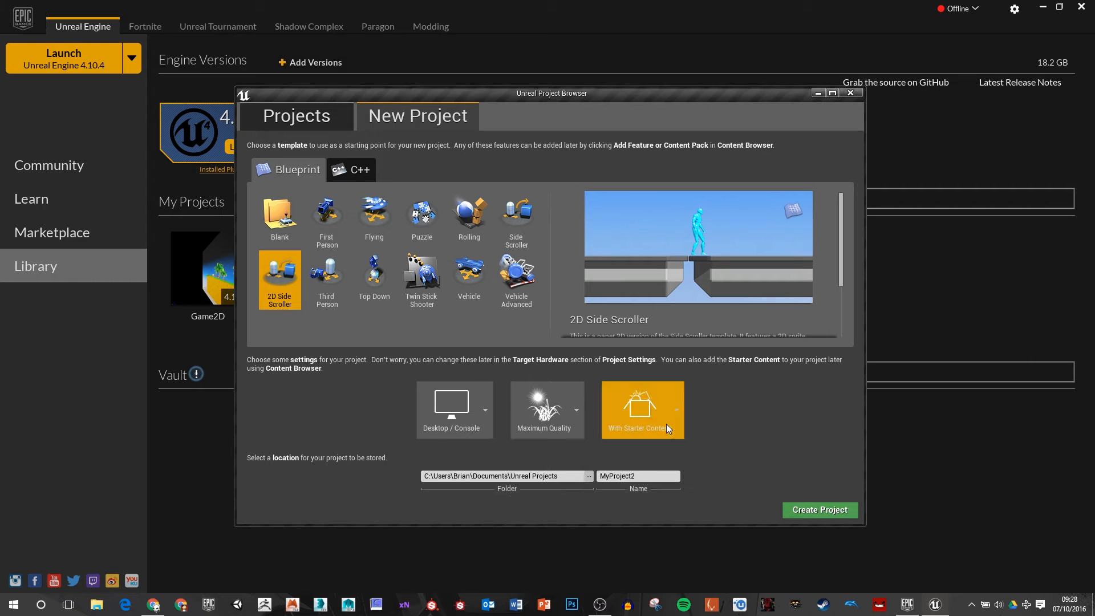
pyautogui.click(666, 421)
pyautogui.click(707, 467)
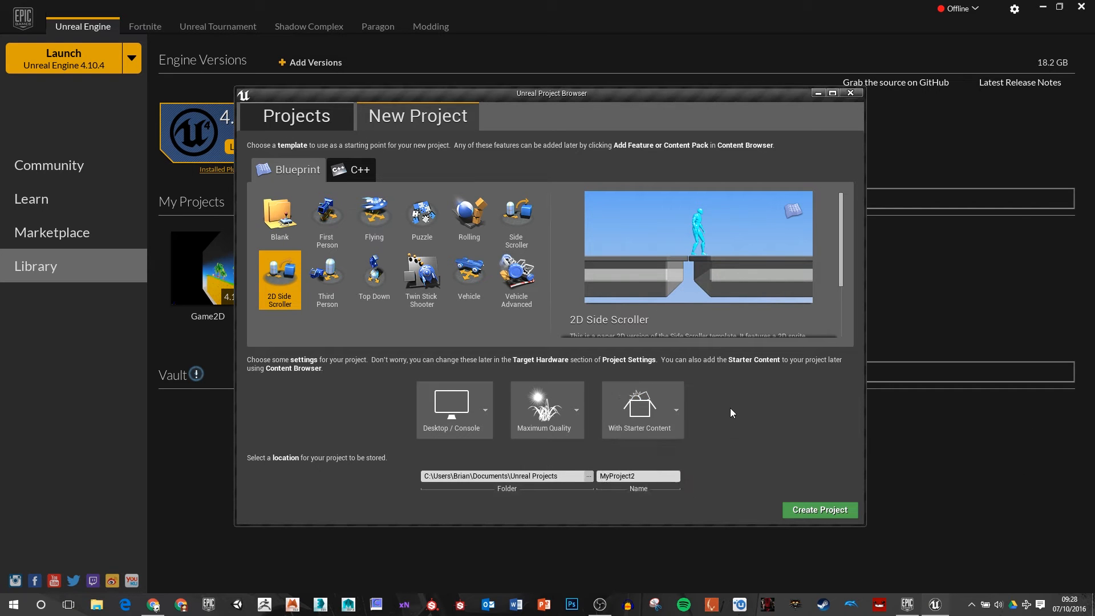
pyautogui.click(665, 433)
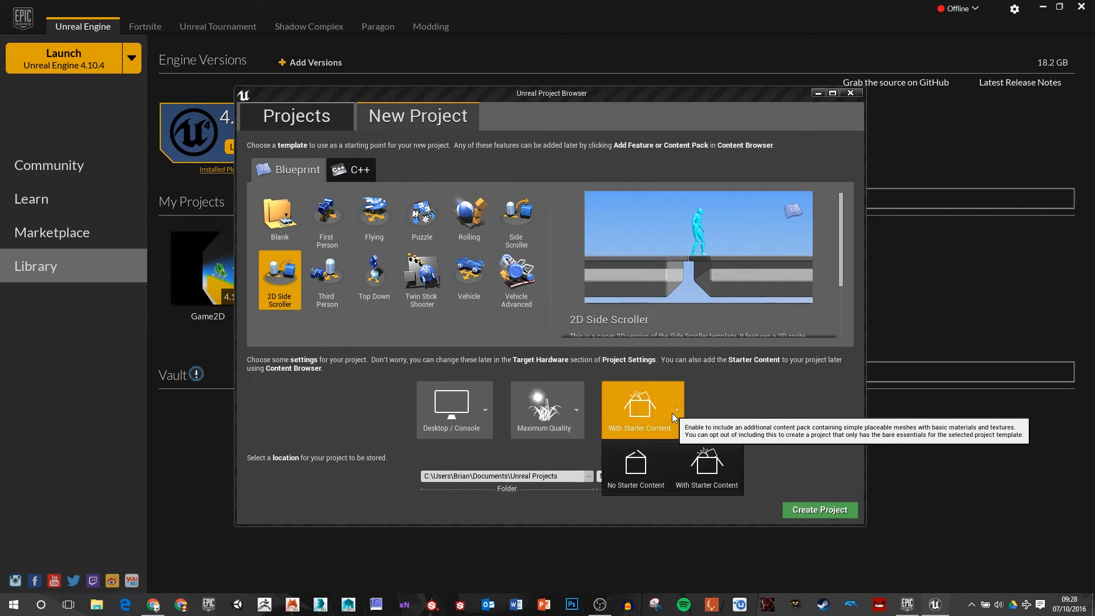
pyautogui.click(631, 471)
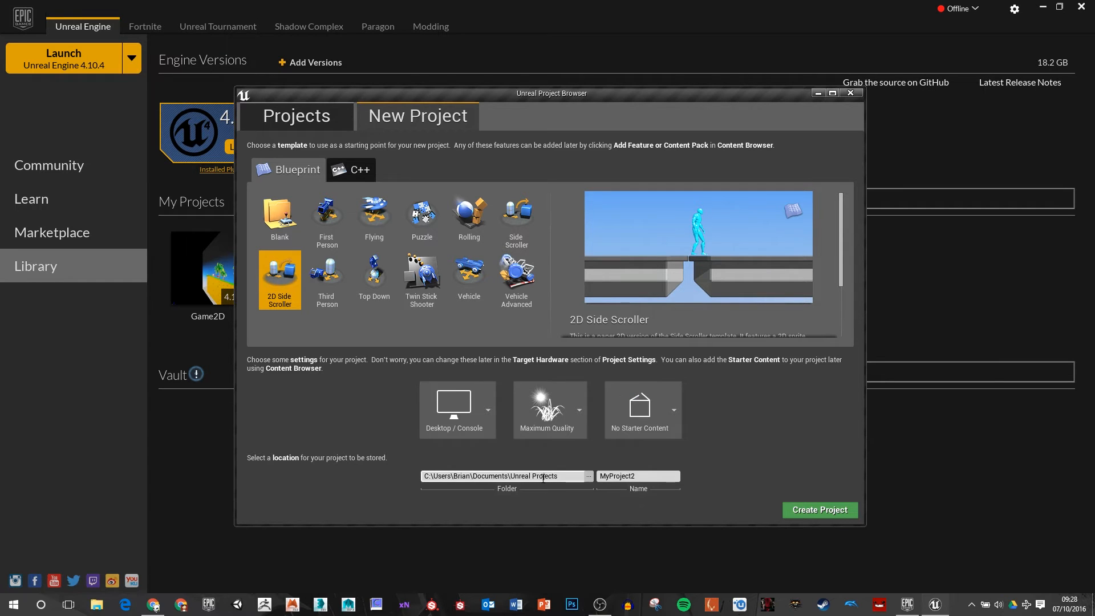
# Step: Set the new project's storage location to the Desktop folder
pyautogui.click(589, 476)
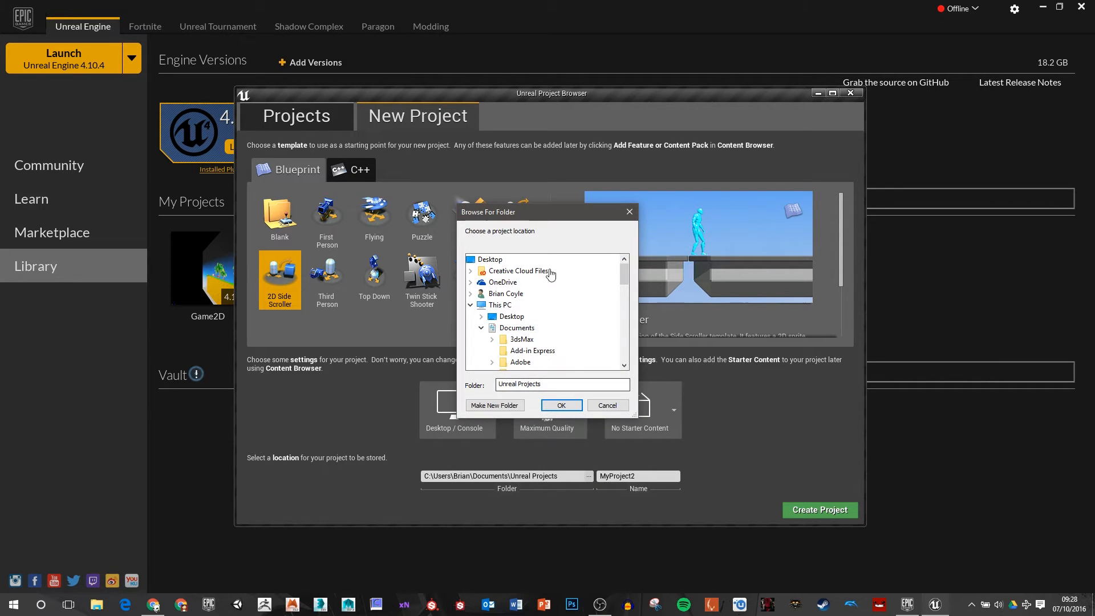
pyautogui.scroll(-4, 518, 321)
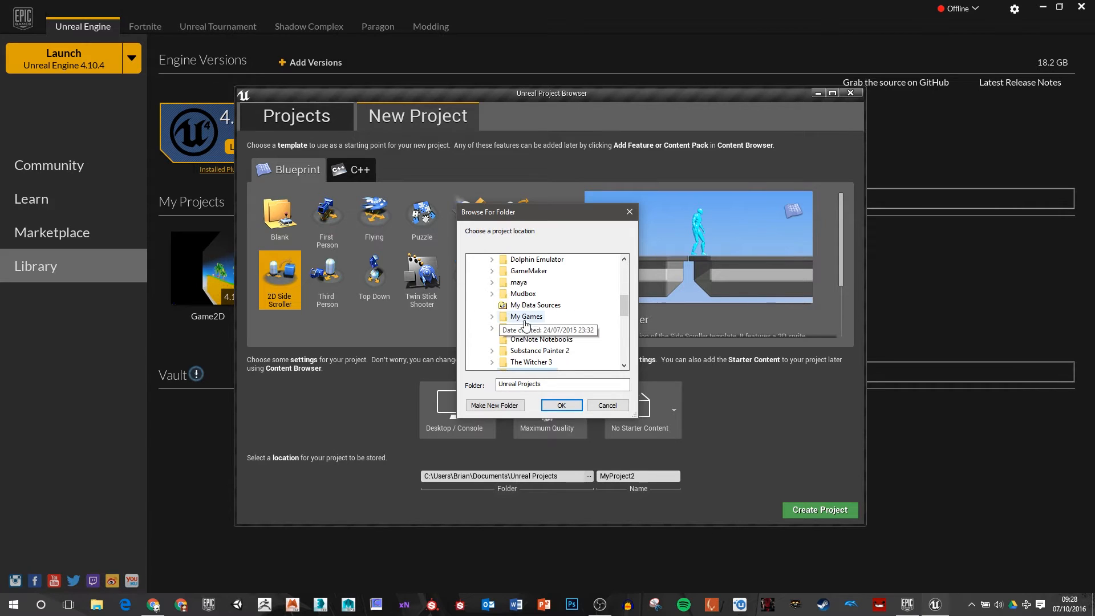
pyautogui.scroll(-3, 520, 324)
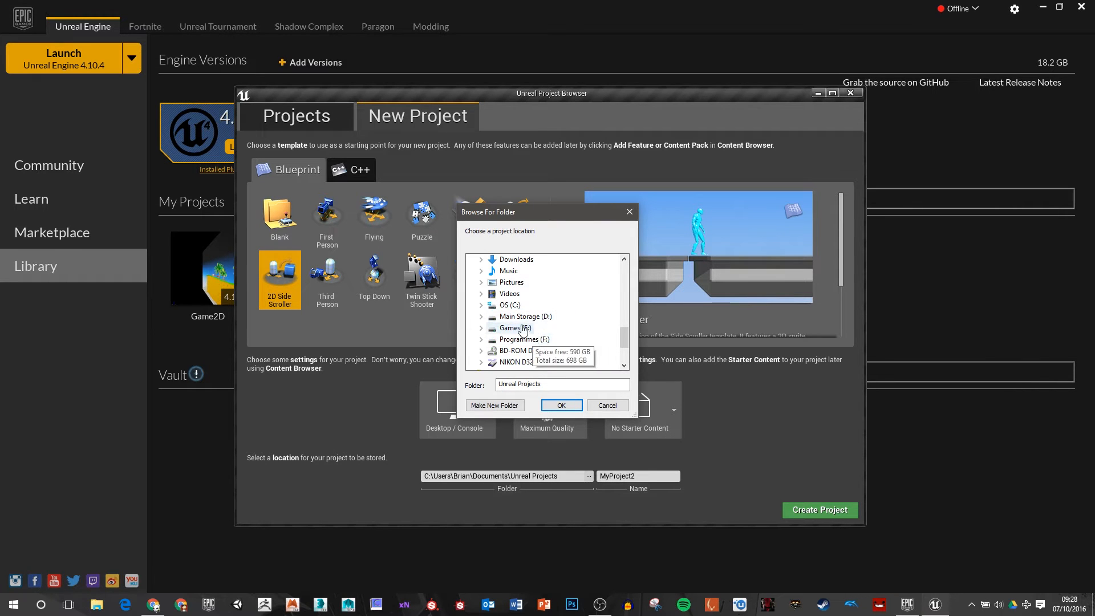
pyautogui.scroll(3, 496, 317)
pyautogui.scroll(7, 494, 315)
pyautogui.click(481, 316)
pyautogui.scroll(-3, 521, 344)
pyautogui.scroll(1, 524, 343)
pyautogui.scroll(1, 524, 342)
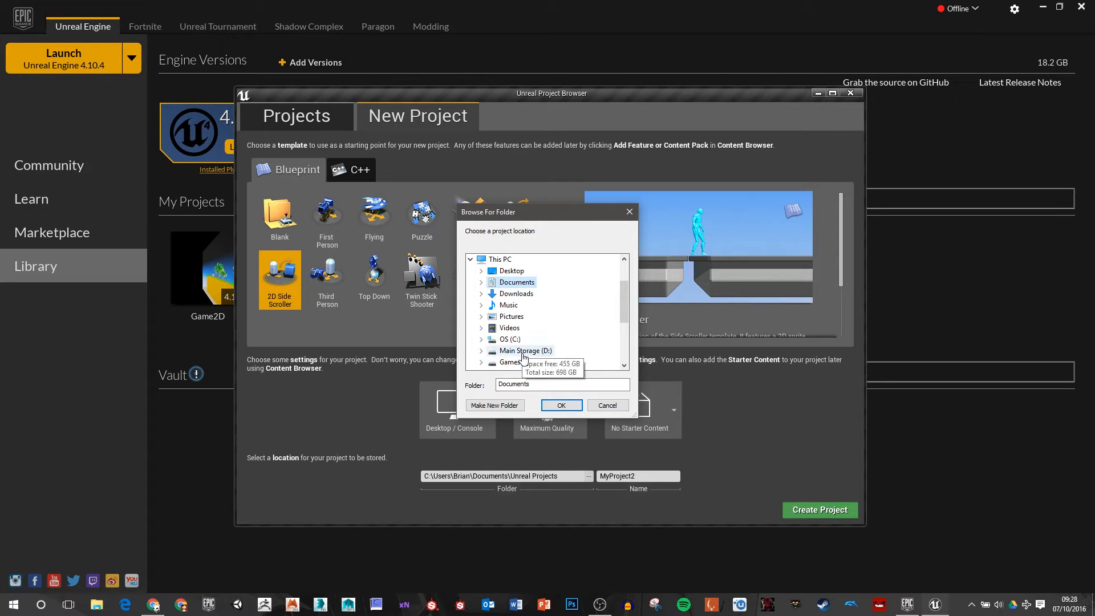
pyautogui.doubleClick(512, 271)
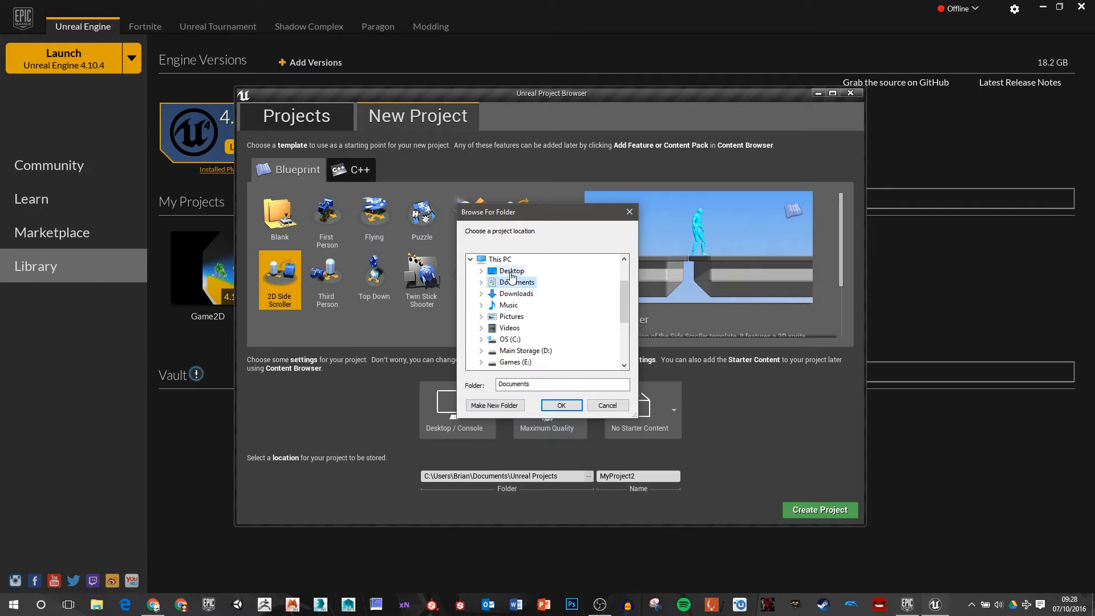
pyautogui.click(561, 405)
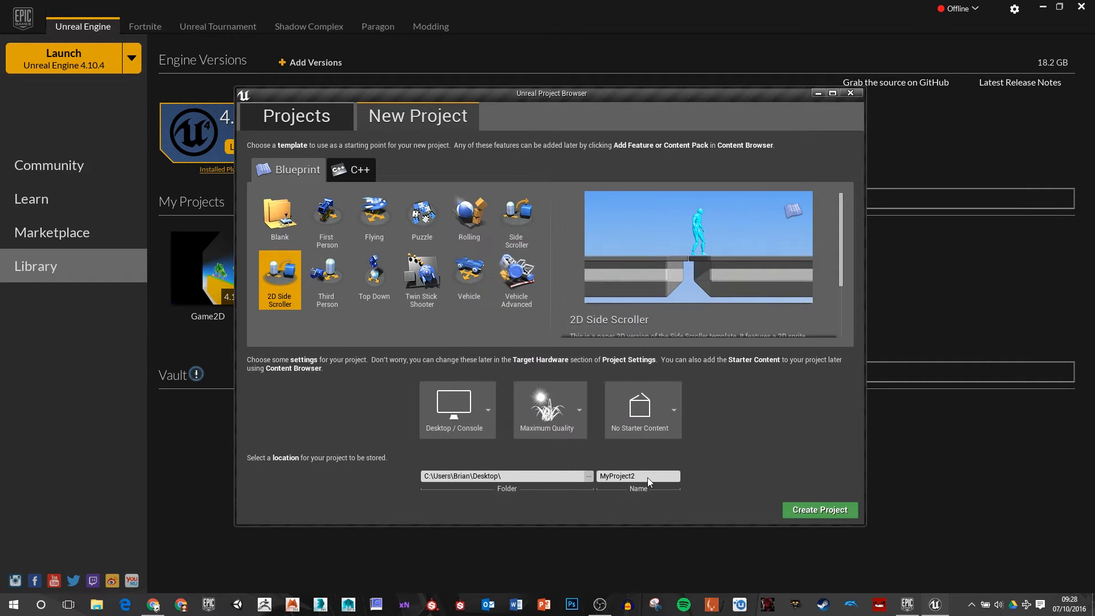
# Step: Name the project TeesTest and create it
pyautogui.doubleClick(653, 477)
pyautogui.write('TeesTest')
pyautogui.click(812, 512)
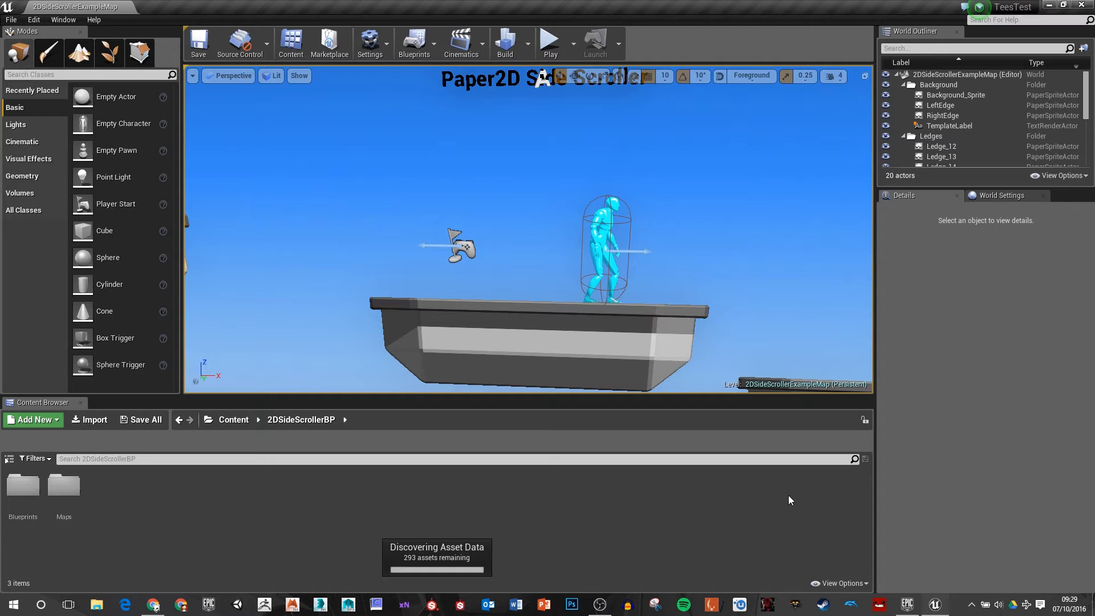
# Step: Examine the example level and the 2DSideScrollerCharacter's capsule, camera boom and side-view camera components
pyautogui.moveTo(711, 276); pyautogui.dragTo(756, 354)
pyautogui.moveTo(621, 309)
pyautogui.mouseDown(button='right')
pyautogui.moveTo(596, 251)
pyautogui.moveTo(502, 304)
pyautogui.moveTo(470, 291)
pyautogui.moveTo(620, 305)
pyautogui.mouseUp(button='right')
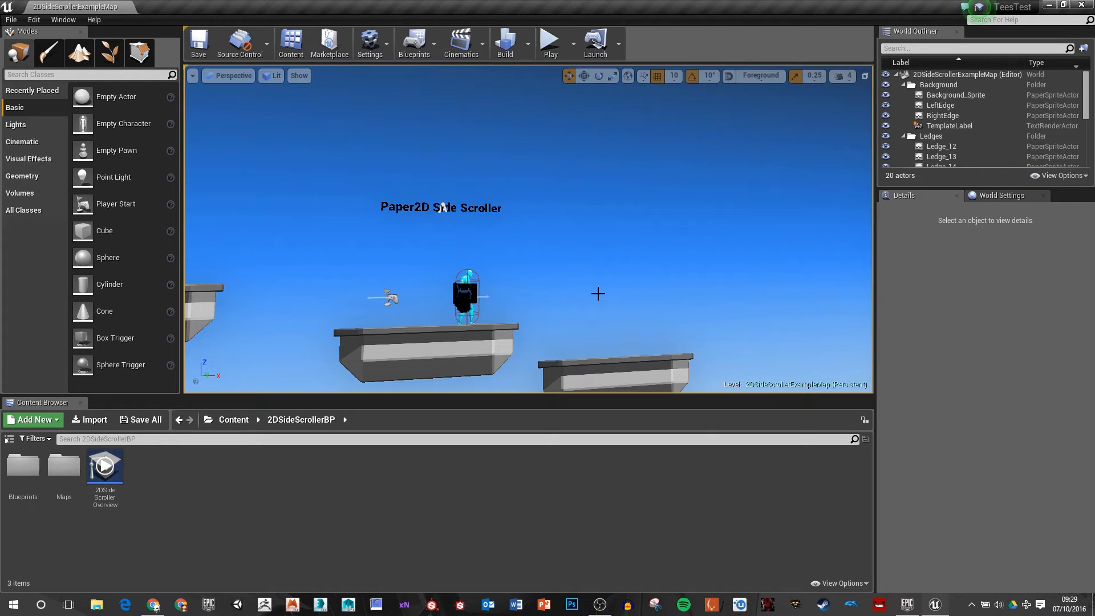
pyautogui.moveTo(598, 294); pyautogui.dragTo(494, 209)
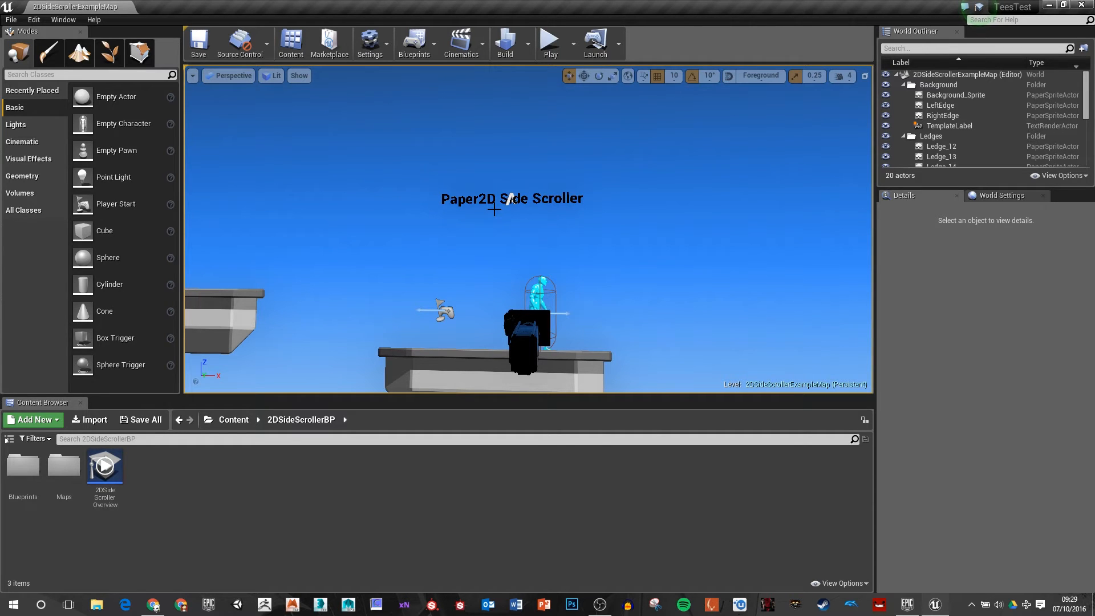
pyautogui.moveTo(576, 227); pyautogui.dragTo(639, 228)
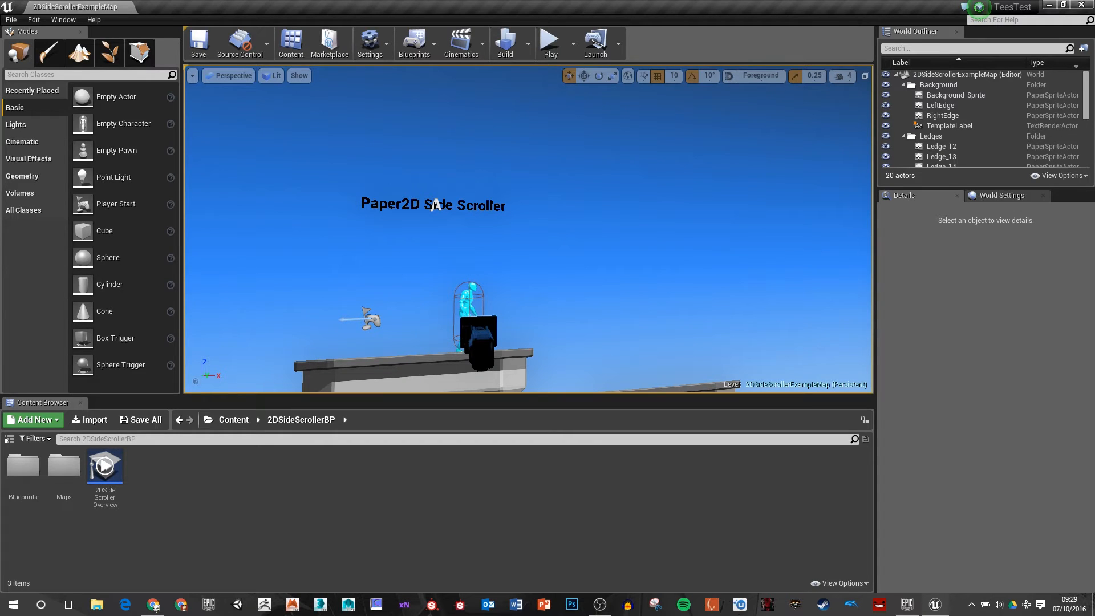
pyautogui.moveTo(577, 223); pyautogui.dragTo(561, 257, button='right')
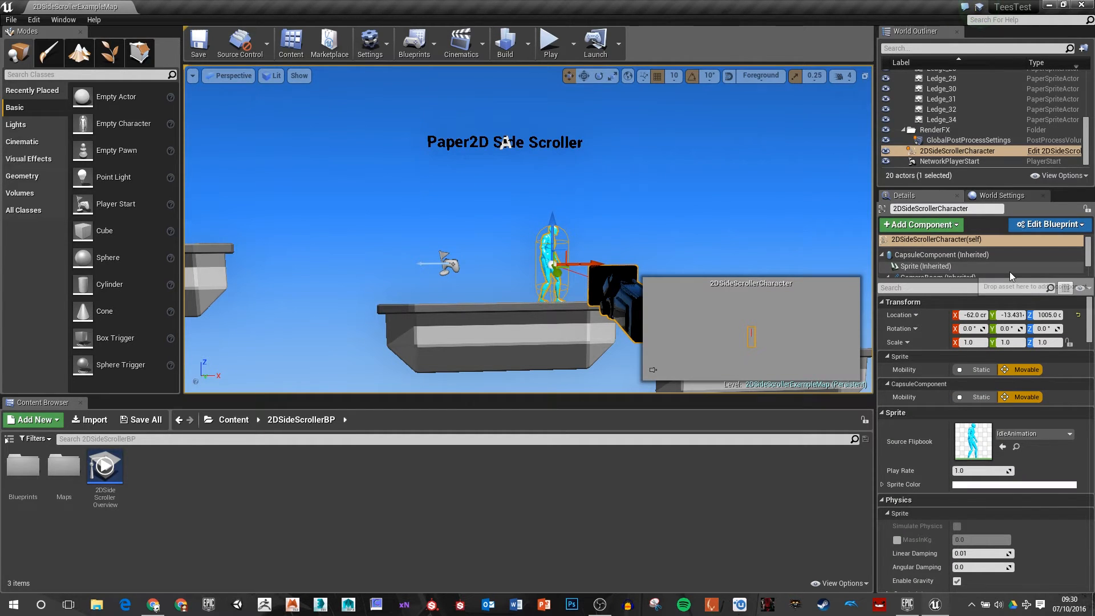
pyautogui.click(911, 255)
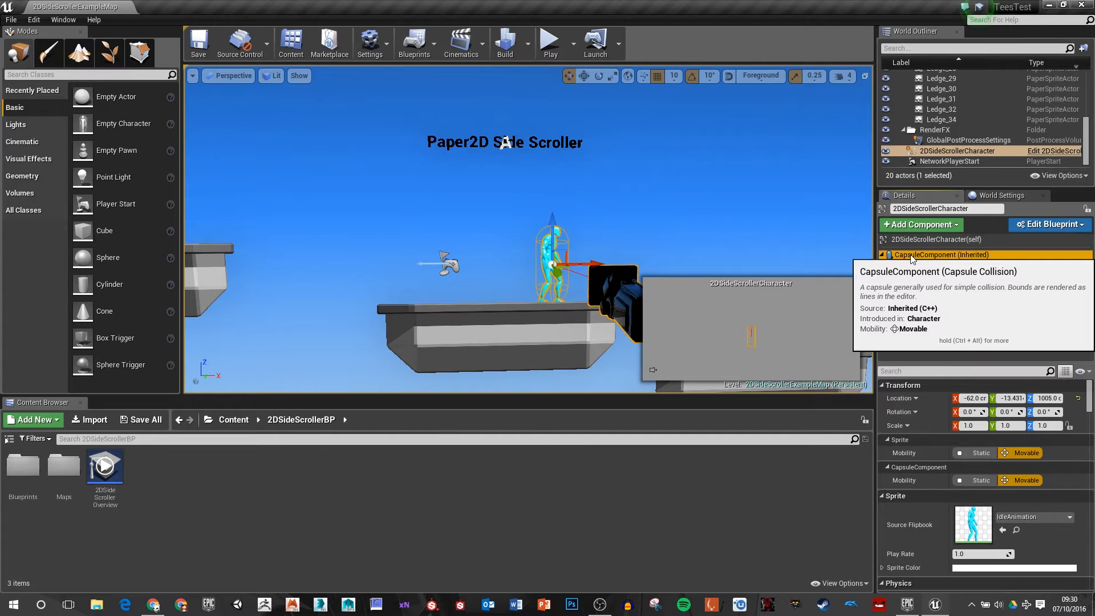
pyautogui.click(930, 278)
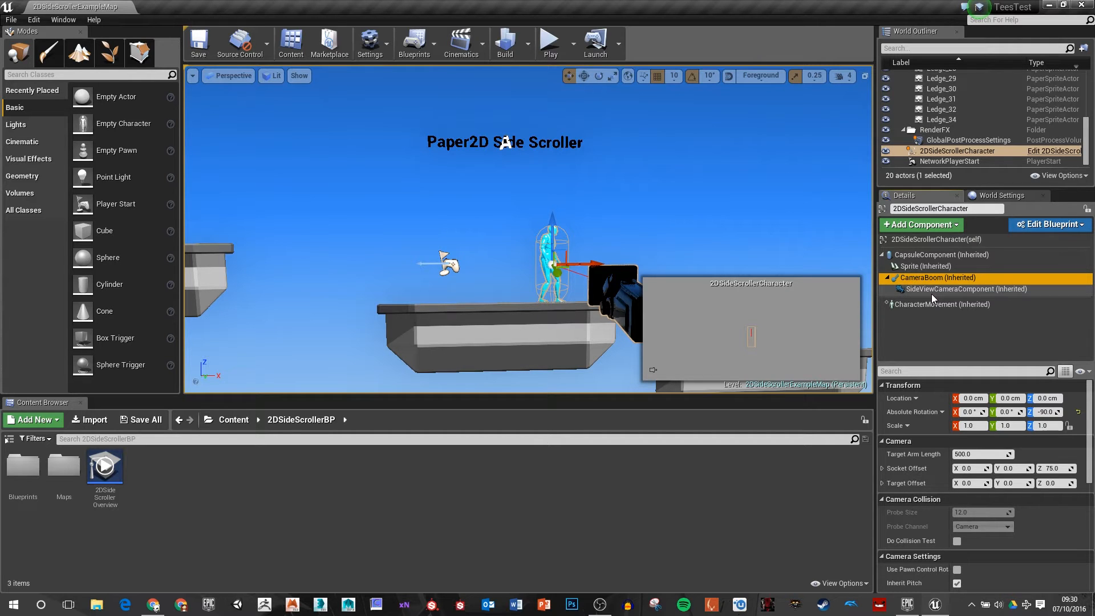
pyautogui.click(932, 289)
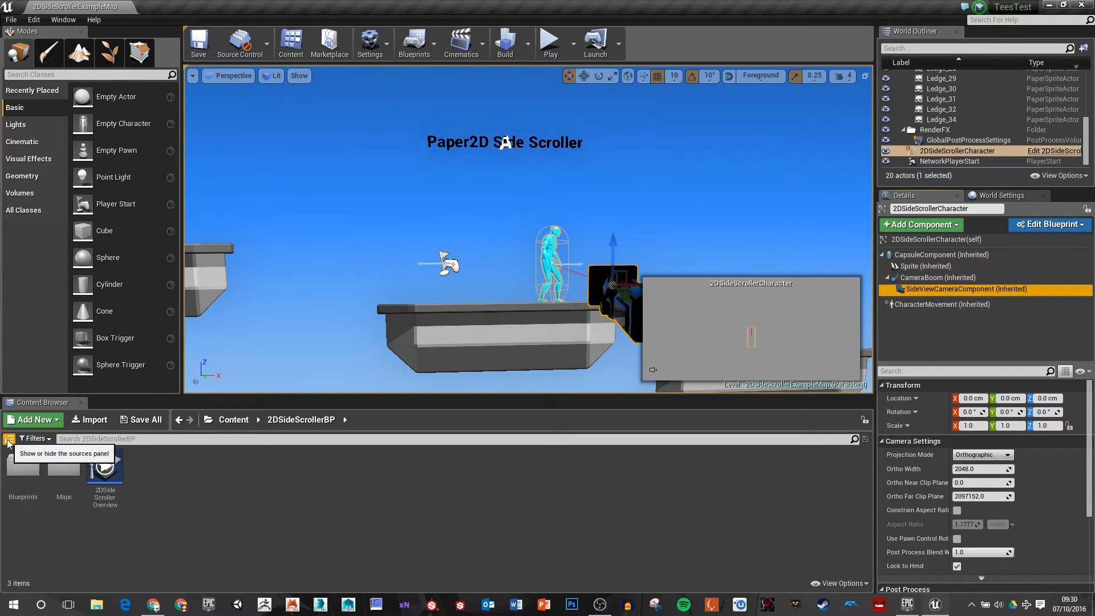
# Step: Show the Content Browser's folder tree and create a folder named Sprites in 2DSideScrollerBP
pyautogui.click(8, 440)
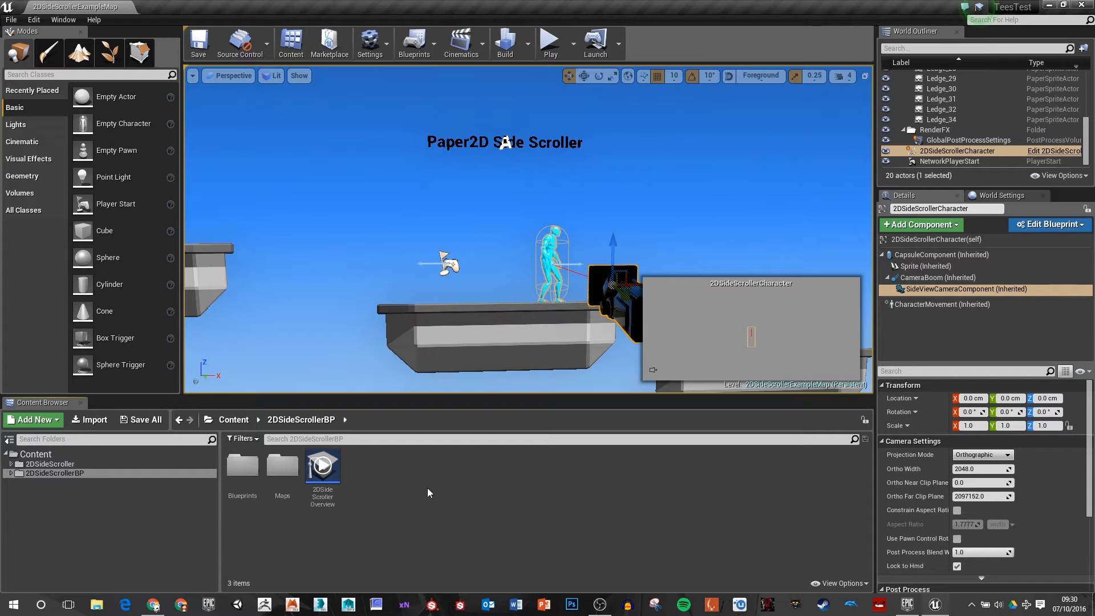
pyautogui.write('S')
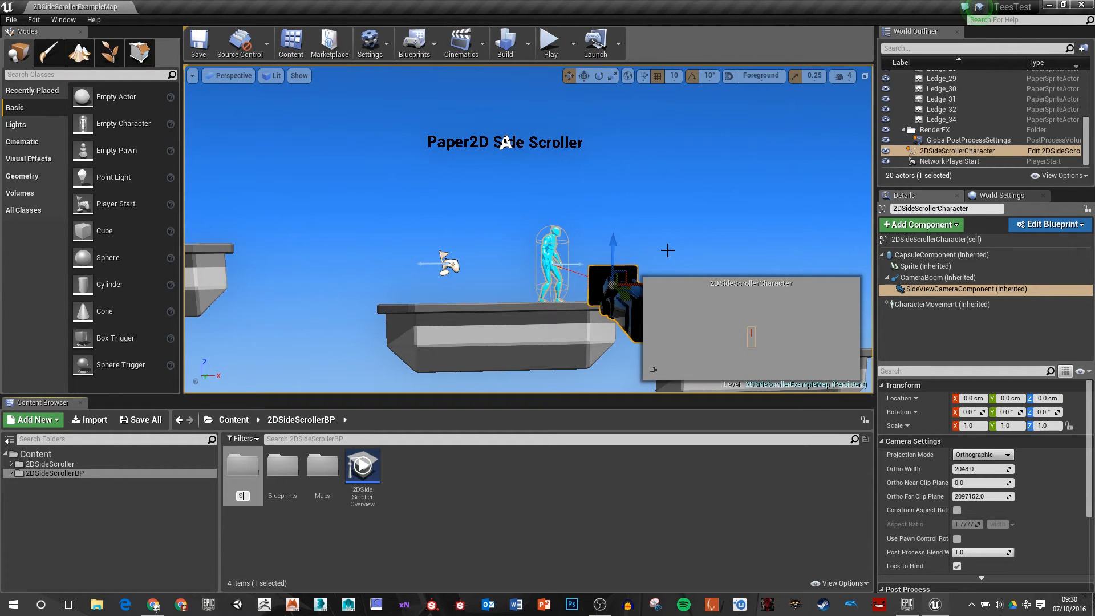
pyautogui.write('prites')
pyautogui.press('Return')
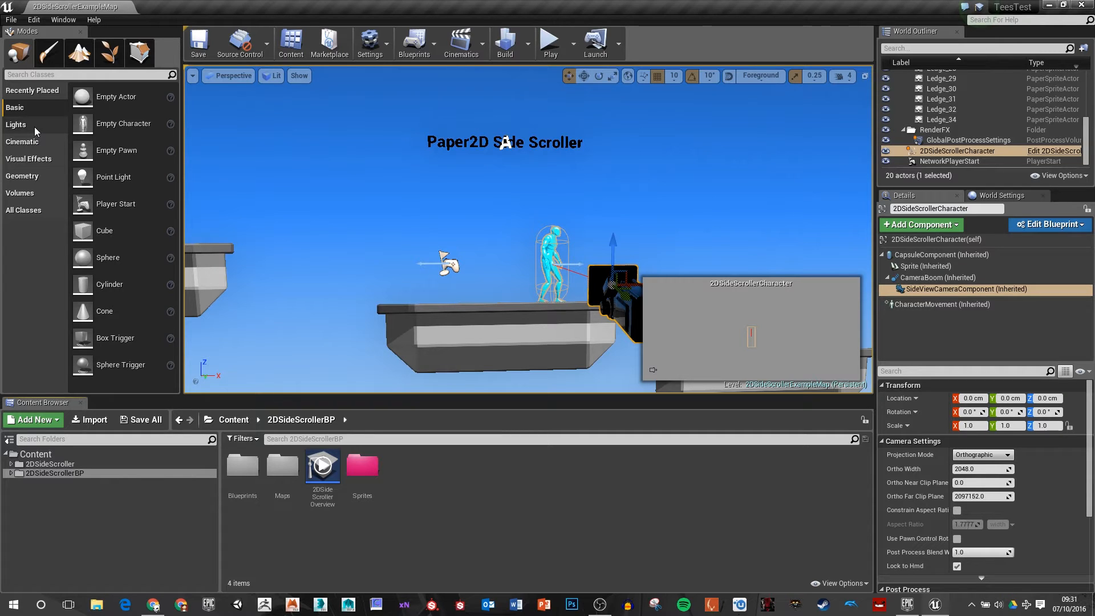
pyautogui.click(22, 176)
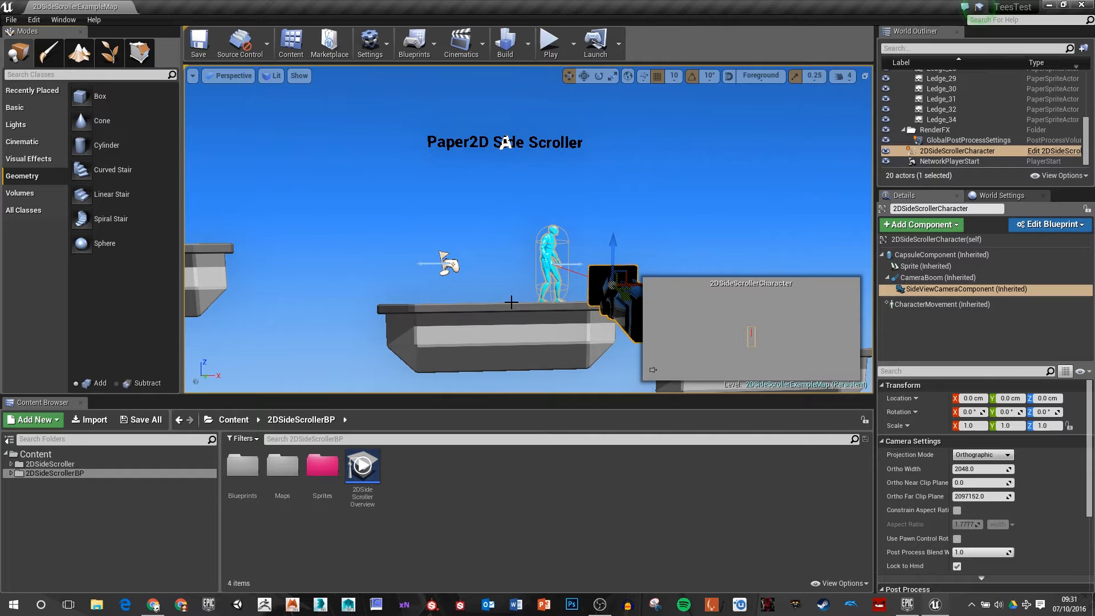
pyautogui.click(52, 57)
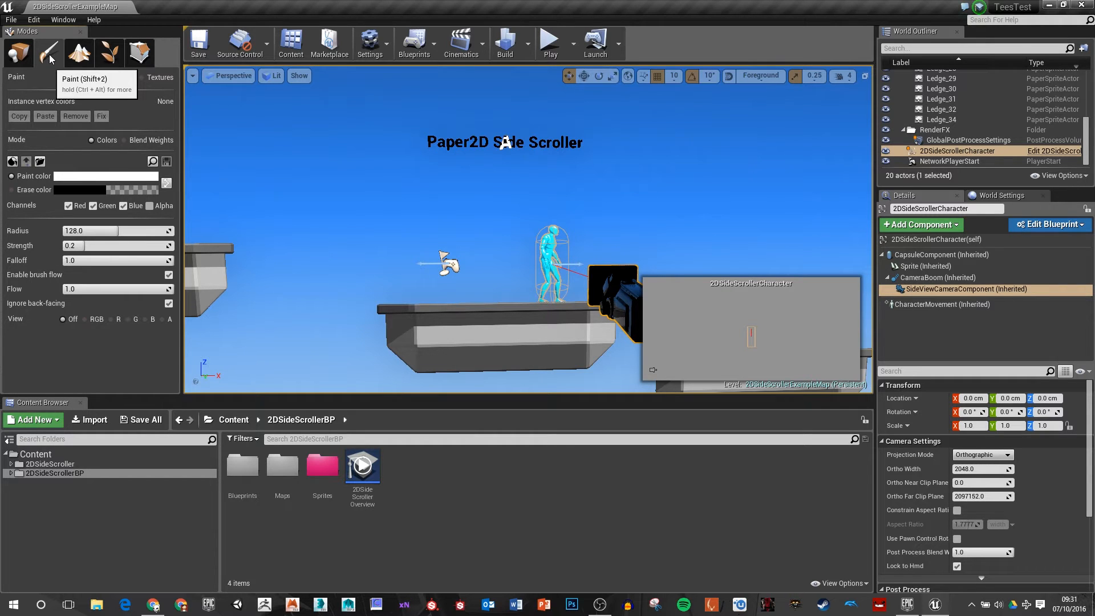
pyautogui.click(17, 55)
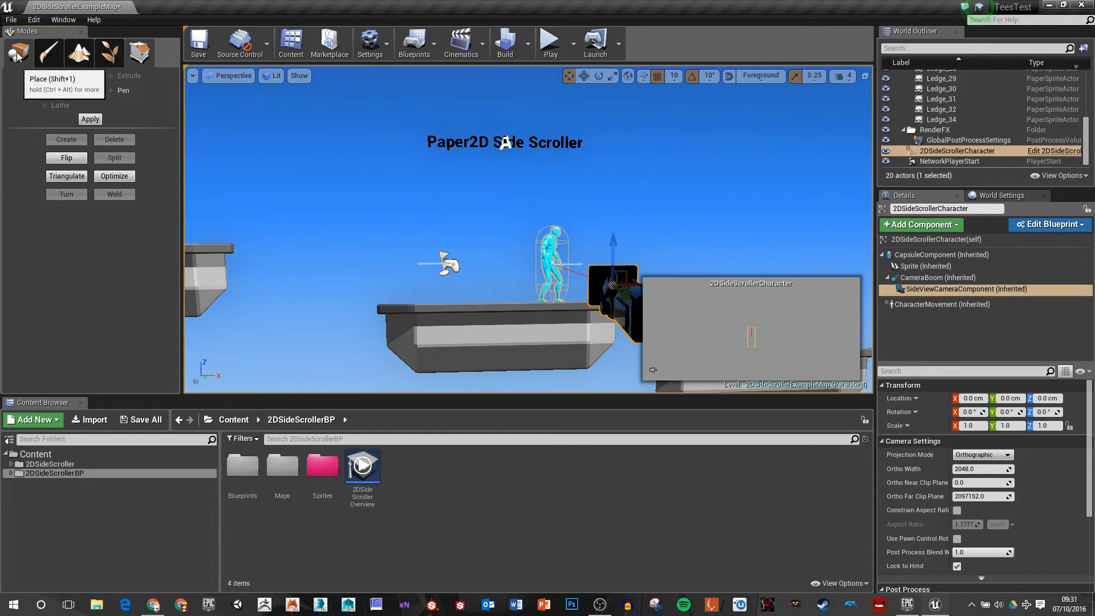
# Step: Switch to Place mode and look through the editor's settings, Blueprint, cinematics and play options
pyautogui.click(17, 55)
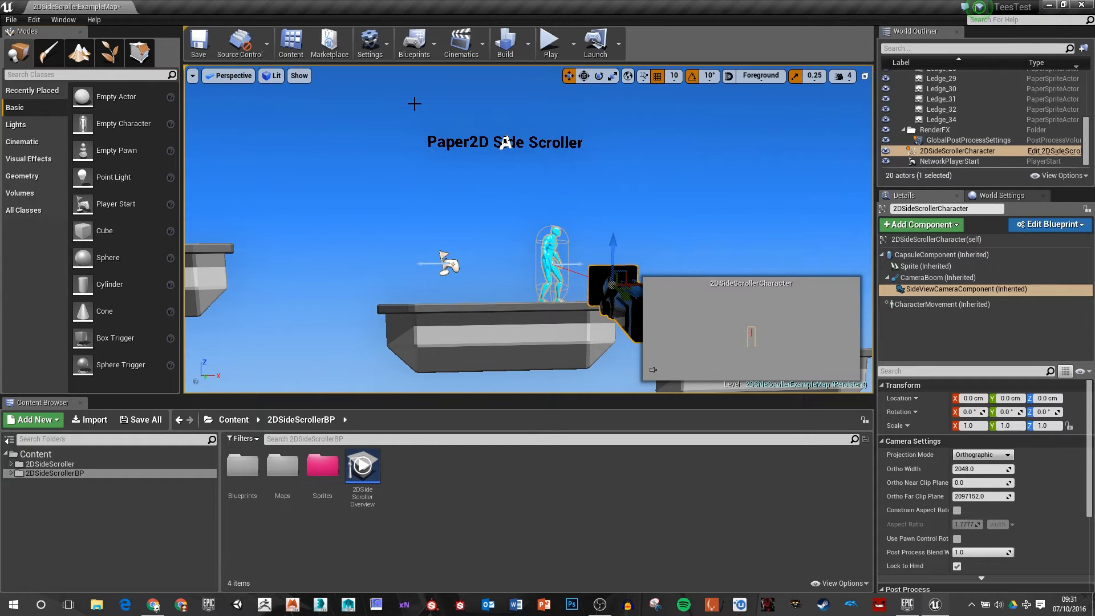
pyautogui.click(385, 53)
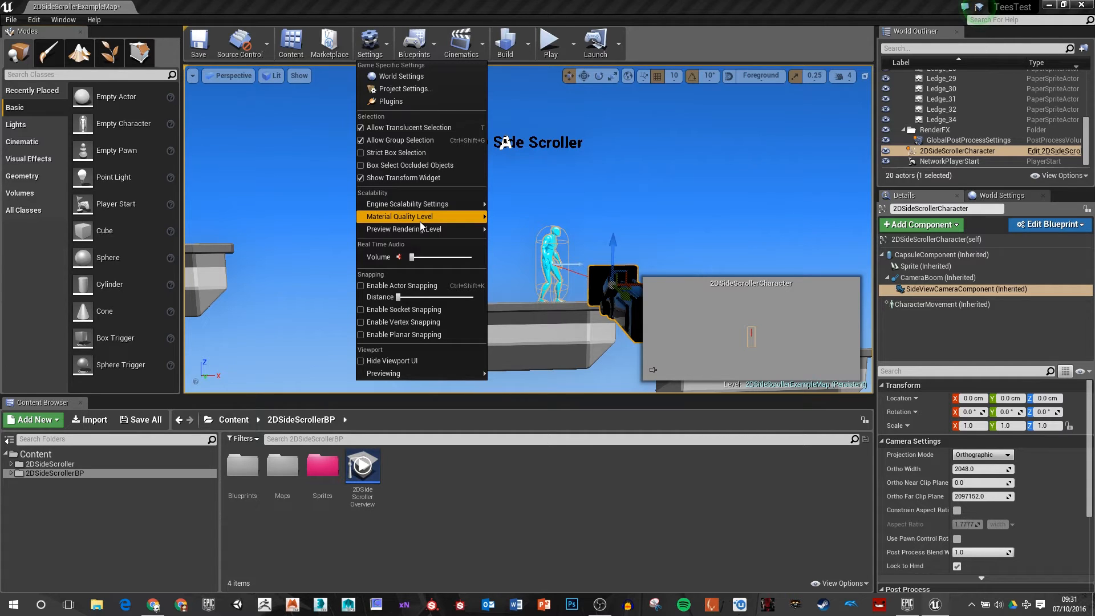
pyautogui.click(415, 45)
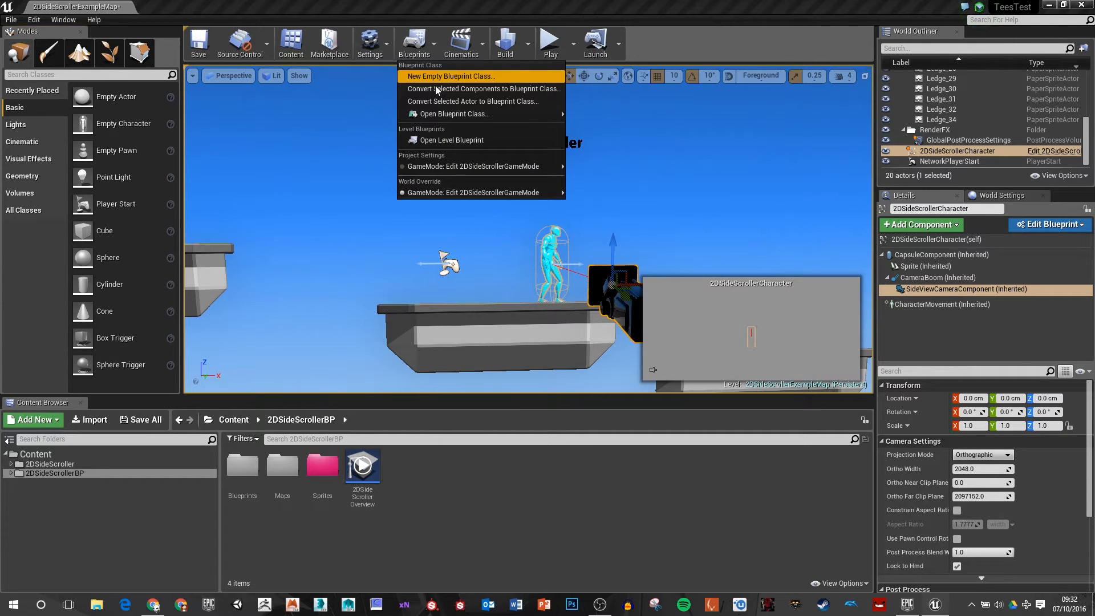
pyautogui.moveTo(449, 115)
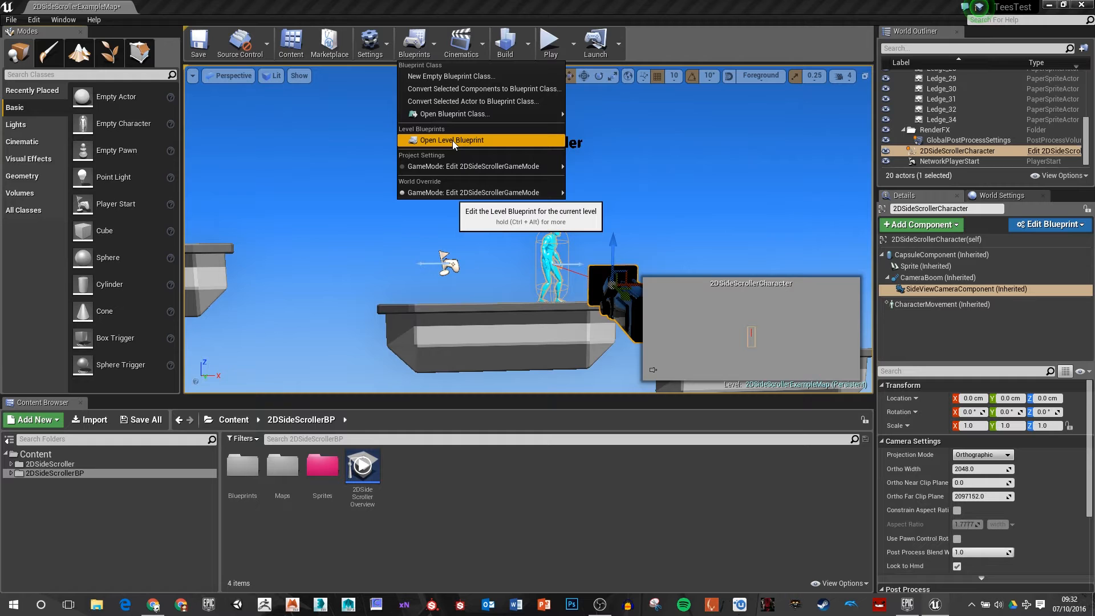
pyautogui.click(461, 46)
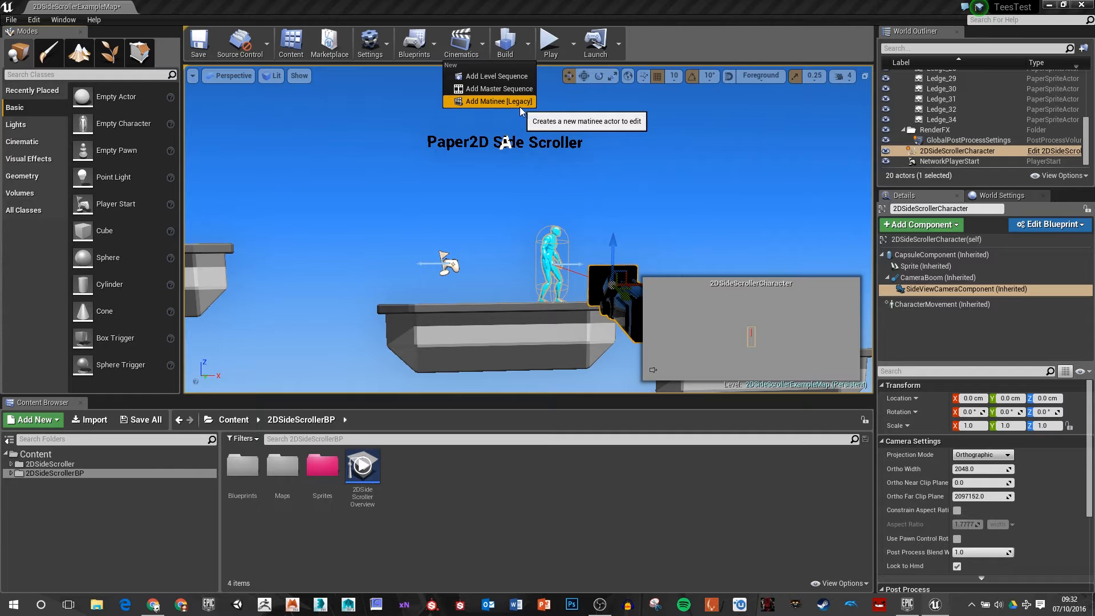
pyautogui.click(573, 45)
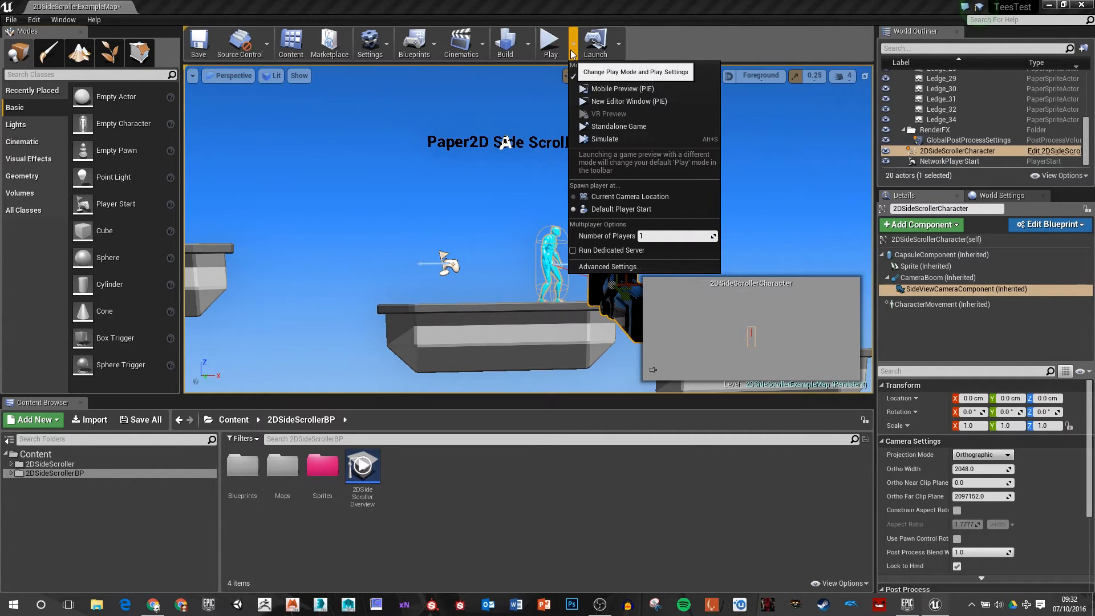
# Step: Play the level in the editor, run and jump with the character, and review the available launch devices
pyautogui.click(552, 47)
pyautogui.press('d')
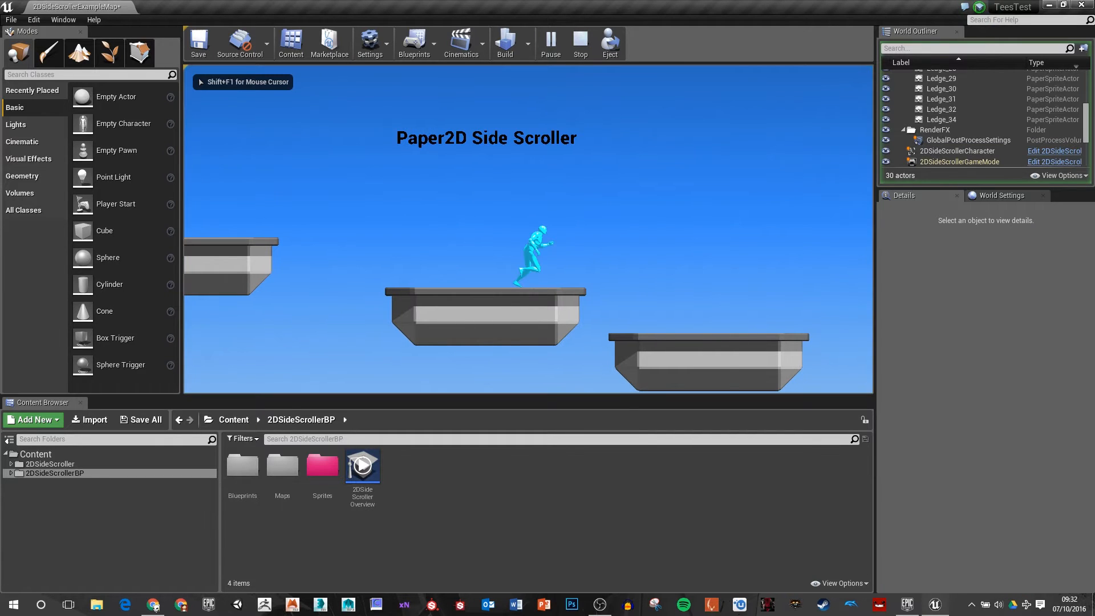
pyautogui.press('space')
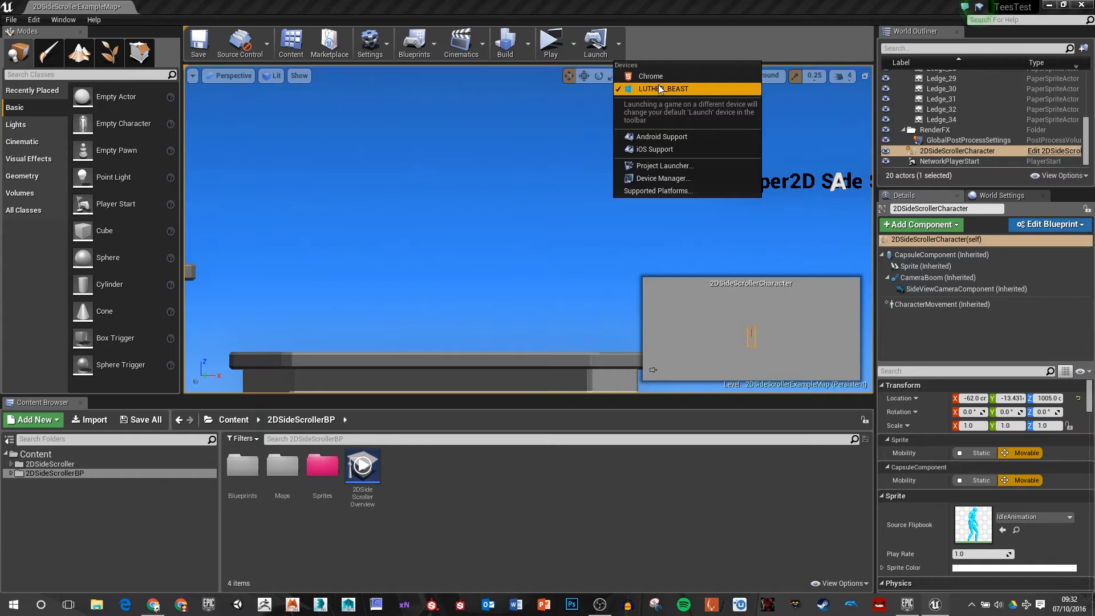
pyautogui.click(659, 37)
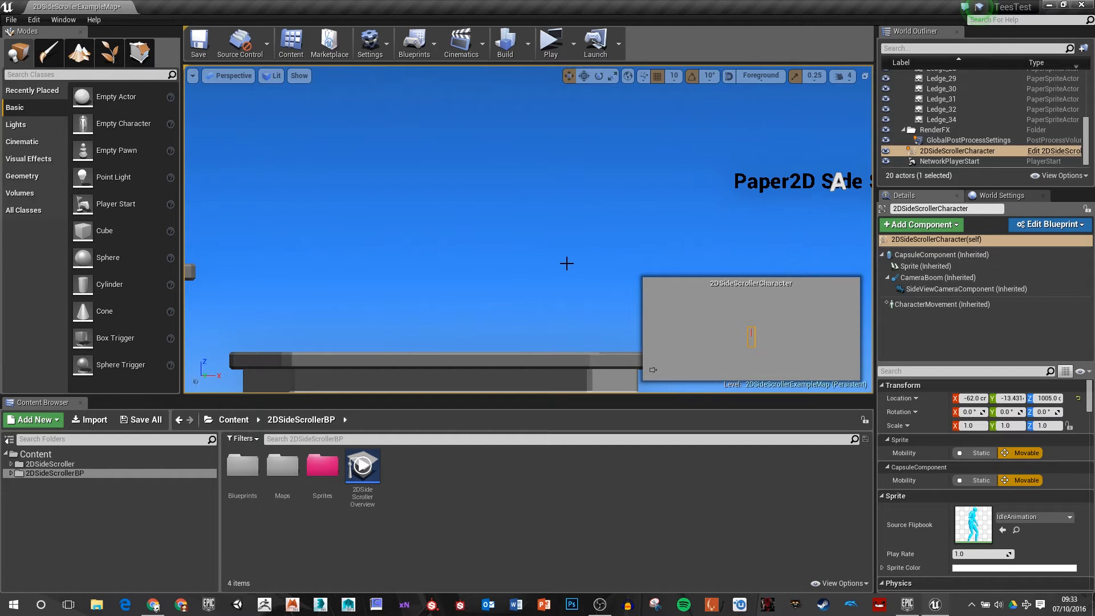
# Step: Switch to the desktop to examine the techblocks2.png and MegaMania_MegaManPlayer.png sprite sheets, and return to the Unreal Editor
pyautogui.click(1063, 5)
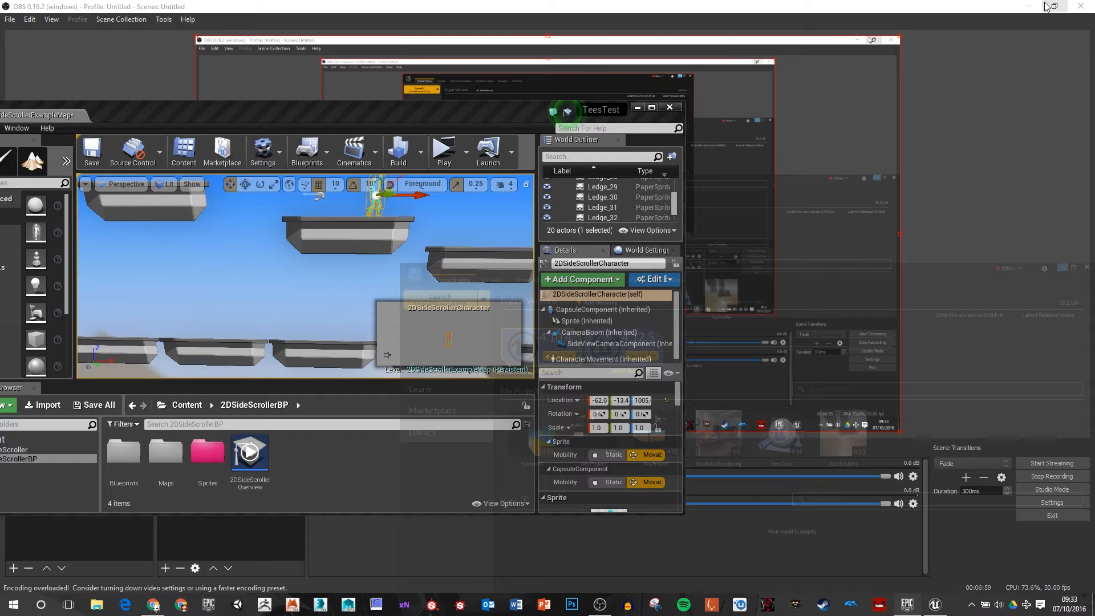
pyautogui.click(1029, 7)
pyautogui.doubleClick(1027, 10)
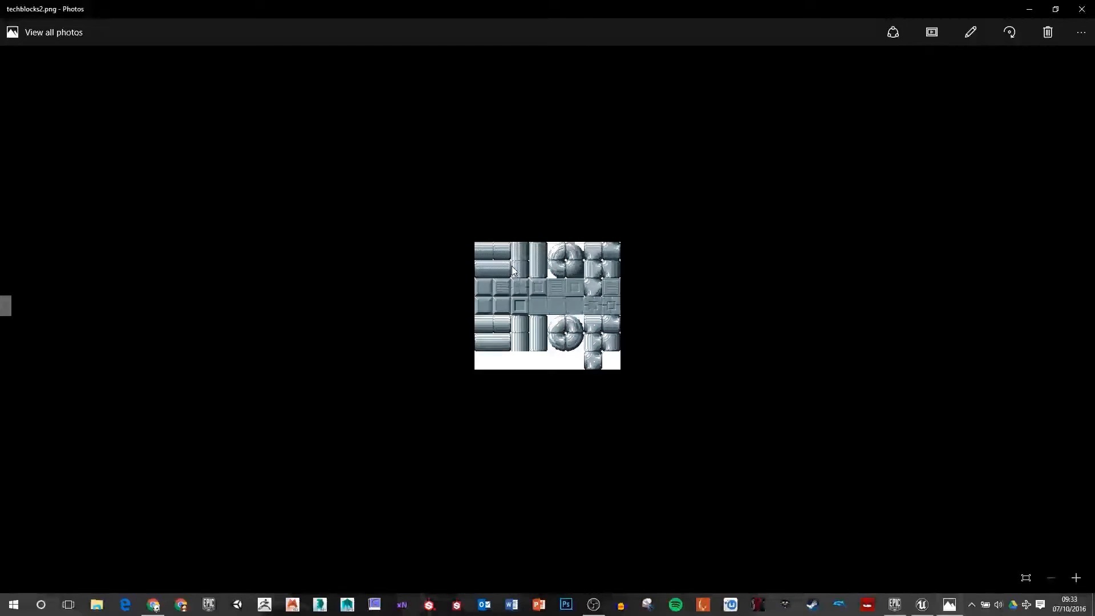
pyautogui.click(1083, 9)
pyautogui.click(1009, 90)
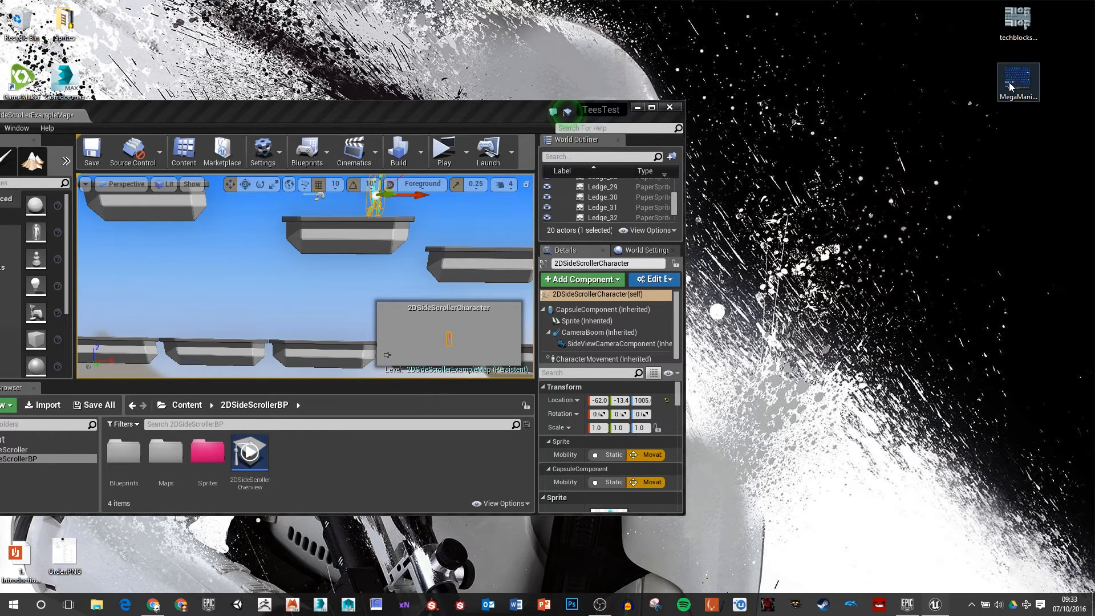
pyautogui.doubleClick(1009, 85)
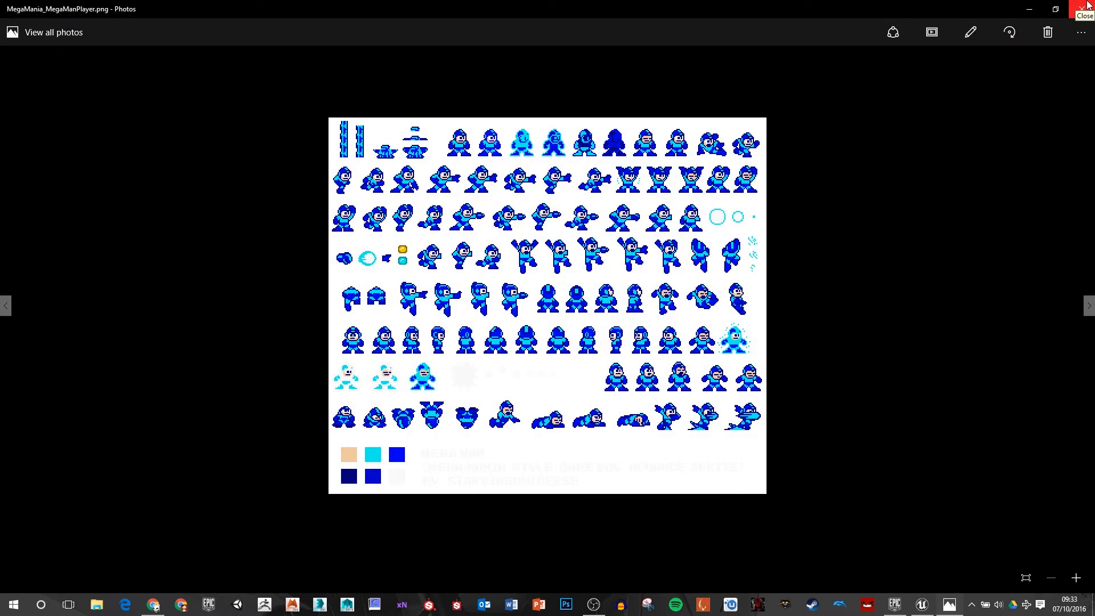
pyautogui.click(1088, 7)
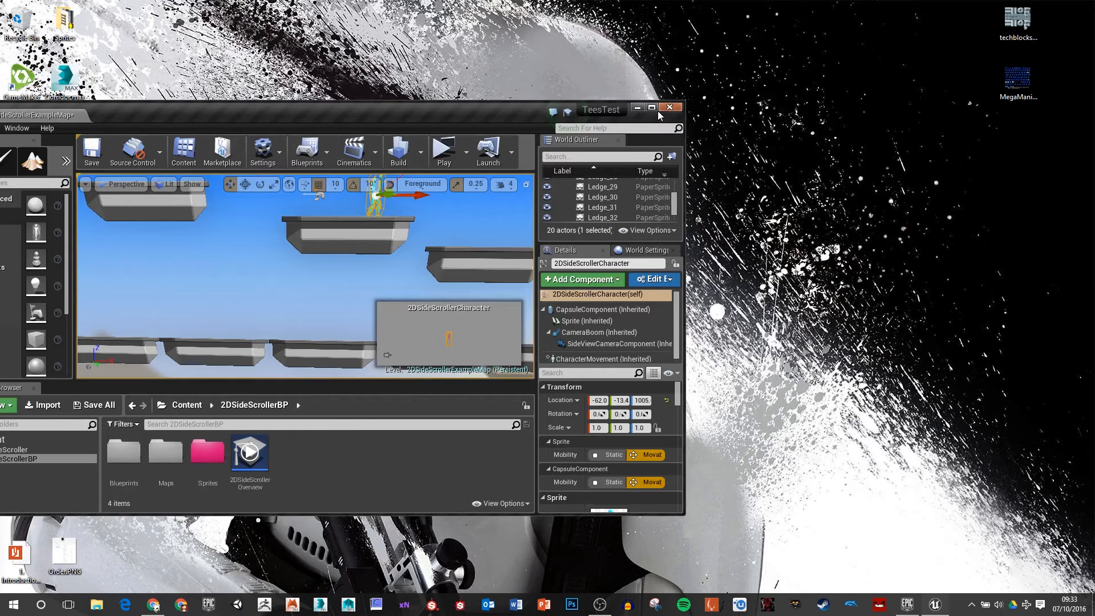
pyautogui.click(658, 110)
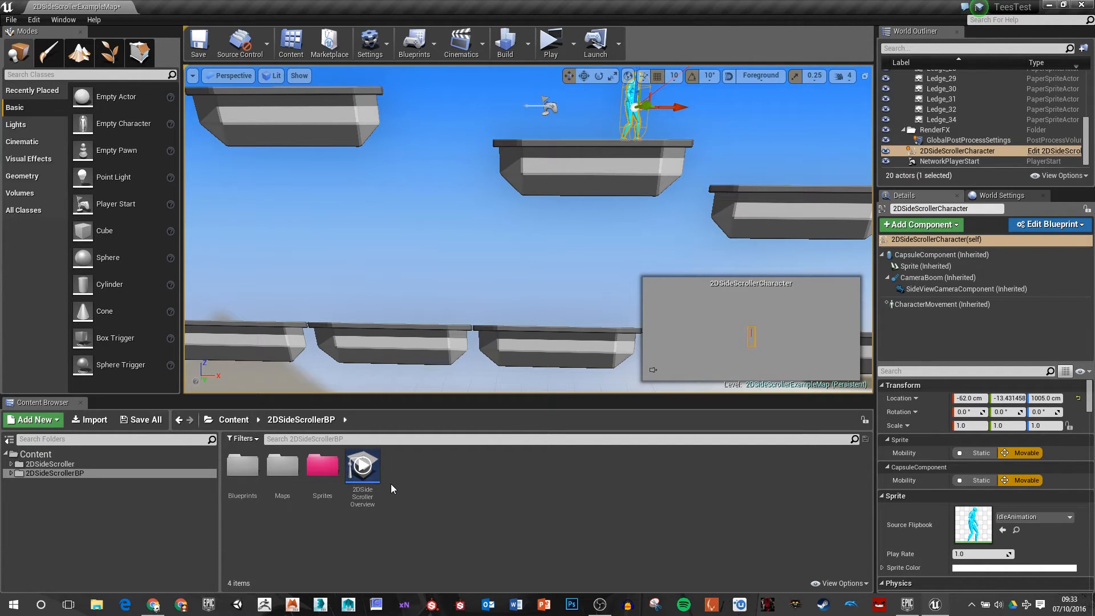
# Step: Set the colour of the Blueprints folder to blue and the Maps folder to yellow
pyautogui.click(58, 484)
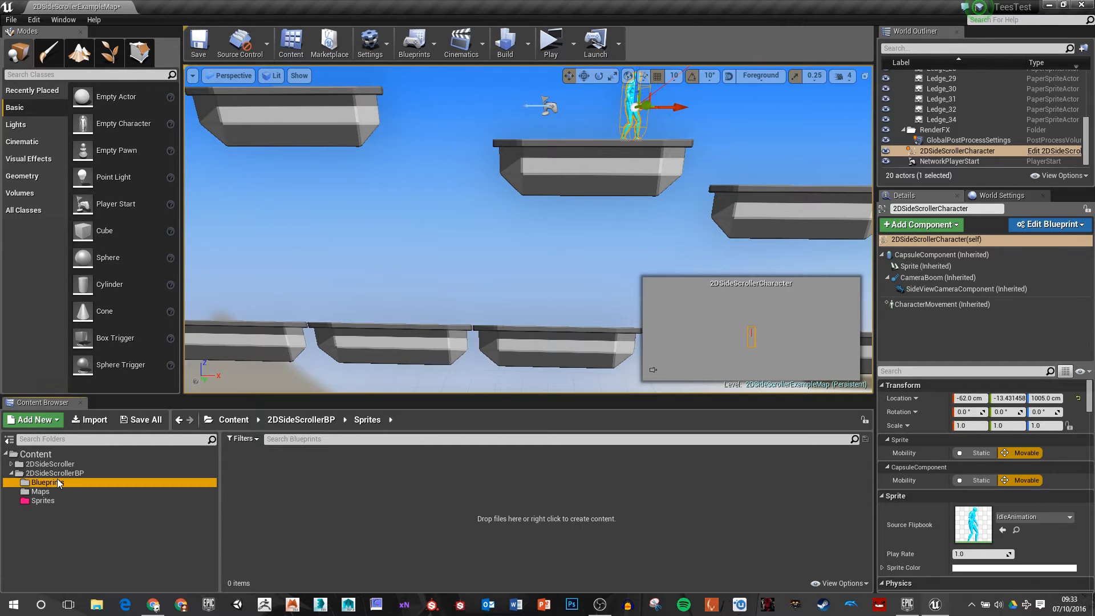
pyautogui.rightClick(58, 482)
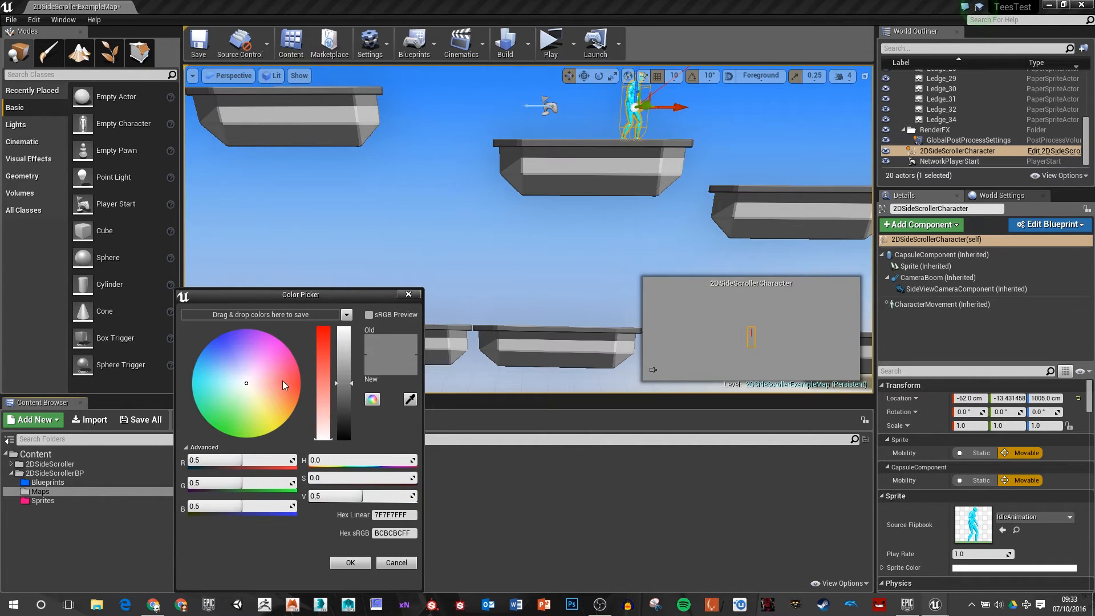
pyautogui.click(275, 425)
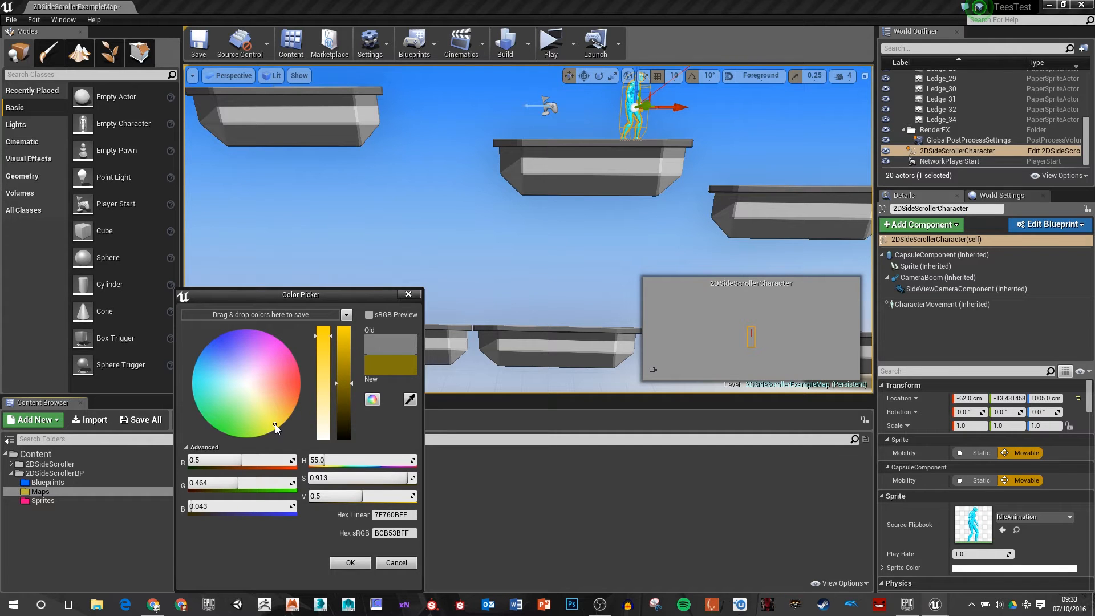
# Step: Import MegaMania_MegaManPlayer.png and techblocks2.png from the Desktop into the Sprites folder
pyautogui.click(172, 501)
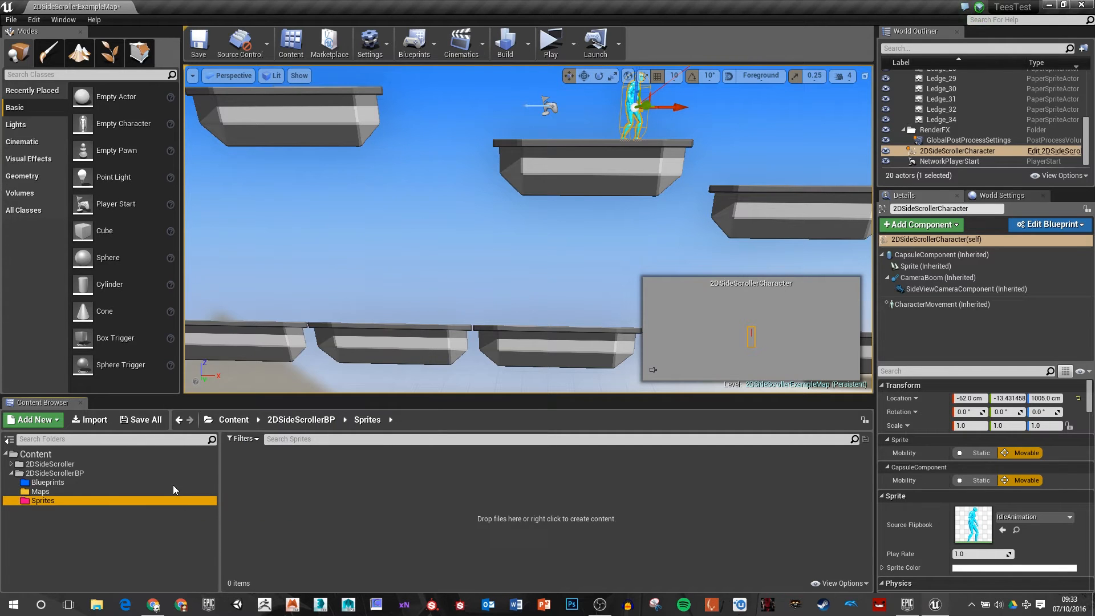
pyautogui.rightClick(297, 495)
pyautogui.click(376, 248)
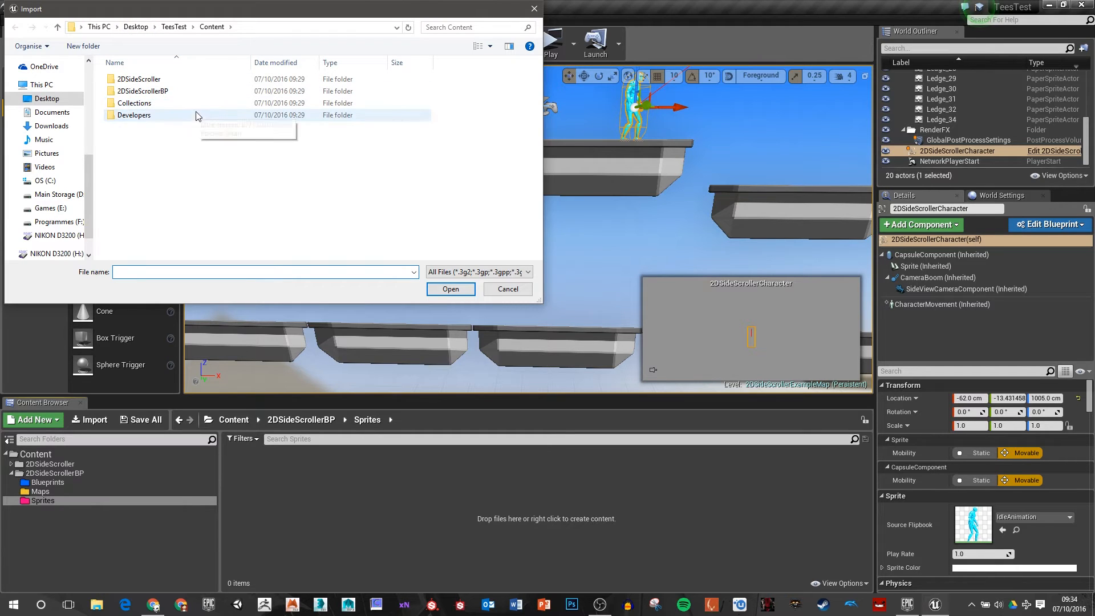
pyautogui.click(47, 101)
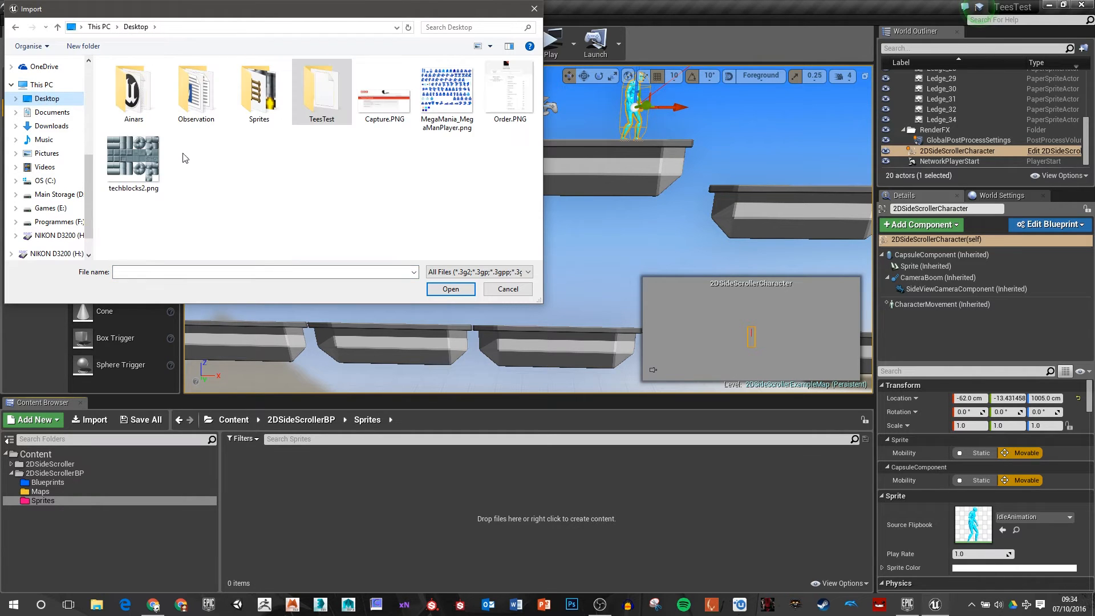
pyautogui.click(461, 103)
pyautogui.keyDown('ctrl'); pyautogui.click(146, 165); pyautogui.keyUp('ctrl')
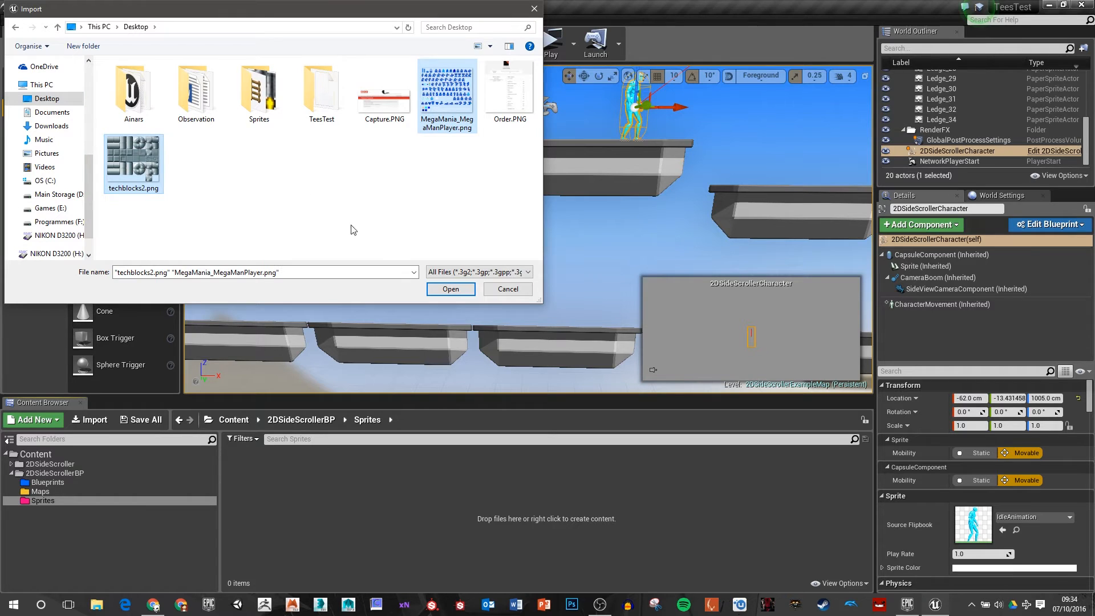
pyautogui.click(450, 289)
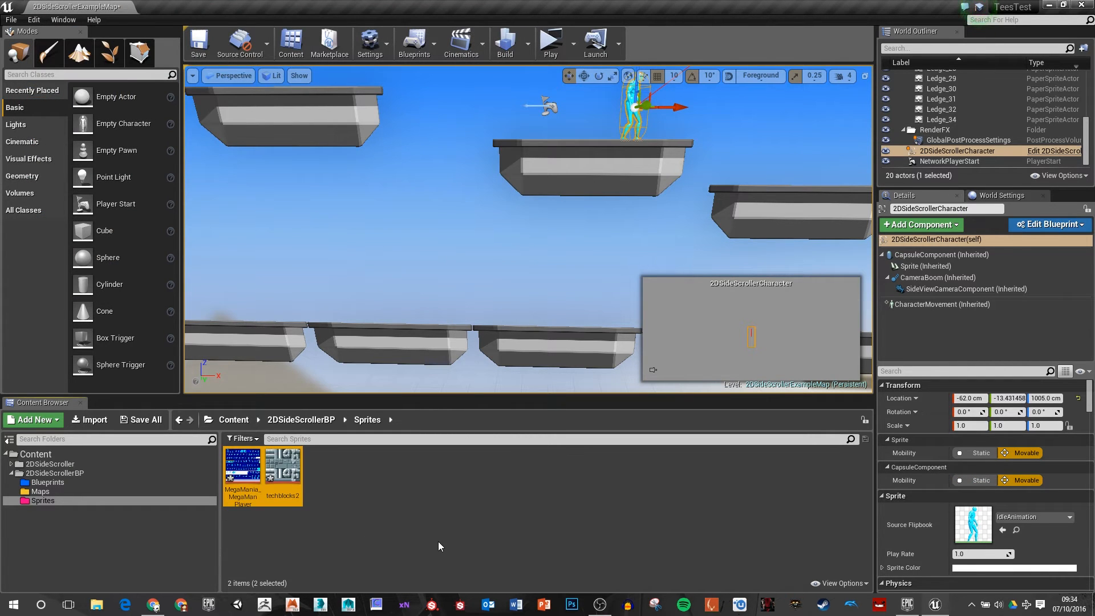
pyautogui.click(483, 502)
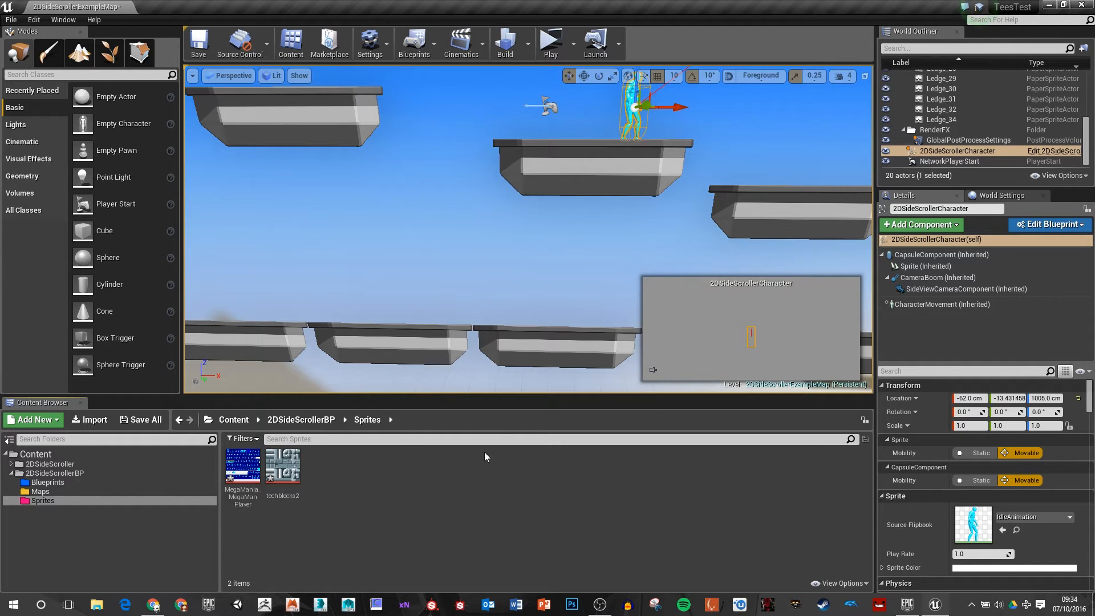
# Step: Apply the Paper2D texture settings to the MegaMania_MegaManPlayer texture and inspect its pixels up close before and after
pyautogui.doubleClick(243, 465)
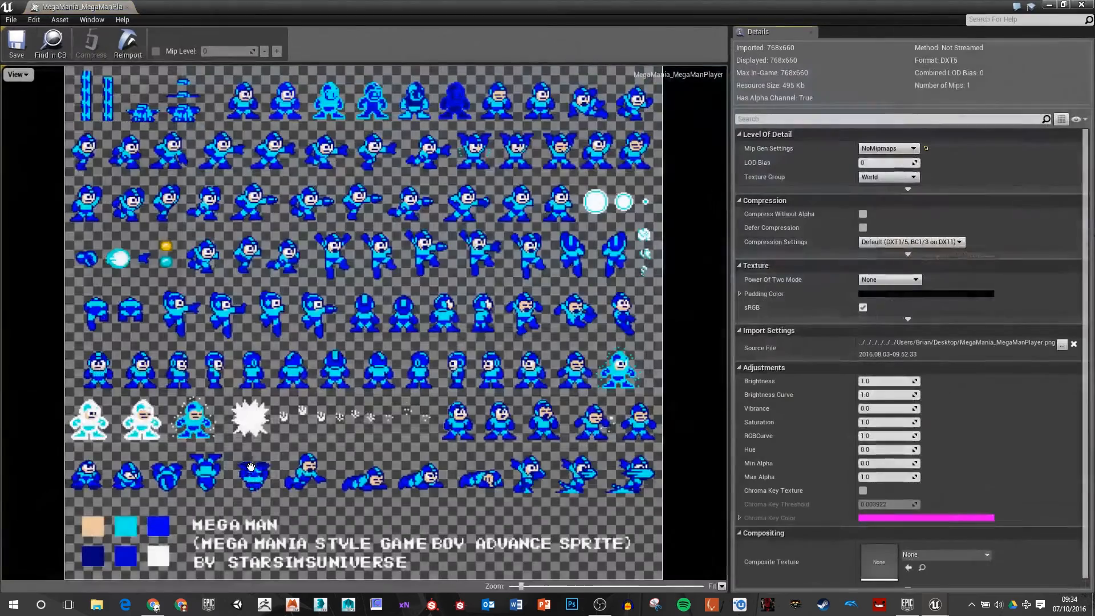
pyautogui.scroll(8, 442, 307)
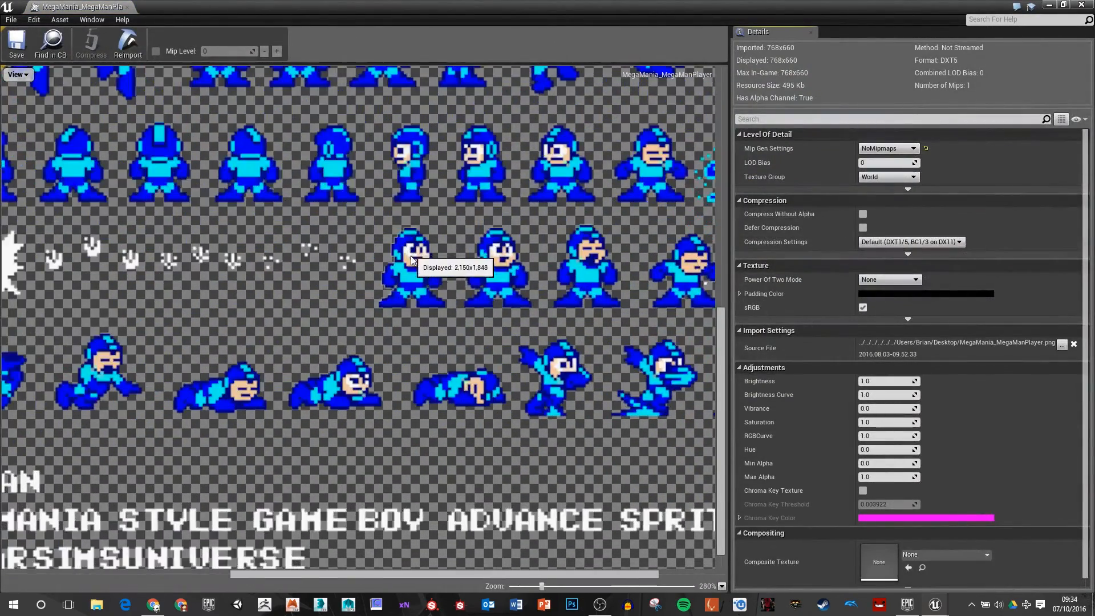
pyautogui.scroll(3, 422, 285)
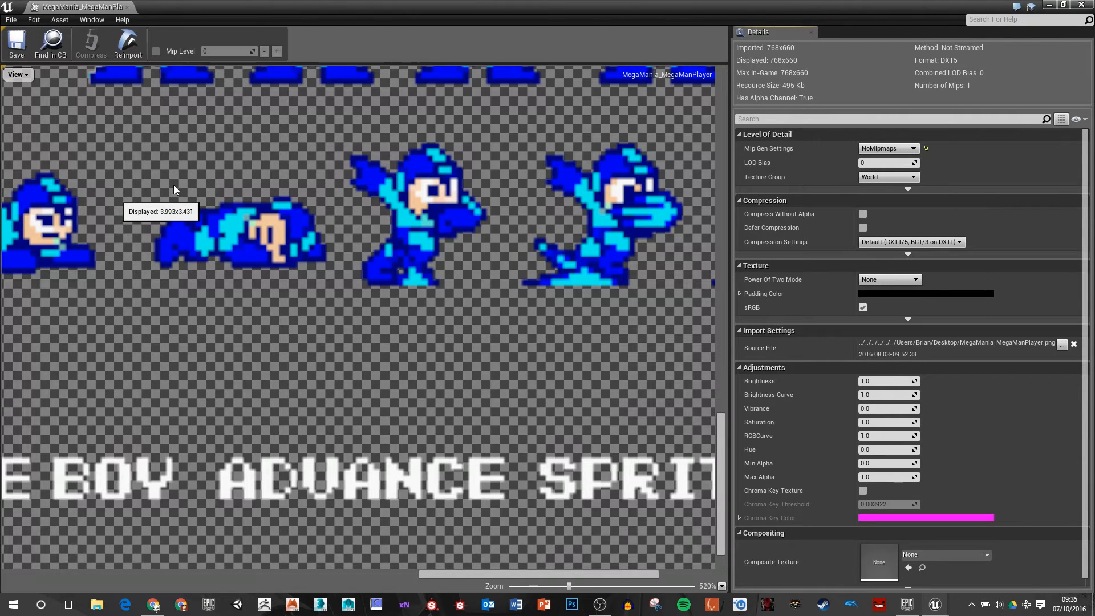
pyautogui.scroll(-2, 174, 190)
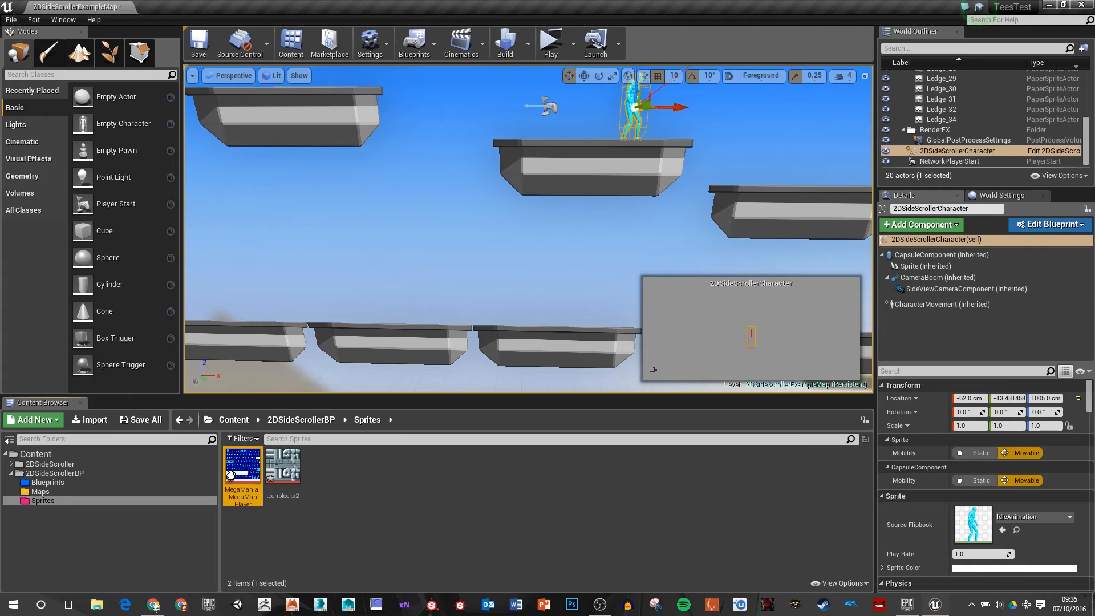
pyautogui.rightClick(231, 474)
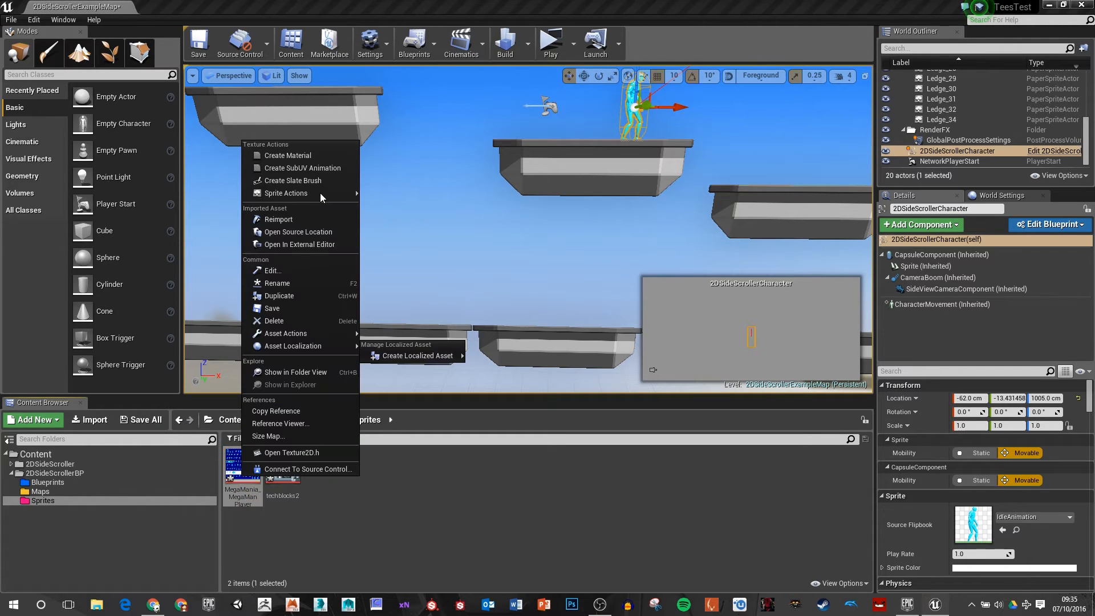
pyautogui.moveTo(320, 192)
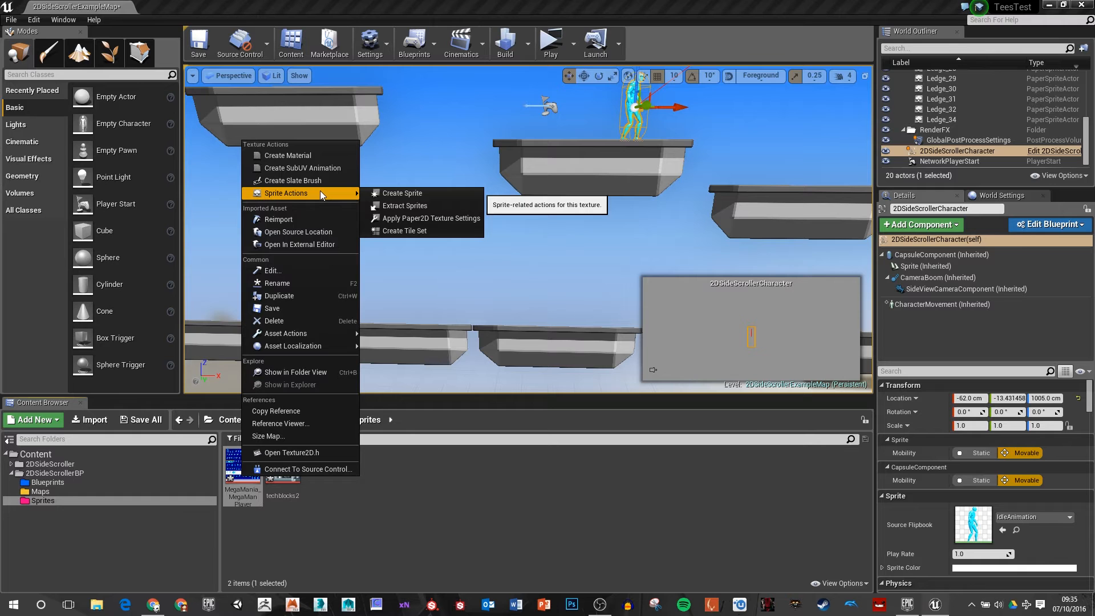
pyautogui.click(428, 219)
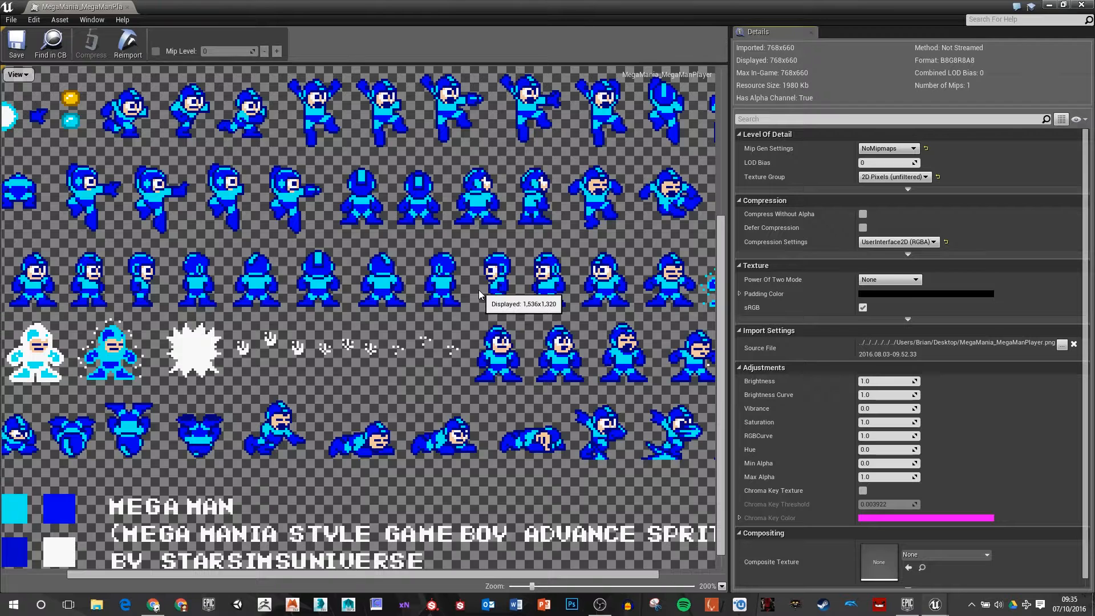
pyautogui.scroll(8, 478, 290)
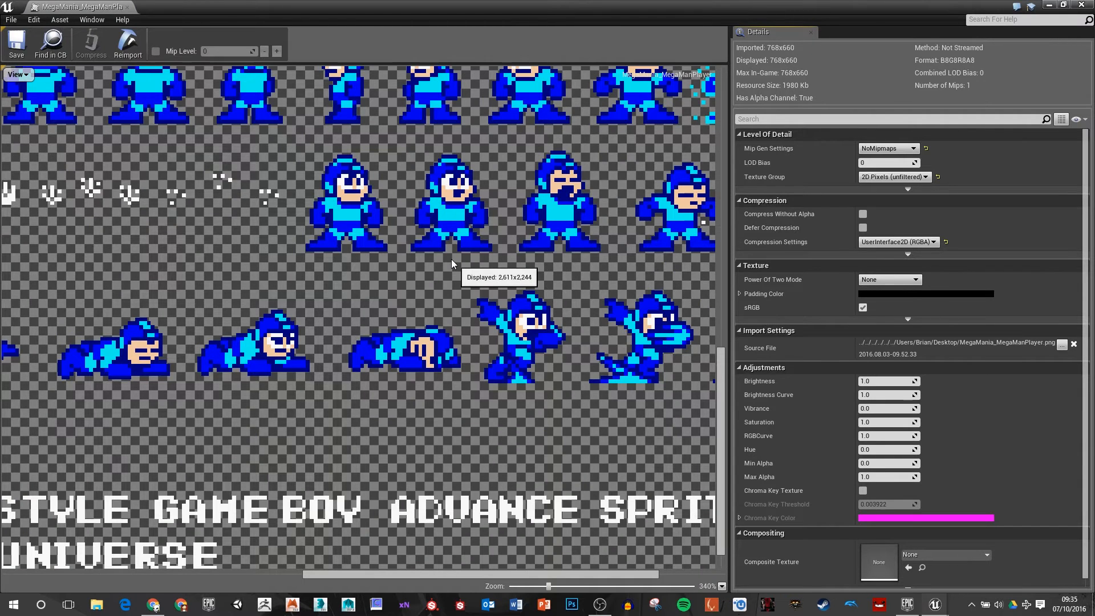
pyautogui.scroll(5, 450, 259)
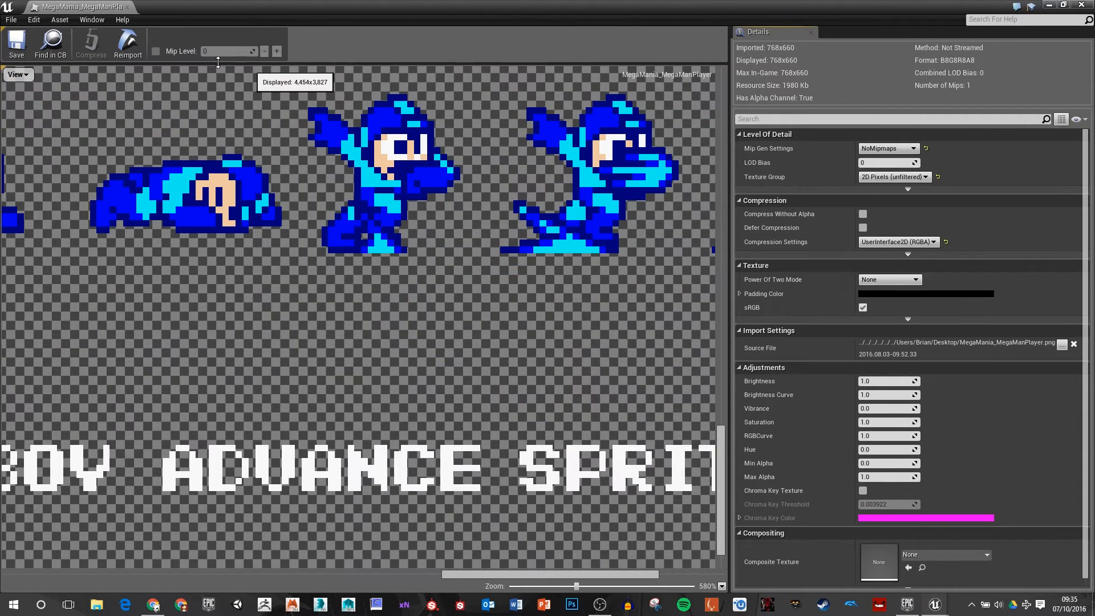
pyautogui.scroll(-2, 217, 62)
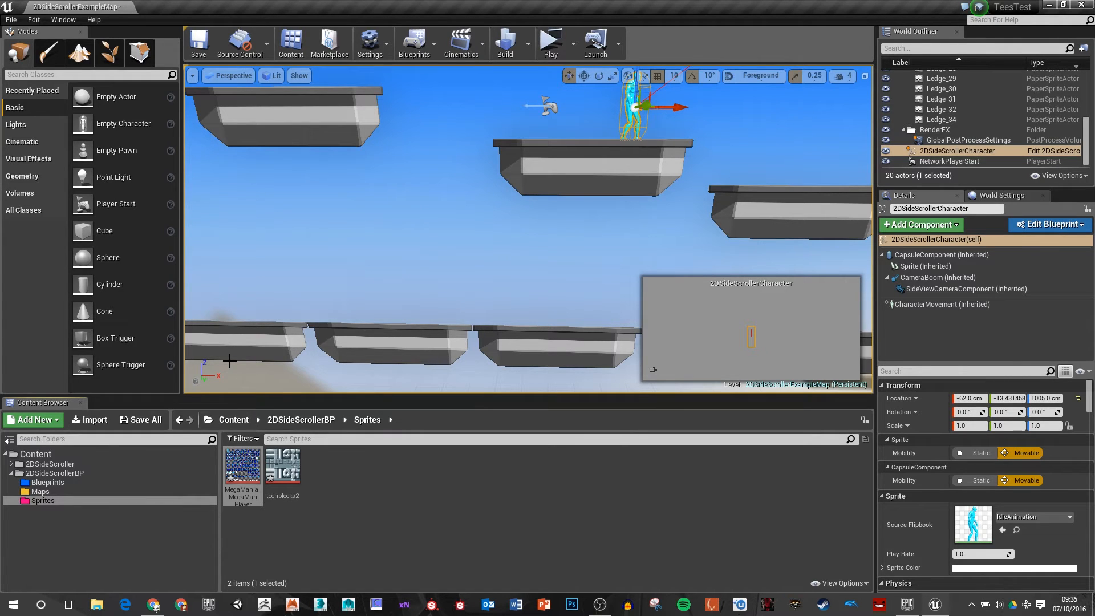
# Step: Apply the Paper2D texture settings to the techblocks2 texture
pyautogui.rightClick(283, 465)
pyautogui.moveTo(342, 194)
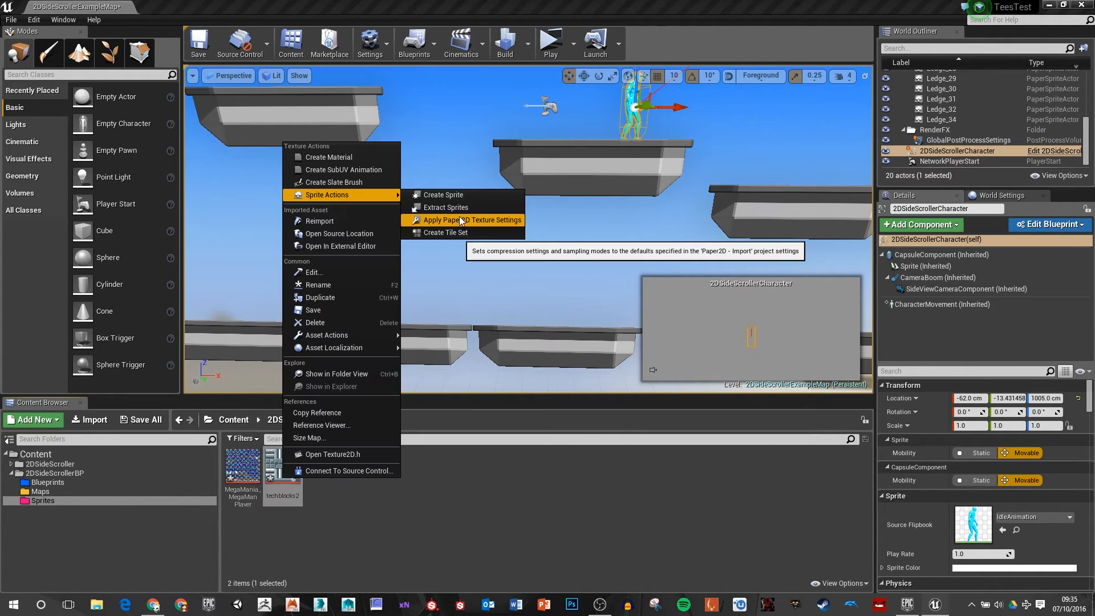
pyautogui.click(479, 219)
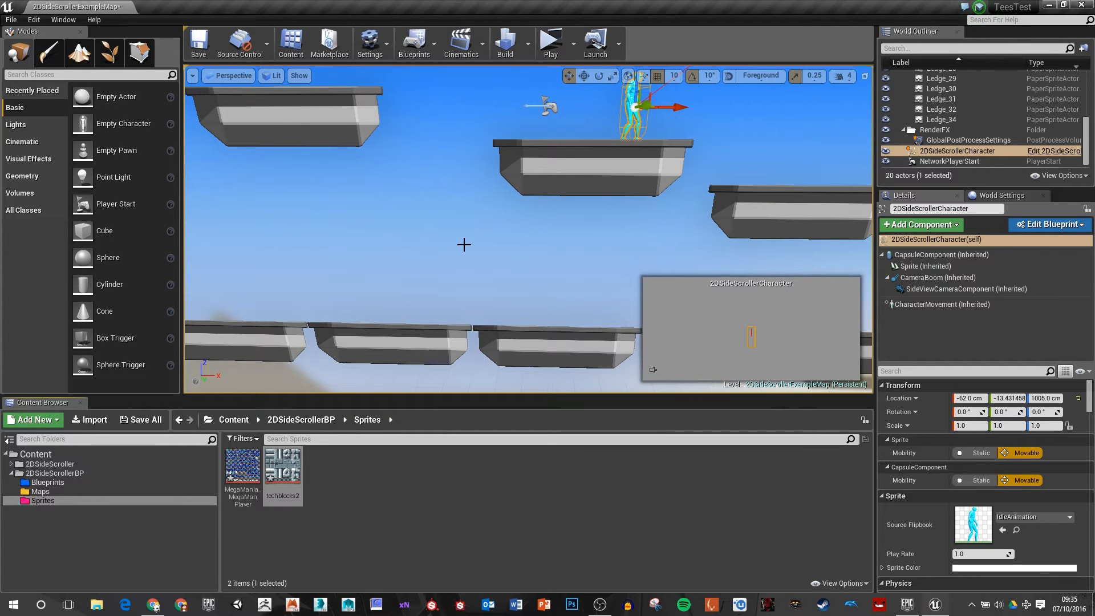
pyautogui.click(342, 502)
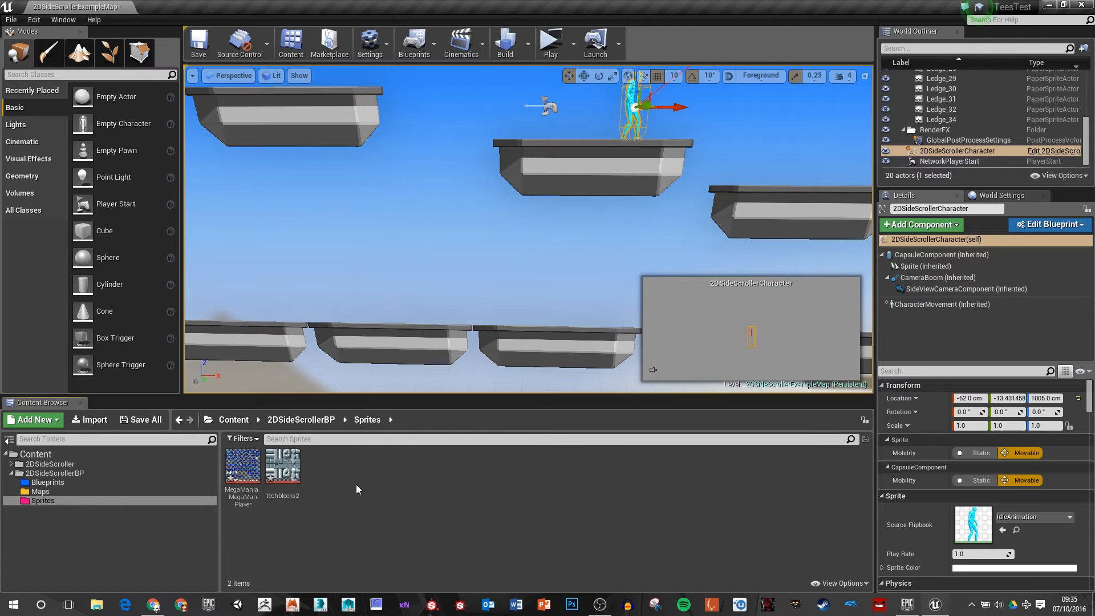
# Step: Create two folders named Character and Scene inside the Sprites folder
pyautogui.rightClick(356, 485)
pyautogui.moveTo(372, 474)
pyautogui.doubleClick(242, 466)
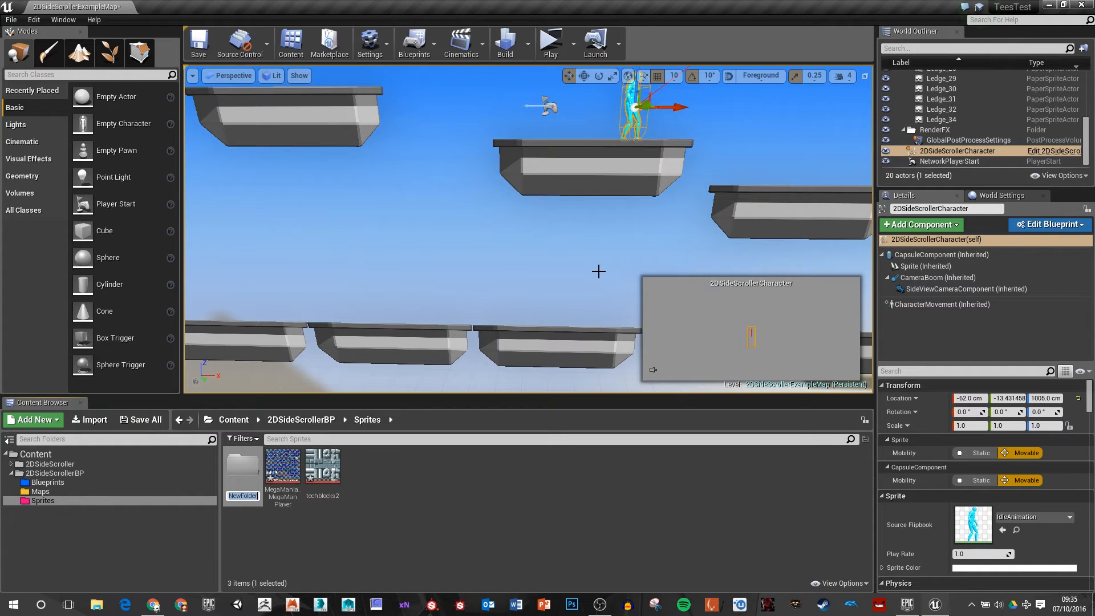
pyautogui.write('Chara')
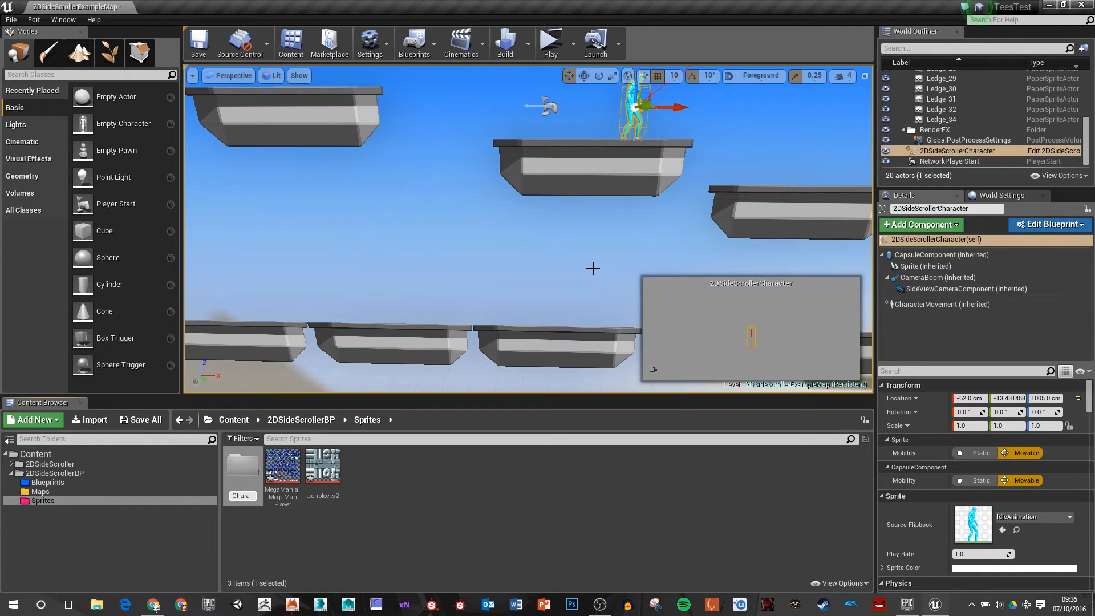
pyautogui.write('cter')
pyautogui.press('Return')
pyautogui.rightClick(408, 526)
pyautogui.click(489, 248)
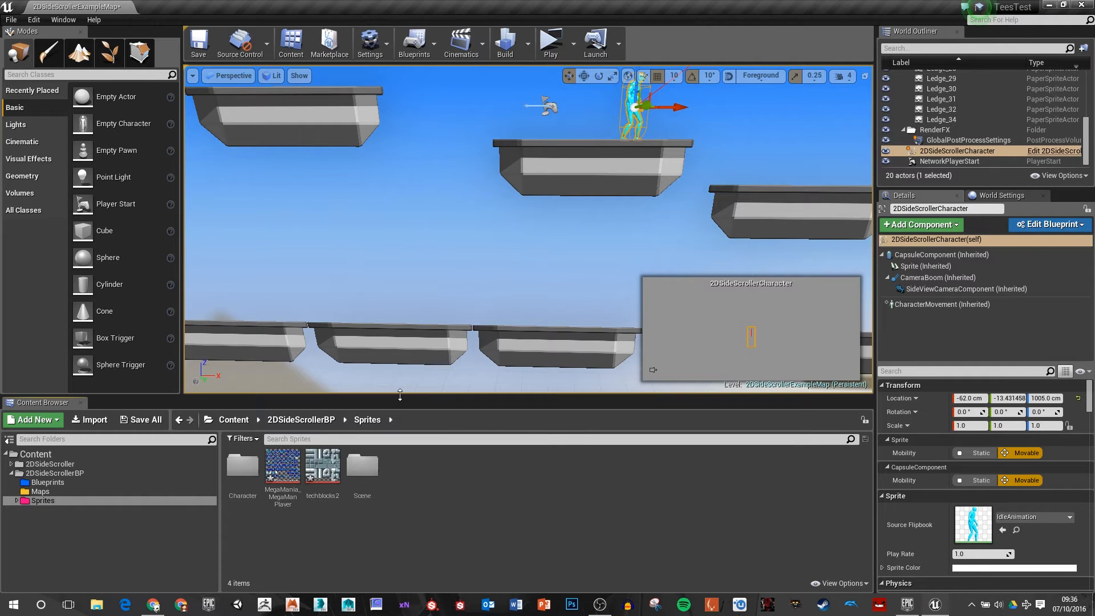
# Step: Move the techblocks2 texture into the Scene folder and MegaMania_MegaManPlayer into the Character folder
pyautogui.moveTo(323, 465); pyautogui.dragTo(360, 467)
pyautogui.moveTo(282, 465); pyautogui.dragTo(247, 477)
pyautogui.click(275, 505)
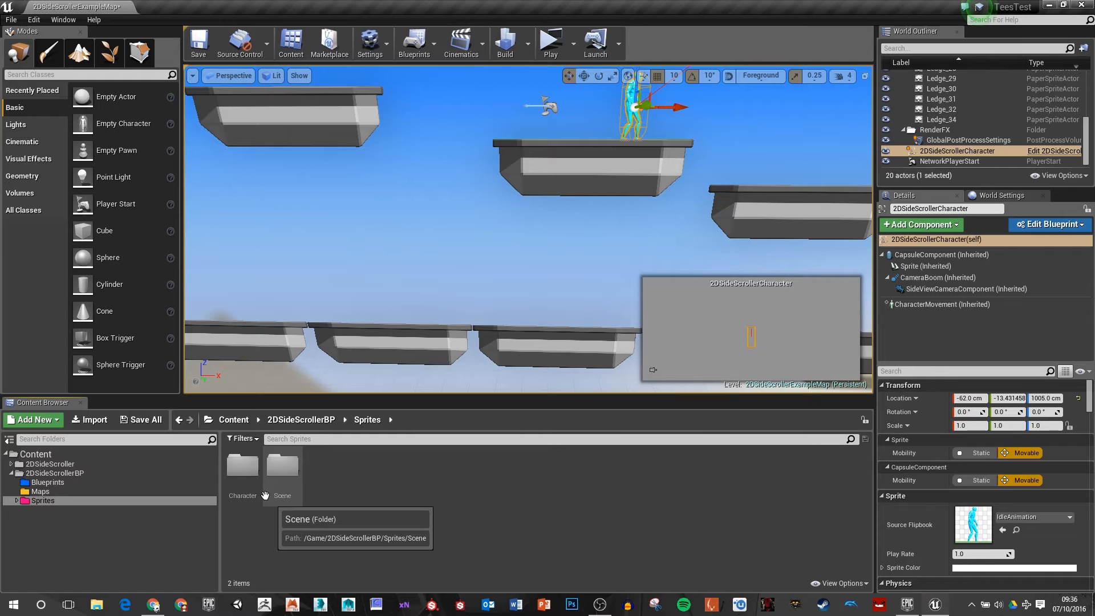
# Step: Extract the sprites from the MegaMania_MegaManPlayer texture in the Character folder, using Auto extract mode
pyautogui.doubleClick(243, 465)
pyautogui.rightClick(247, 472)
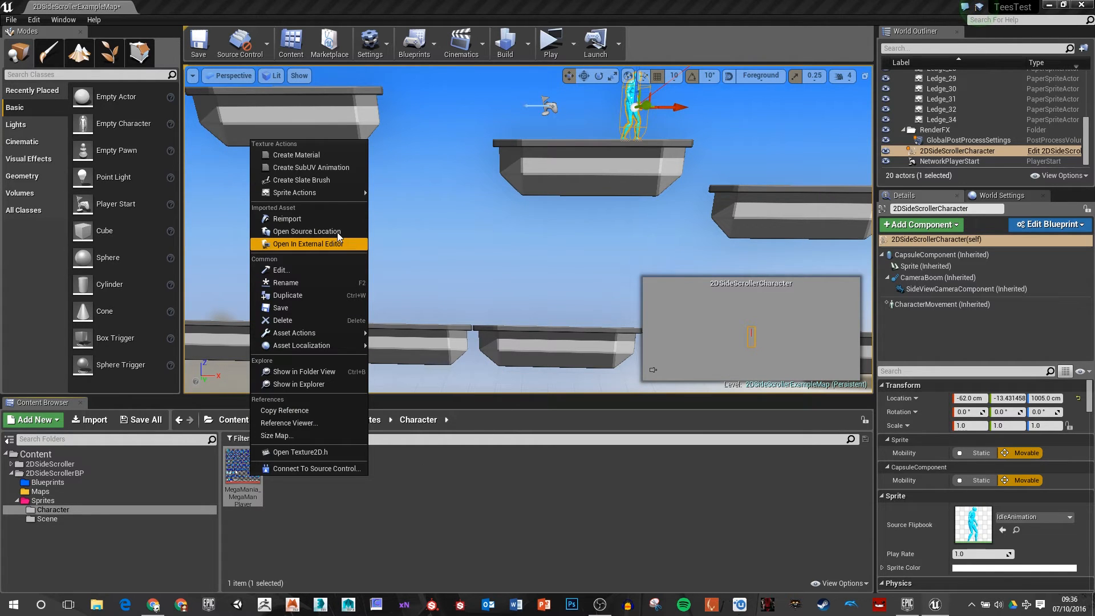
pyautogui.moveTo(342, 192)
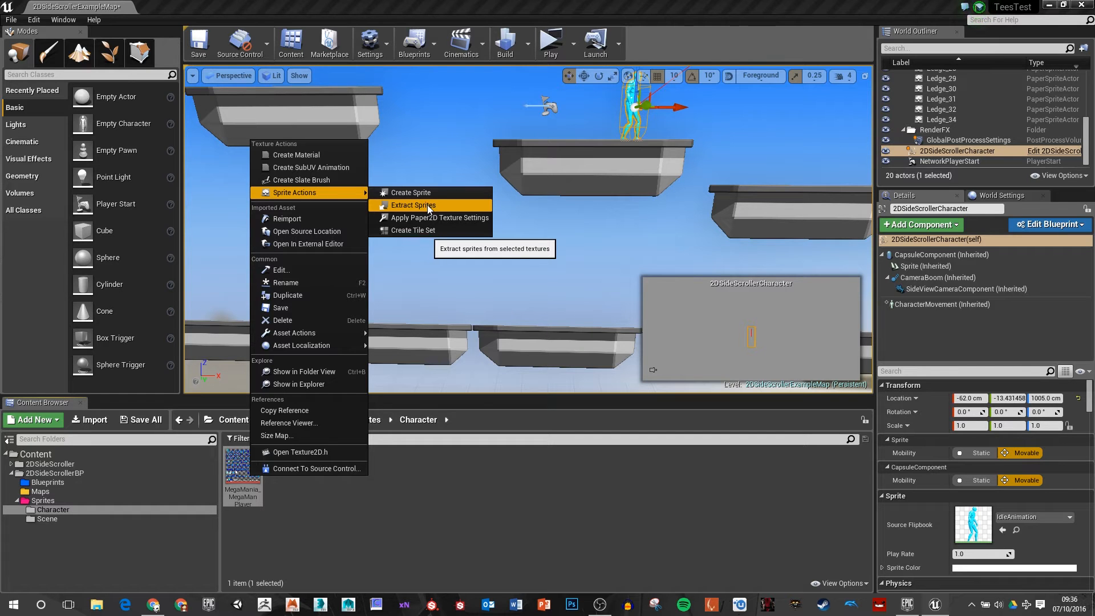
pyautogui.click(429, 207)
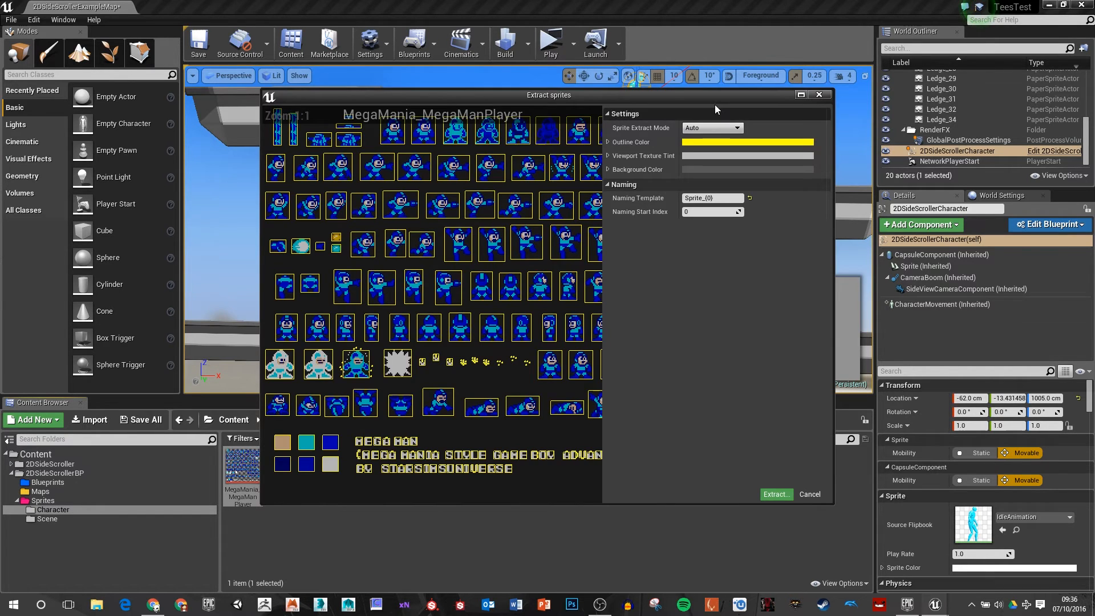
pyautogui.doubleClick(715, 103)
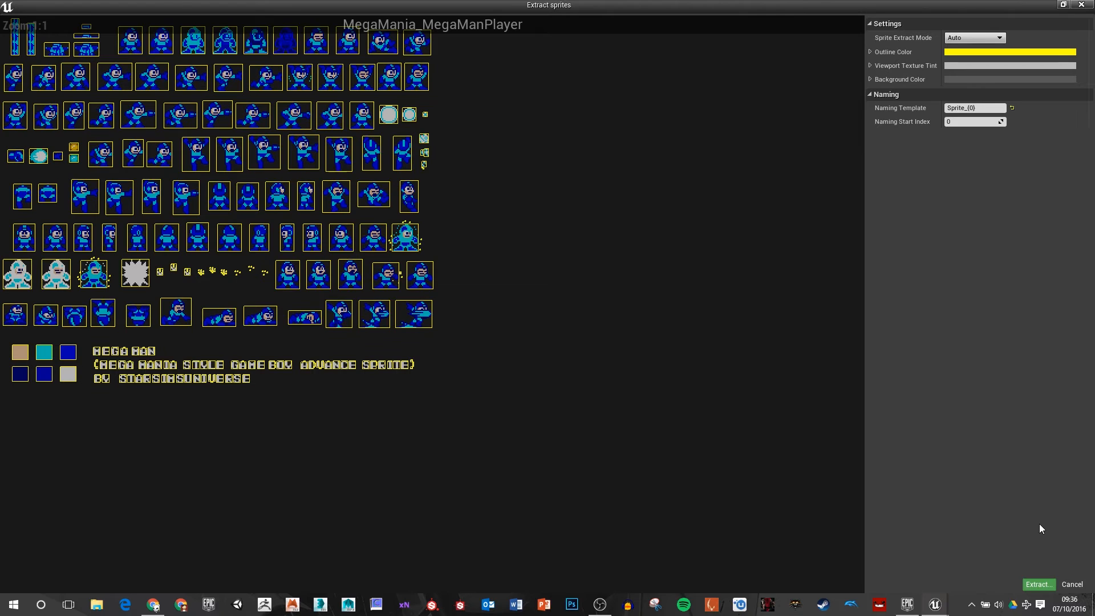
pyautogui.click(1040, 584)
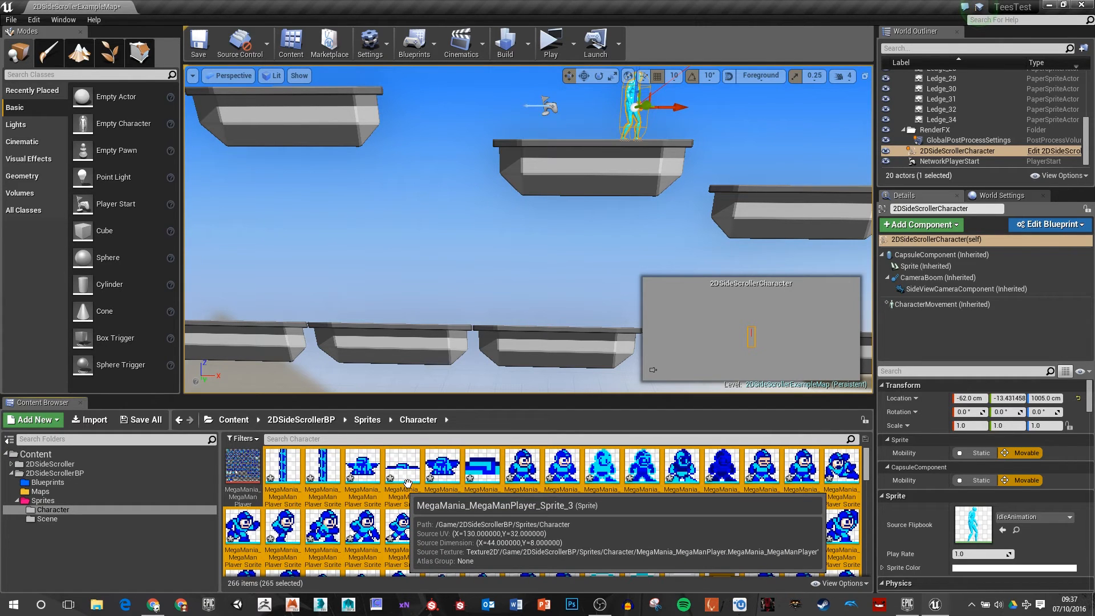
pyautogui.click(242, 470)
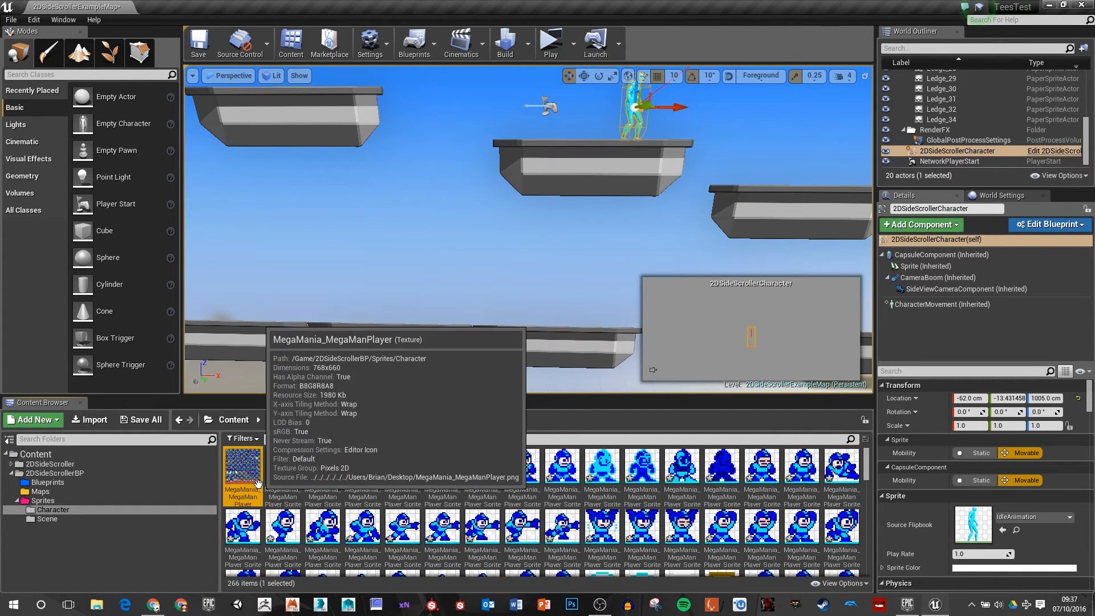
pyautogui.click(308, 485)
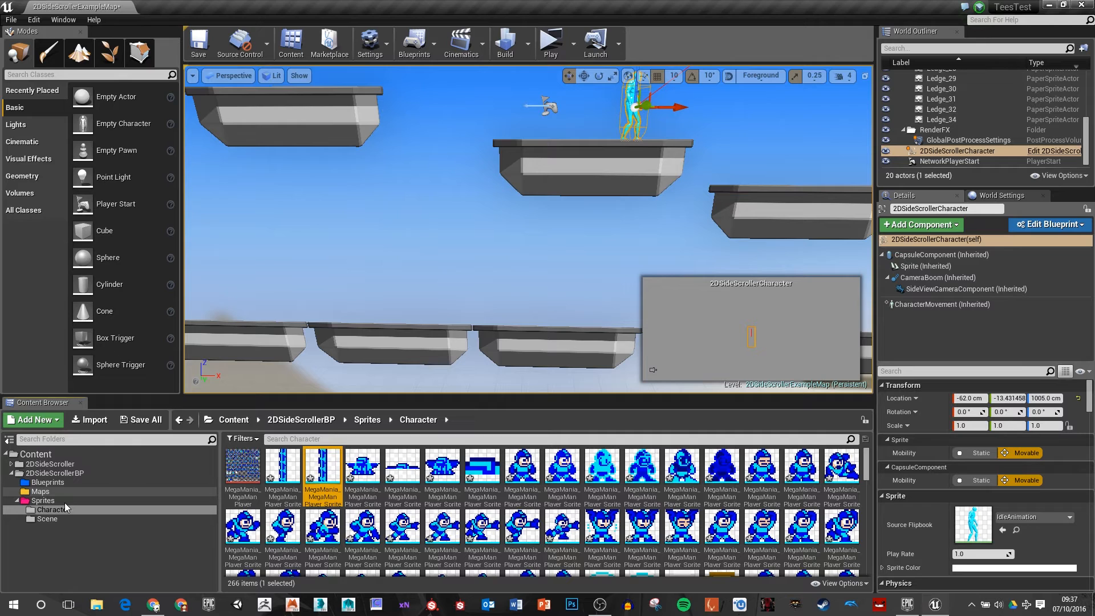
# Step: Start extracting sprites from the techblocks2 texture in the Scene folder and set the sprite extract mode to Grid
pyautogui.click(47, 518)
pyautogui.rightClick(244, 471)
pyautogui.moveTo(357, 195)
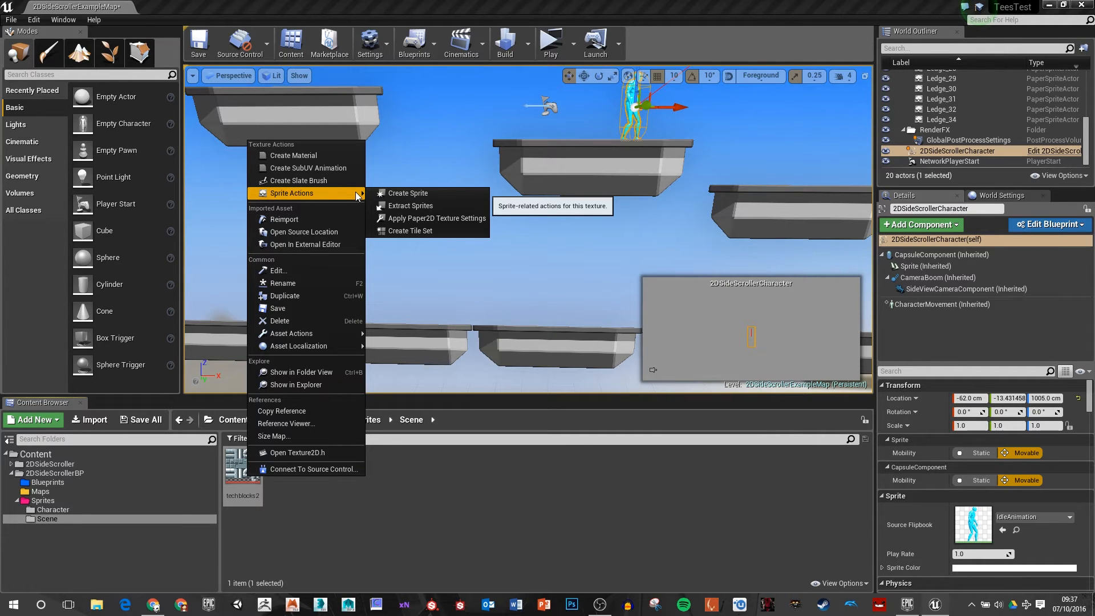
pyautogui.click(411, 206)
pyautogui.scroll(3, 135, 114)
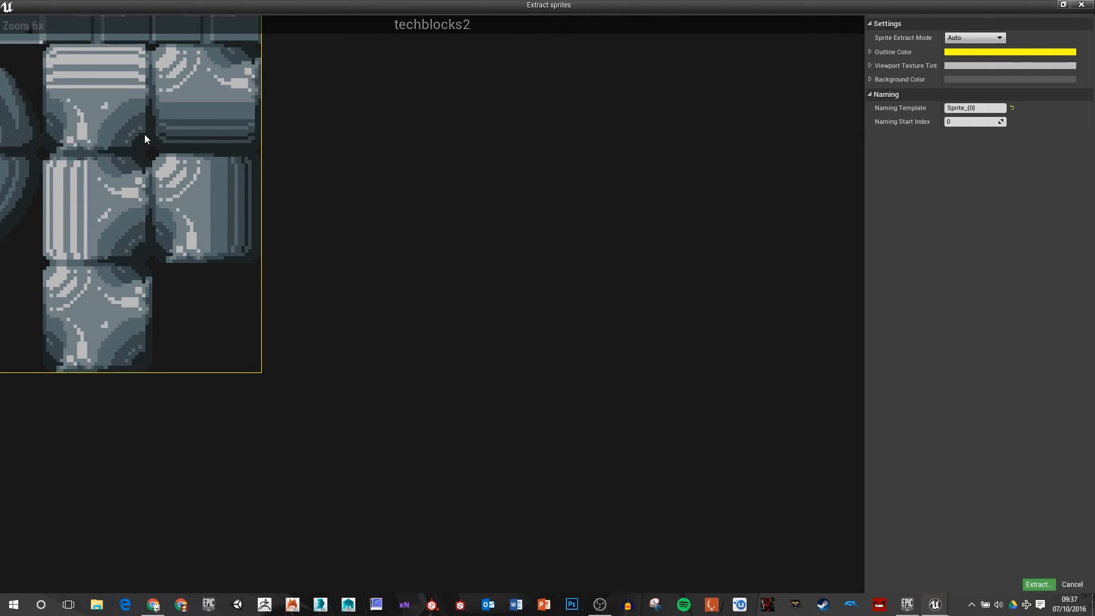
pyautogui.scroll(-3, 145, 134)
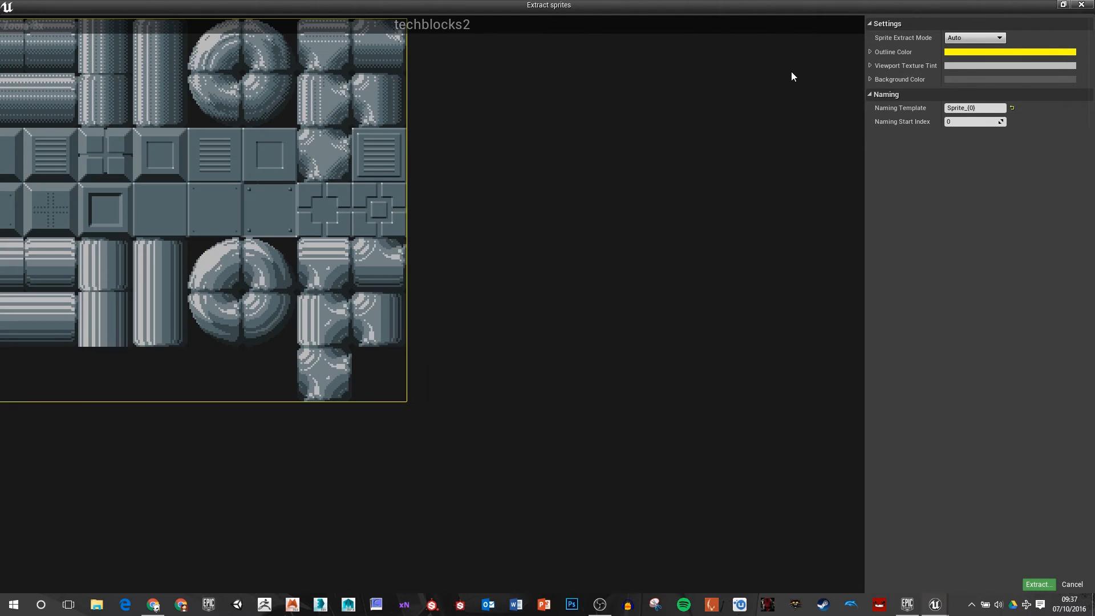
pyautogui.click(971, 38)
pyautogui.click(964, 60)
pyautogui.scroll(-5, 7, 32)
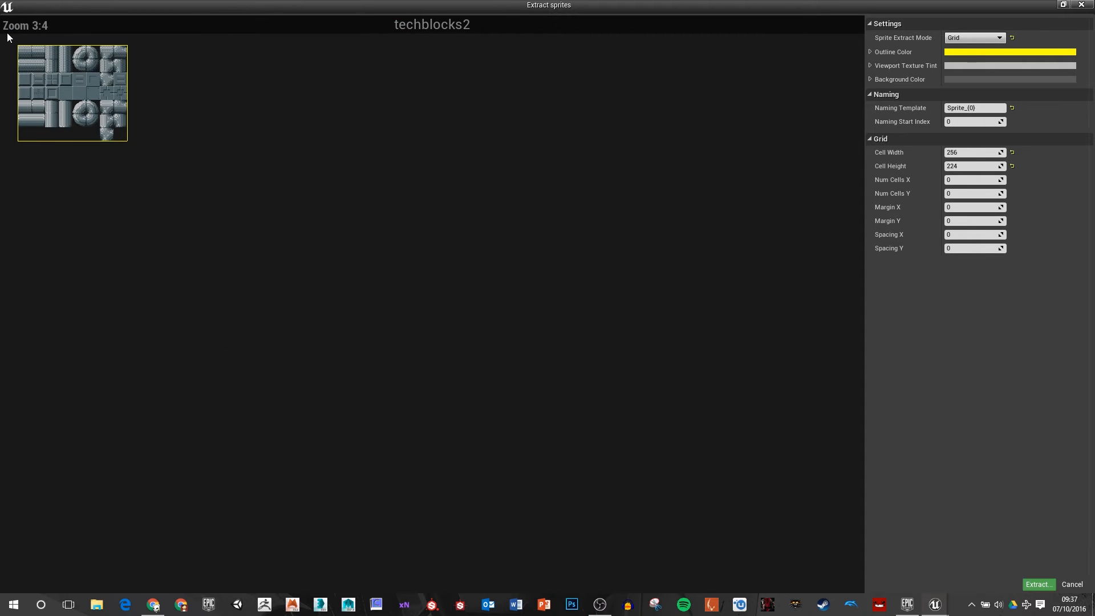
pyautogui.scroll(3, 7, 33)
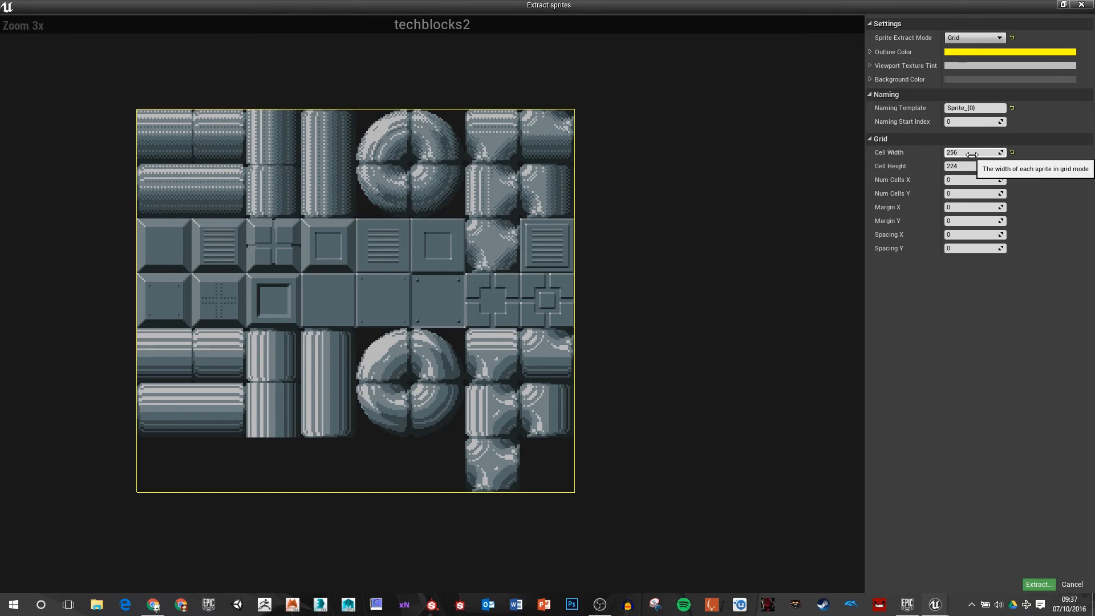
# Step: Set the grid cell width and height to 32, extract the techblocks2 sprites, and look through them
pyautogui.click(972, 153)
pyautogui.write('32')
pyautogui.press('Tab')
pyautogui.write('32')
pyautogui.press('Tab')
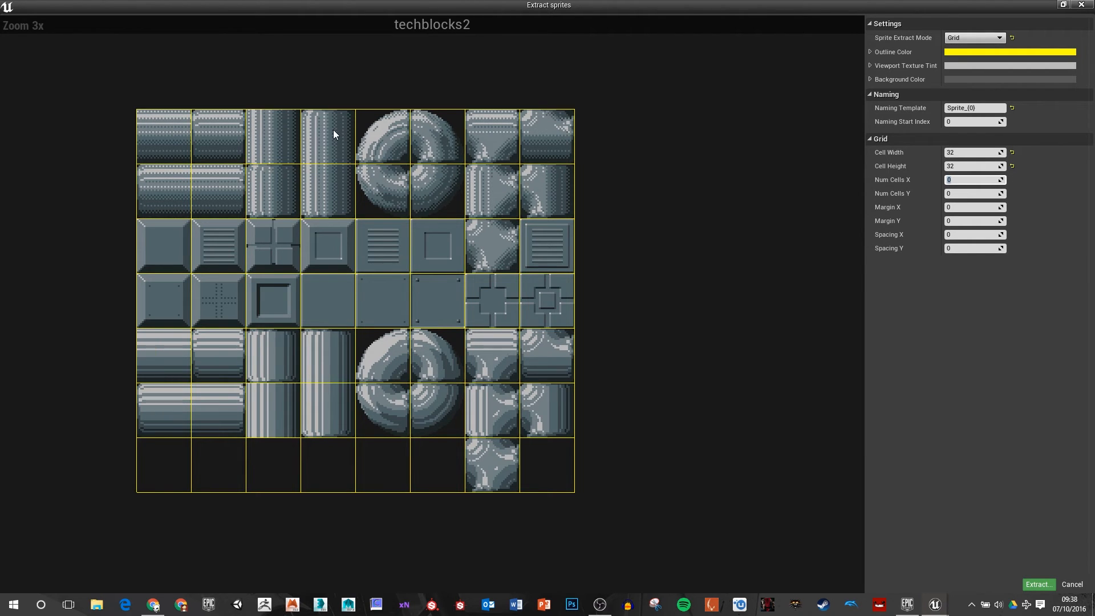
pyautogui.click(1037, 585)
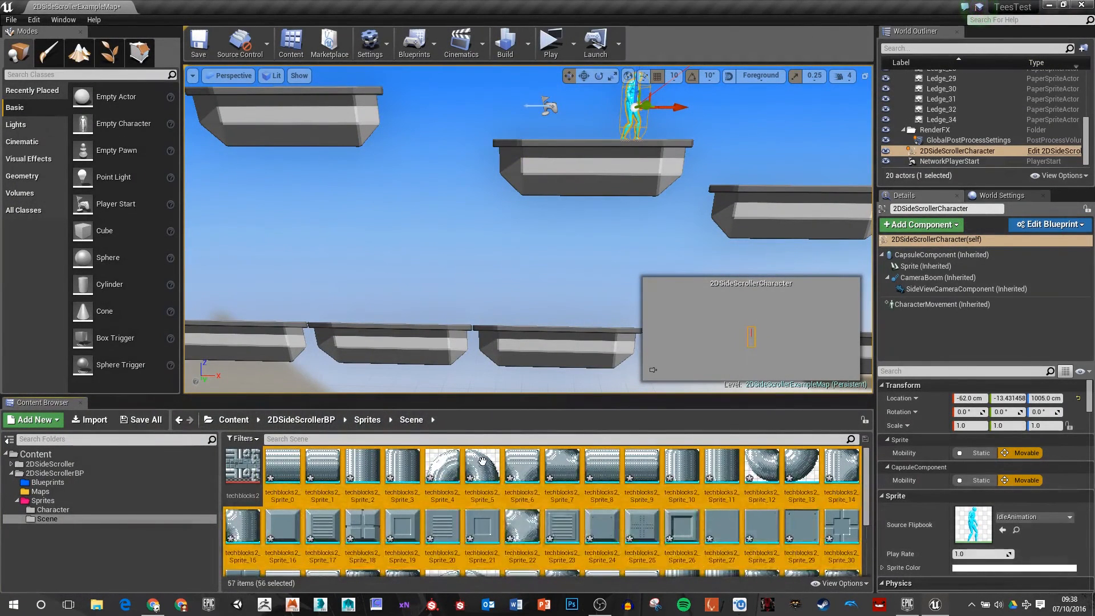
pyautogui.click(448, 468)
pyautogui.scroll(-3, 541, 534)
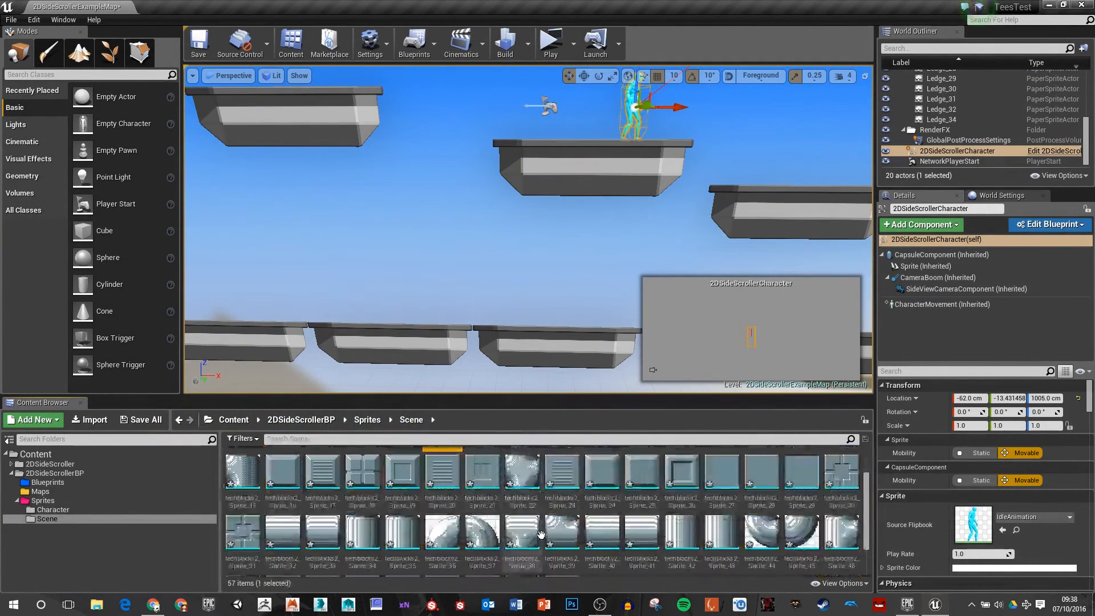
pyautogui.scroll(3, 541, 535)
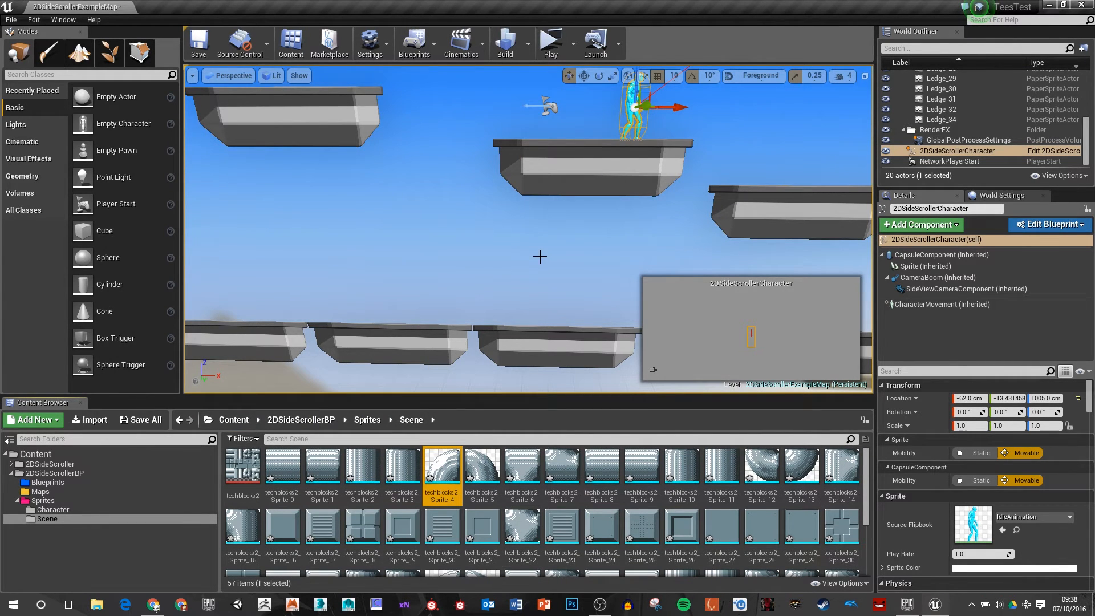
# Step: Delete all the ledge sprites from the level
pyautogui.moveTo(539, 257); pyautogui.dragTo(568, 231, button='right')
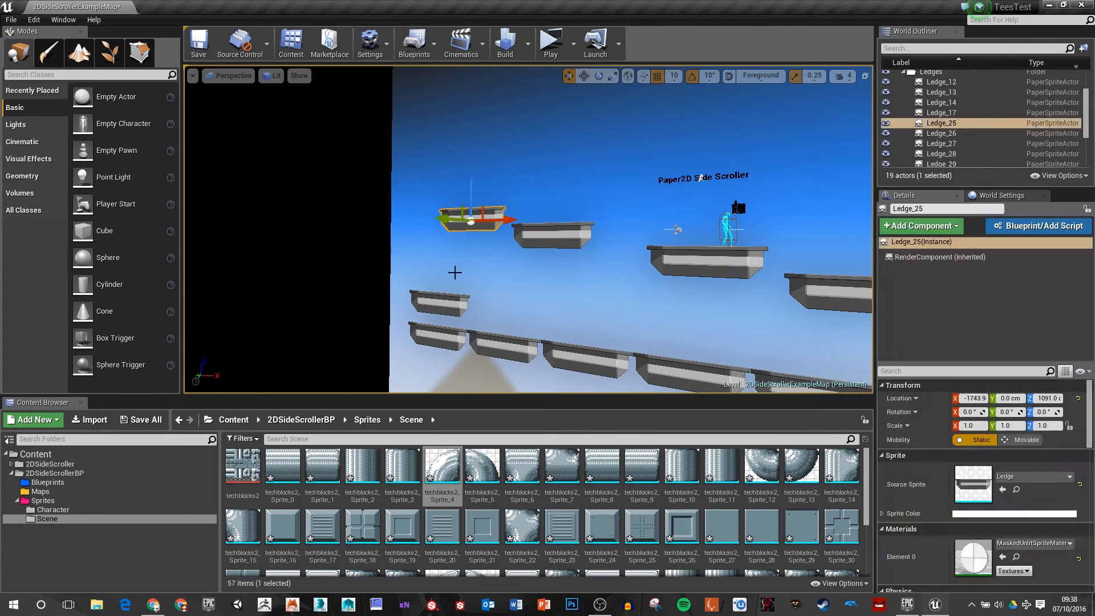
pyautogui.press('Delete')
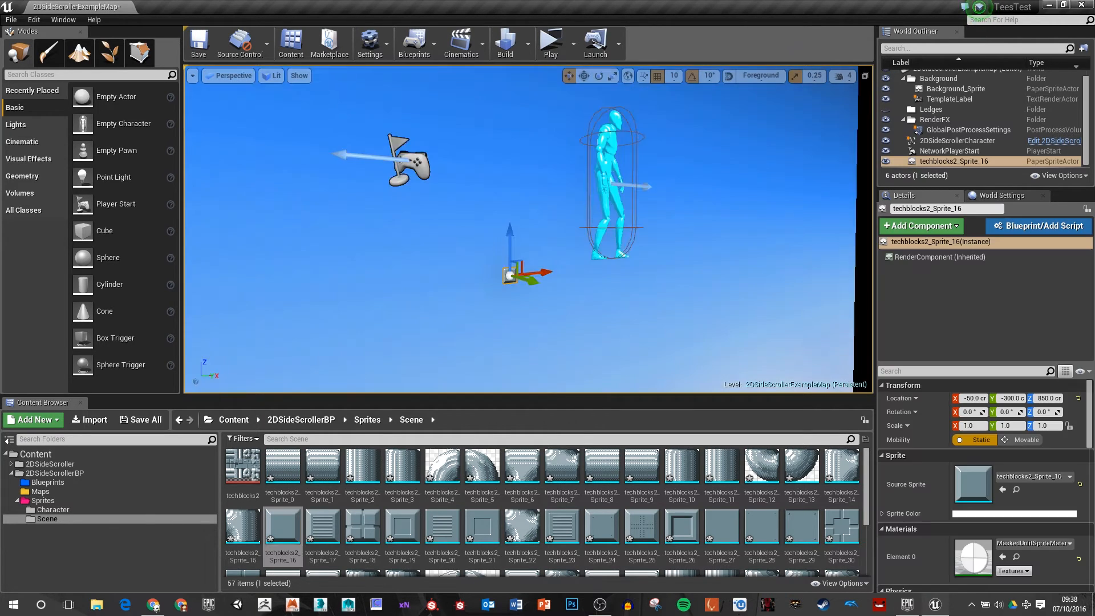
# Step: Place techblocks2_Sprite_16 in the level below the character at X -220, Y 0, Z 850 cm, and set the character's Y location to 0
pyautogui.moveTo(527, 274); pyautogui.dragTo(696, 274, button='right')
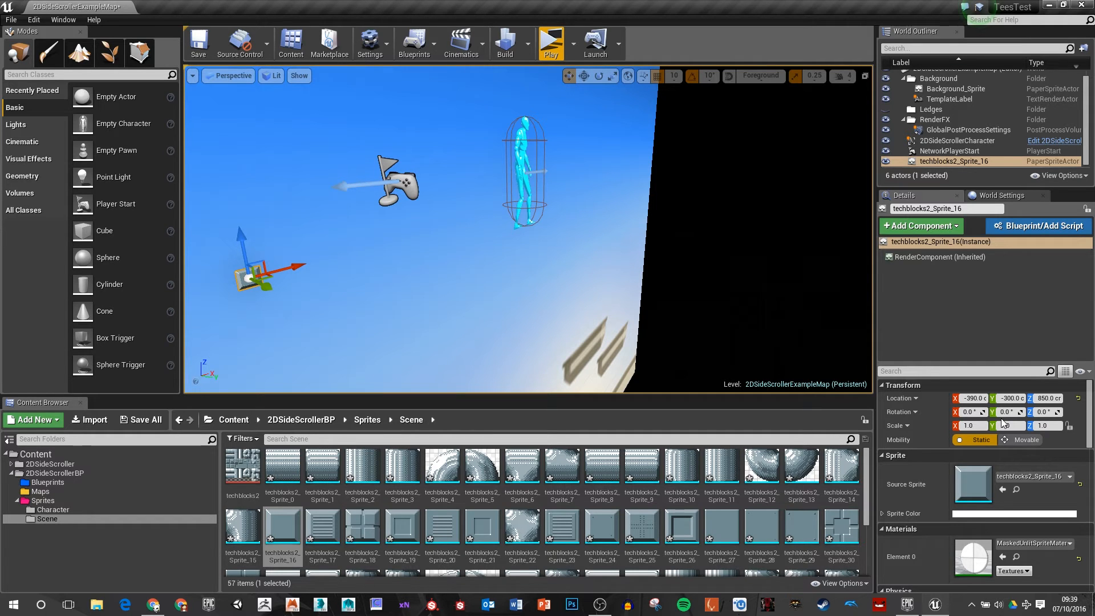
pyautogui.moveTo(586, 228); pyautogui.dragTo(581, 218, button='right')
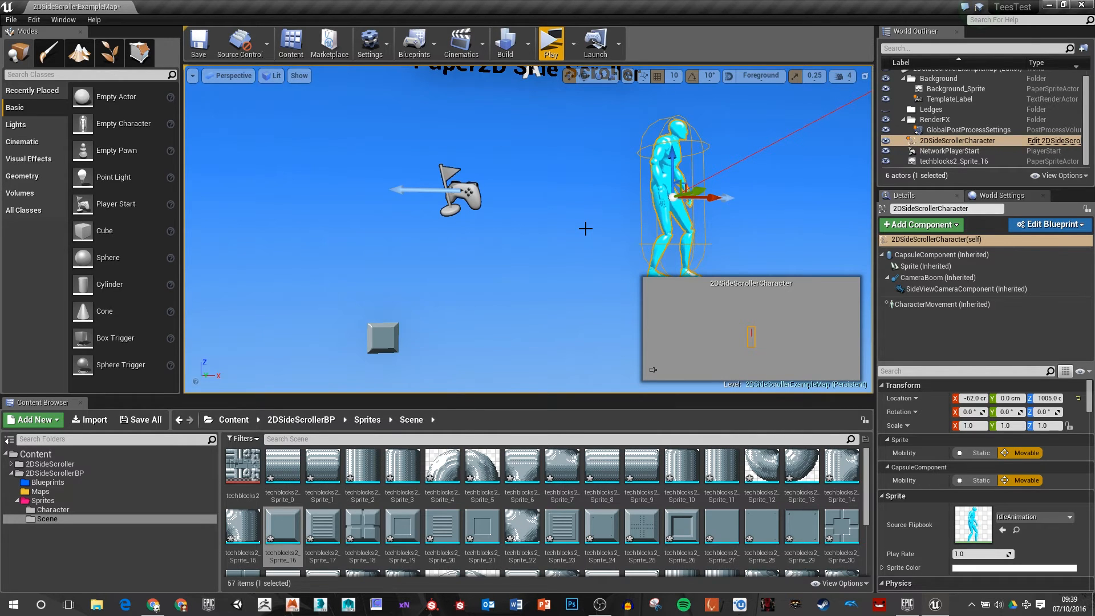
pyautogui.moveTo(586, 229); pyautogui.dragTo(484, 267, button='right')
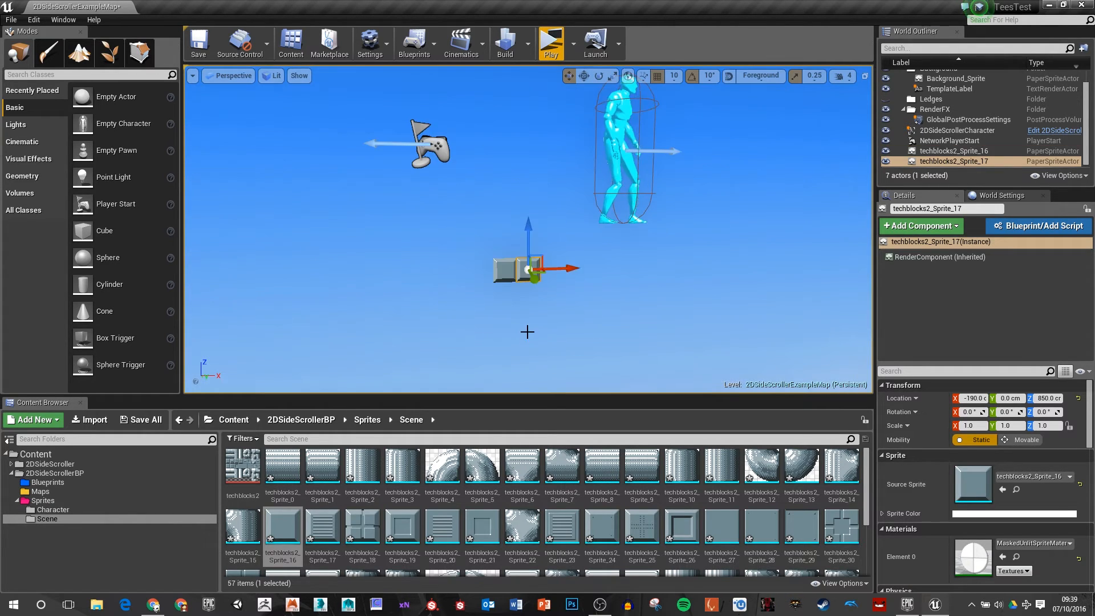
# Step: Try a duplicate of the block beside the original at X -190 cm, and delete the copy
pyautogui.moveTo(528, 330); pyautogui.dragTo(518, 321, button='right')
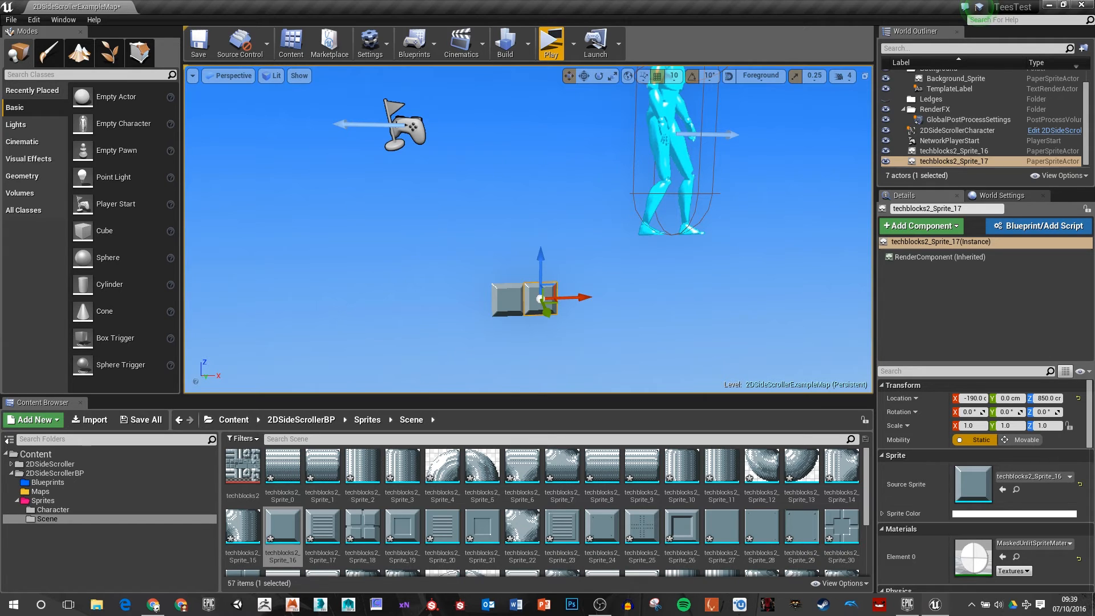
pyautogui.press('Delete')
# Step: Add 32 to the decimal grid sizes in the viewport preferences and choose 32 as the grid snap size
pyautogui.click(674, 76)
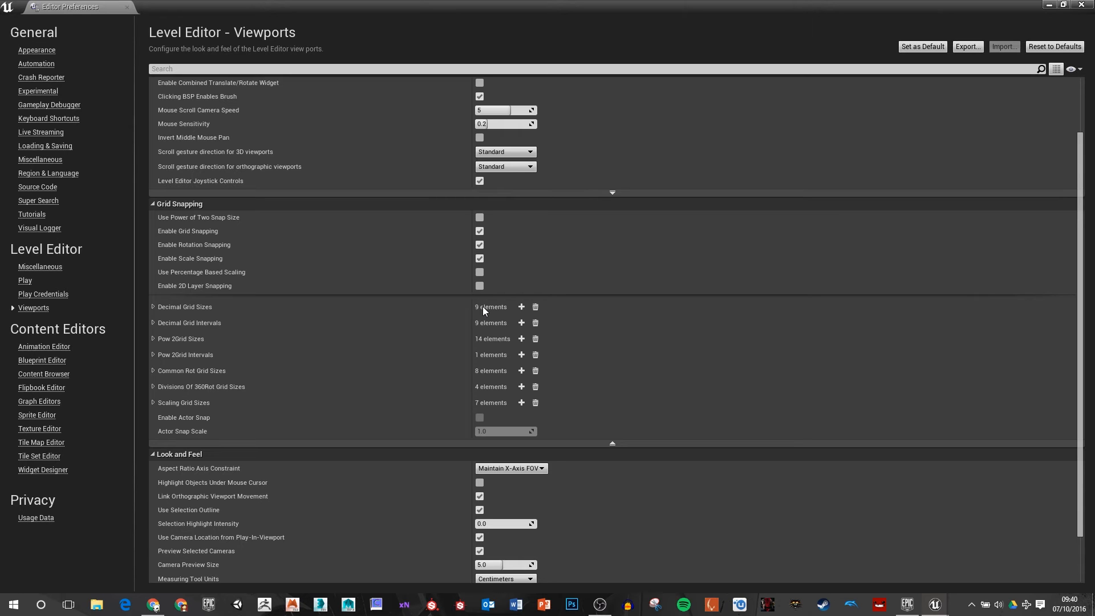
pyautogui.click(522, 307)
pyautogui.click(500, 445)
pyautogui.write('32')
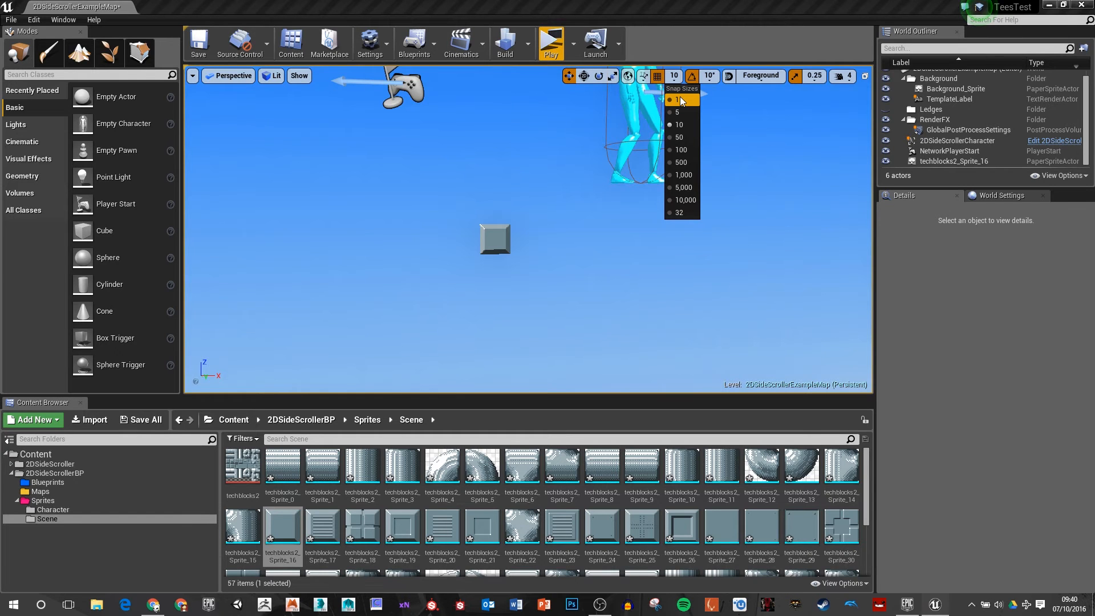
pyautogui.click(679, 212)
# Step: Duplicate the block three times along the X axis at 32 cm spacing to build a row of four
pyautogui.click(495, 239)
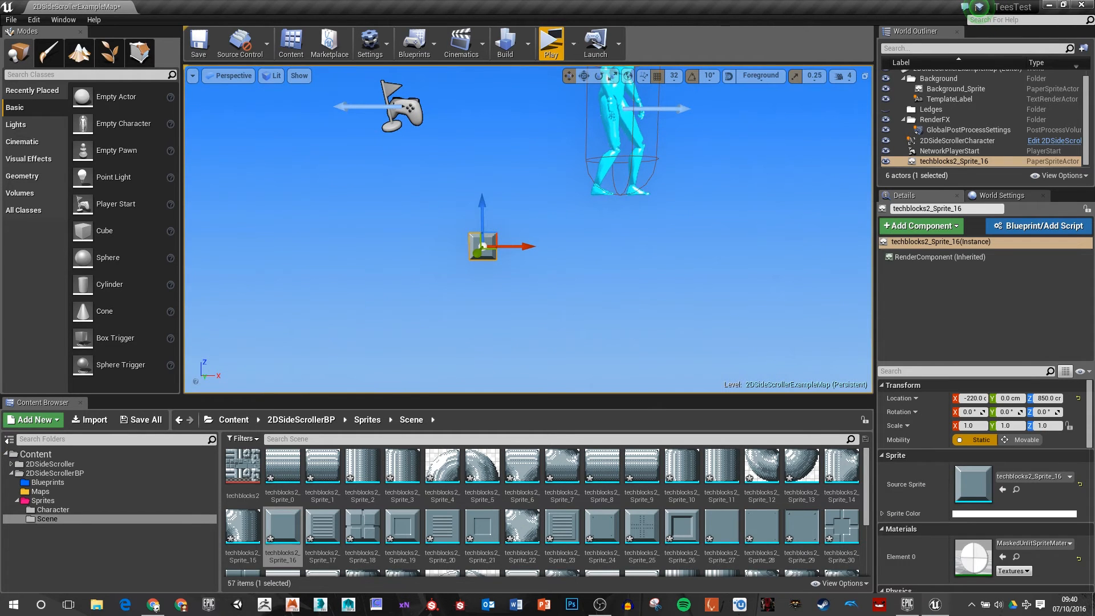
pyautogui.keyDown('alt'); pyautogui.moveTo(512, 246); pyautogui.dragTo(542, 245); pyautogui.keyUp('alt')
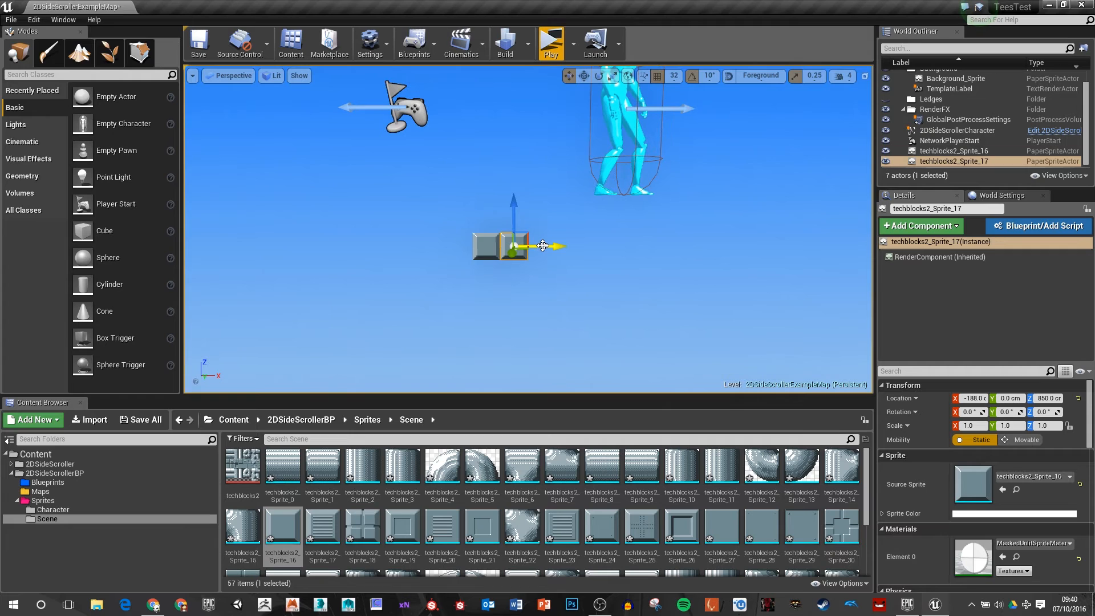
pyautogui.keyDown('alt'); pyautogui.moveTo(542, 246); pyautogui.dragTo(593, 251); pyautogui.keyUp('alt')
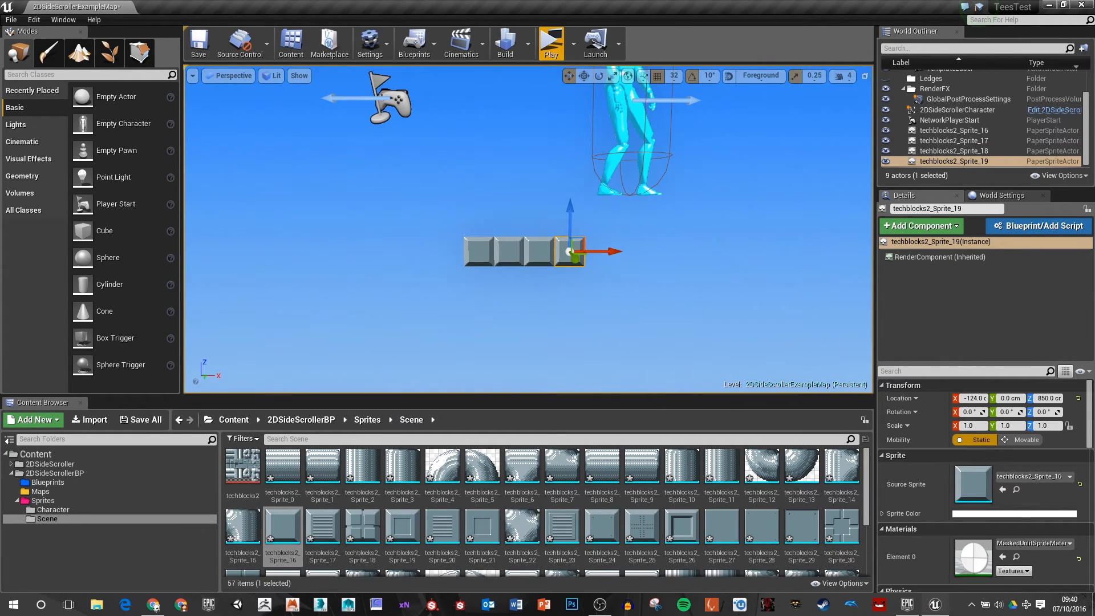
pyautogui.moveTo(593, 251); pyautogui.dragTo(633, 257, button='right')
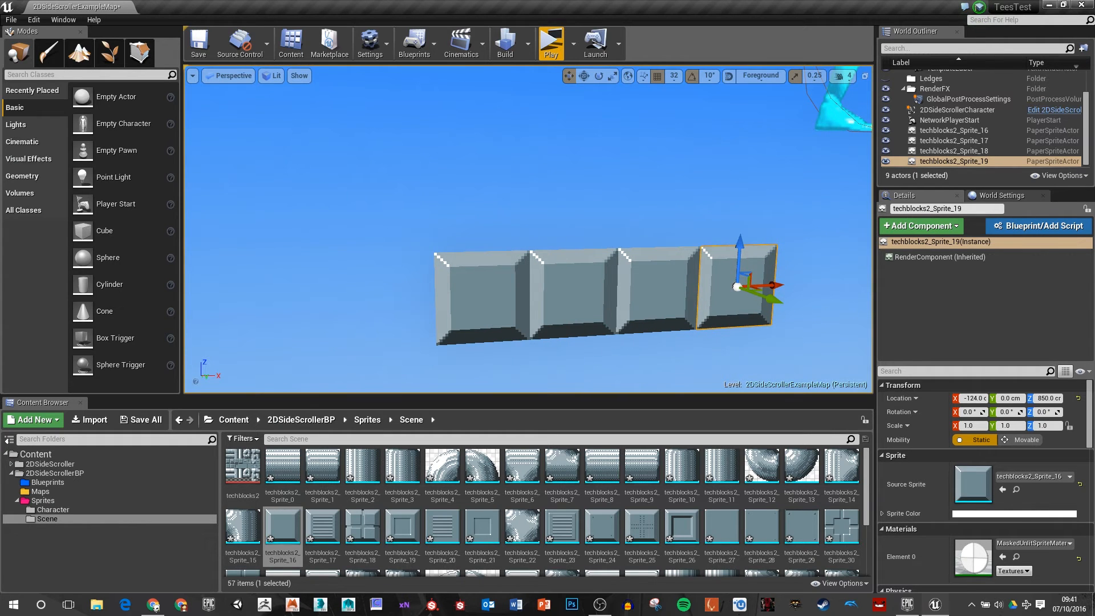
# Step: Extend the block row along the X axis at 32 cm spacing to eight blocks, ending at X 4 cm
pyautogui.moveTo(470, 289); pyautogui.dragTo(428, 288, button='right')
pyautogui.click(468, 287)
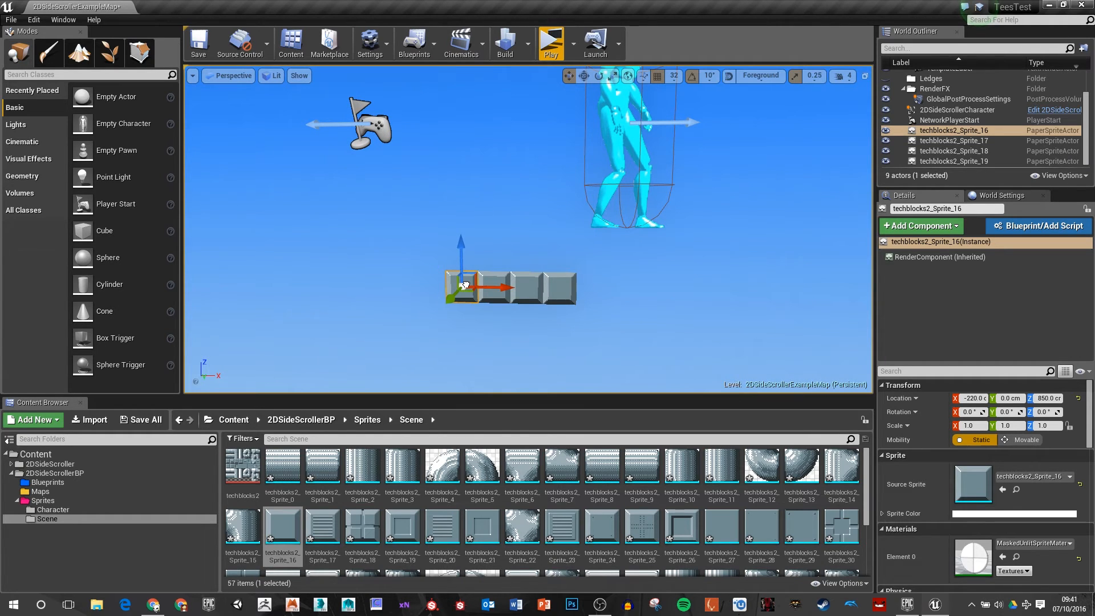
pyautogui.click(559, 288)
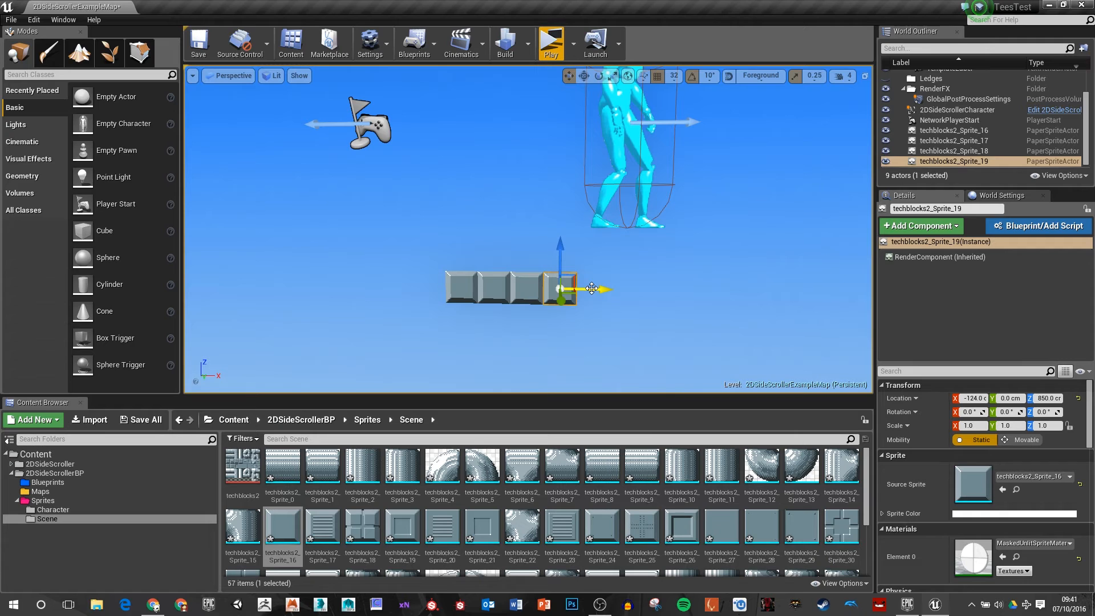
pyautogui.keyDown('alt'); pyautogui.moveTo(592, 288); pyautogui.dragTo(692, 289); pyautogui.keyUp('alt')
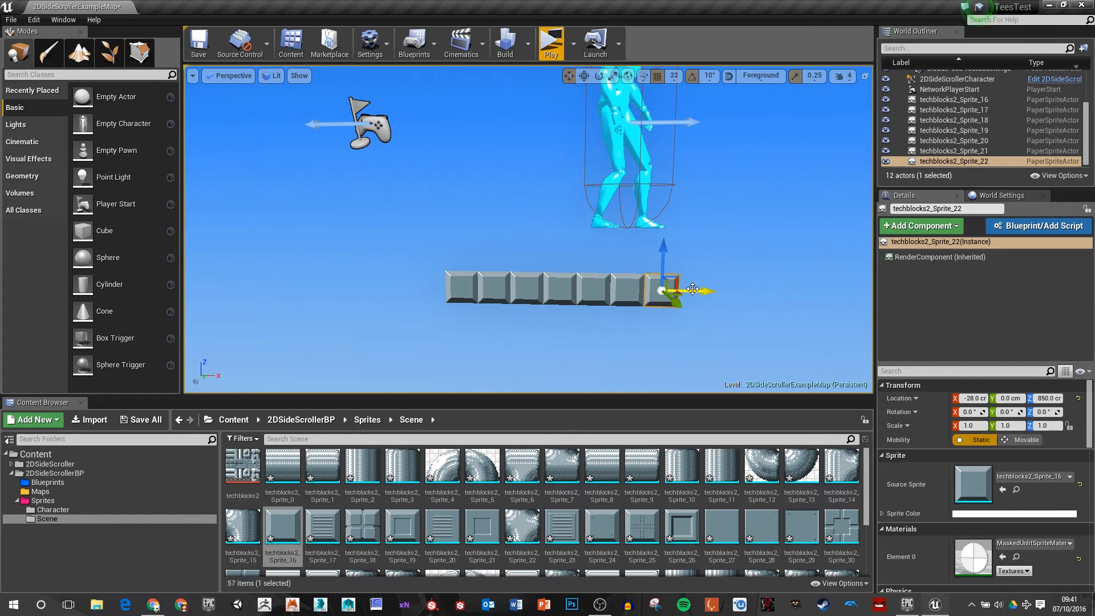
# Step: Play-test the level, walk the character on the block platform, and end the preview
pyautogui.hotkey('alt', 'p')
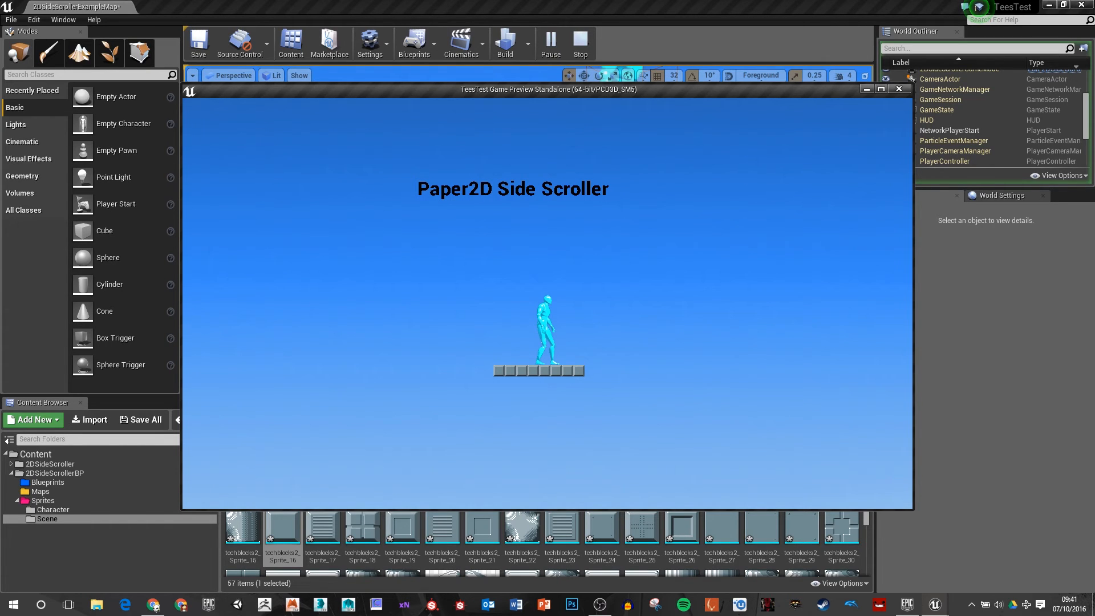
pyautogui.press('a')
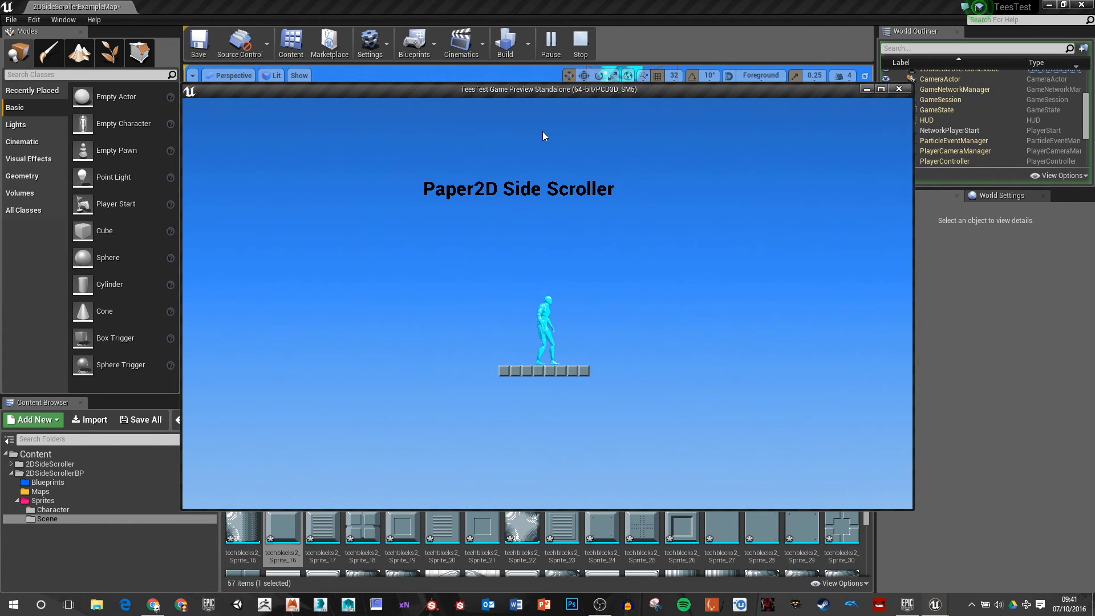
pyautogui.press('Escape')
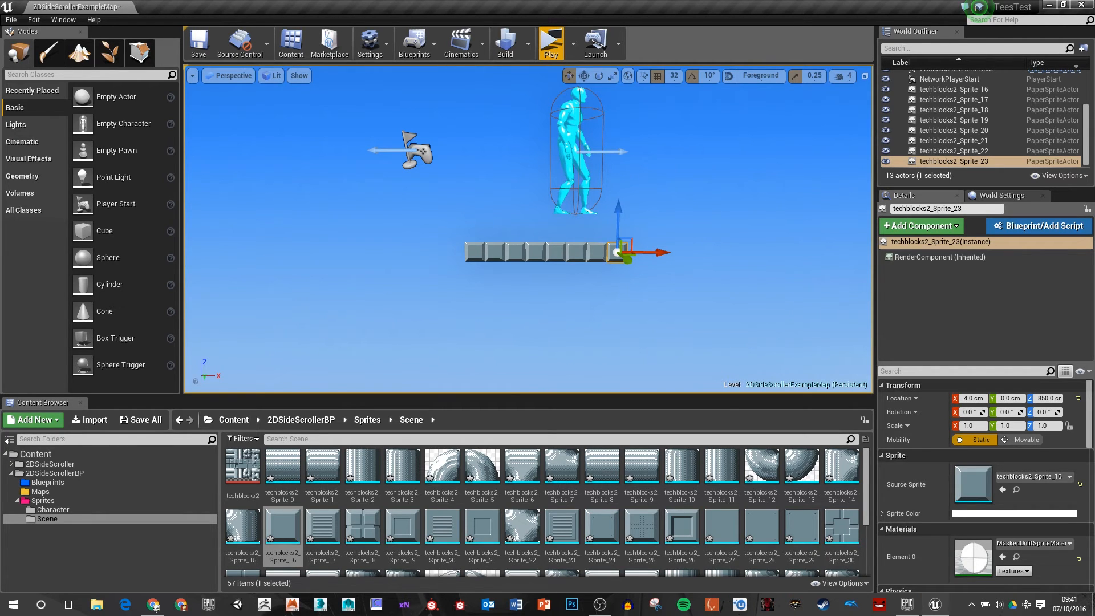
# Step: Create a flipbook named Idle_Flip from the standing Mega Man sprite in the Sprites/Character folder and open it for editing
pyautogui.scroll(-3, 476, 358)
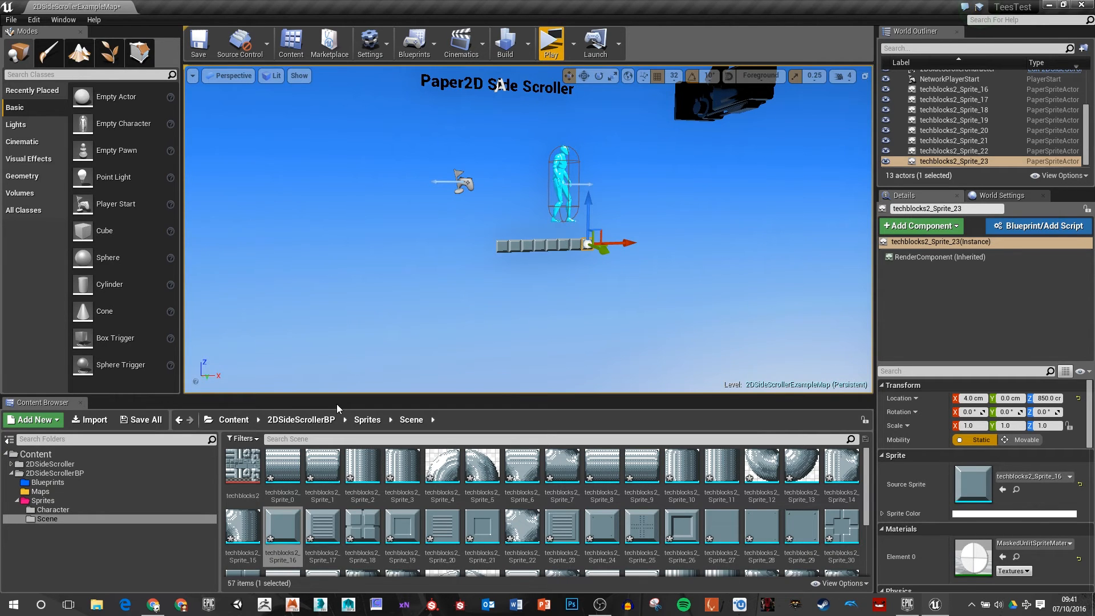
pyautogui.scroll(3, 481, 234)
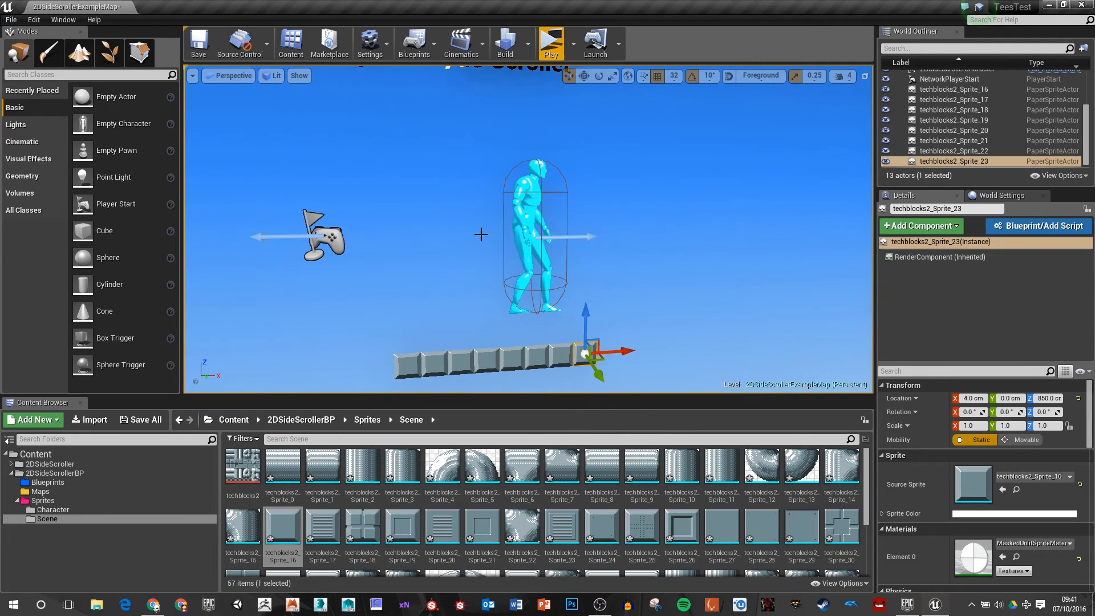
pyautogui.doubleClick(95, 500)
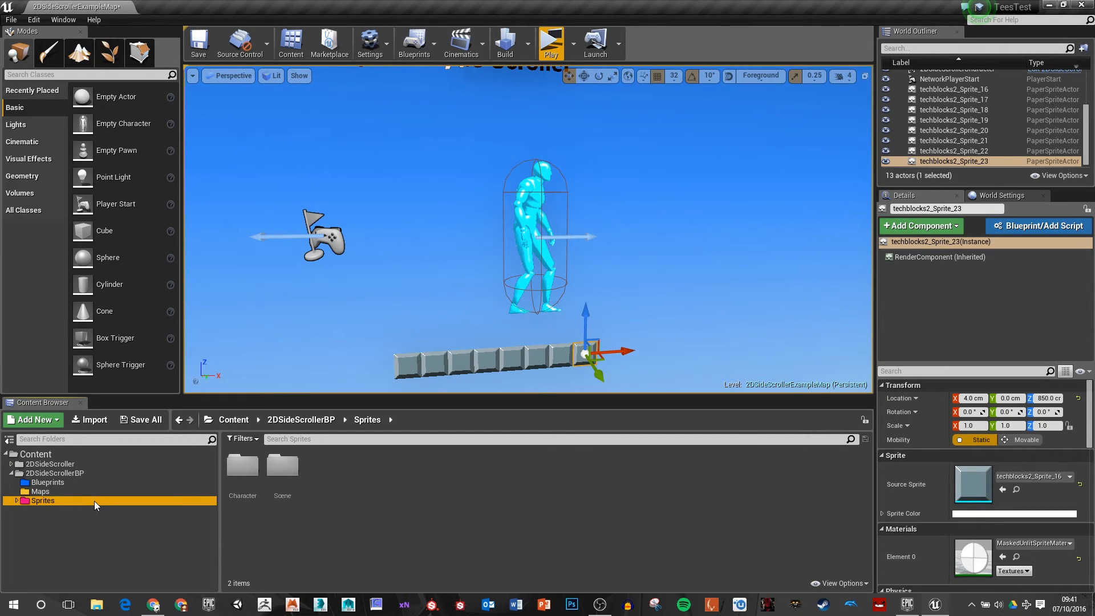
pyautogui.doubleClick(243, 464)
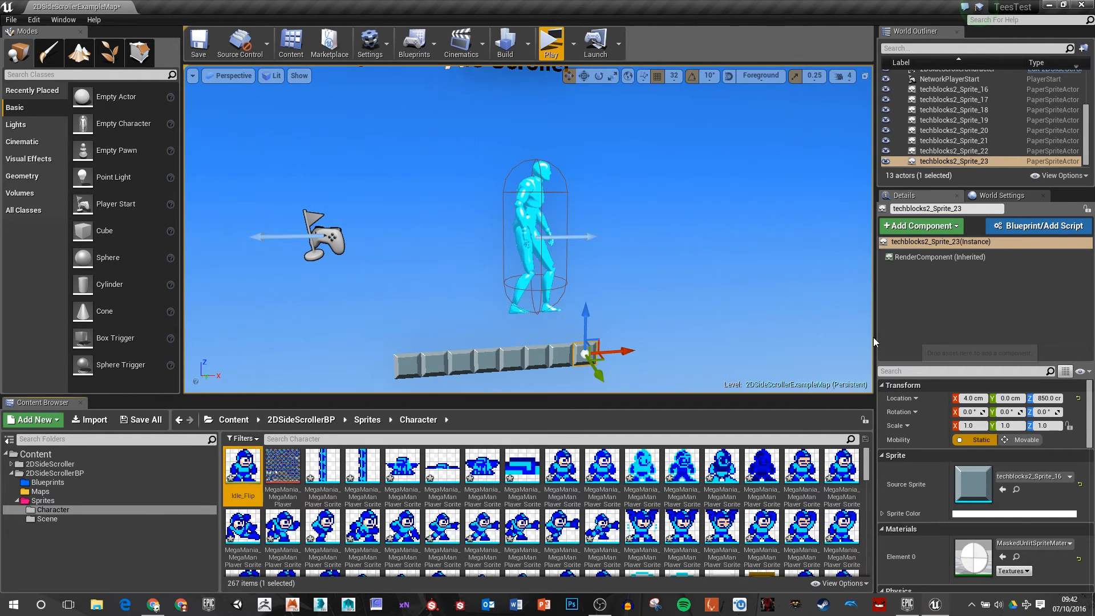
pyautogui.doubleClick(249, 476)
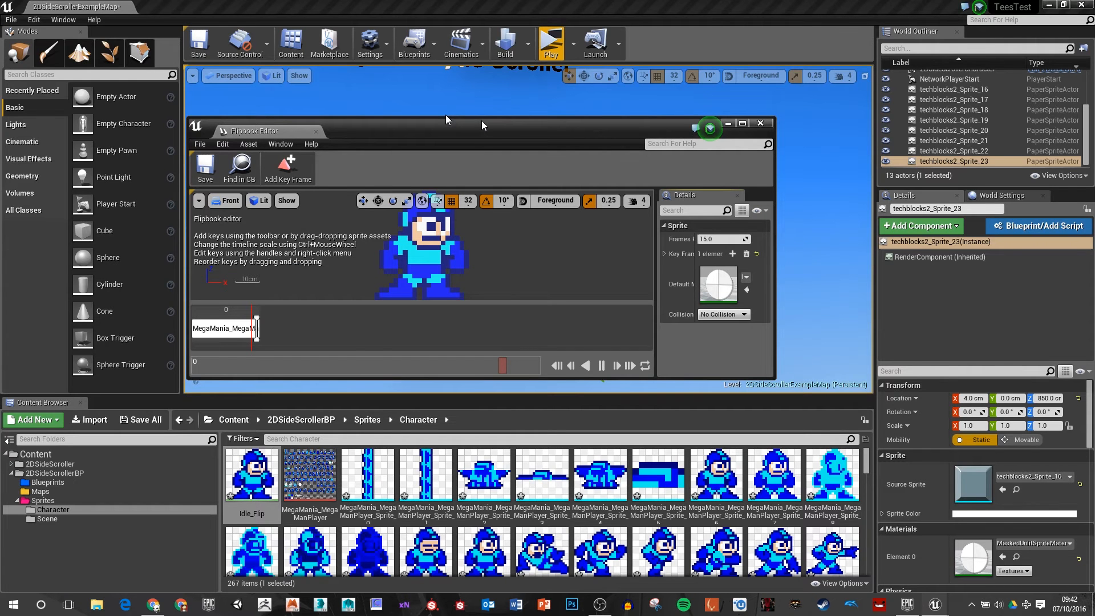
pyautogui.moveTo(482, 125); pyautogui.dragTo(396, 101)
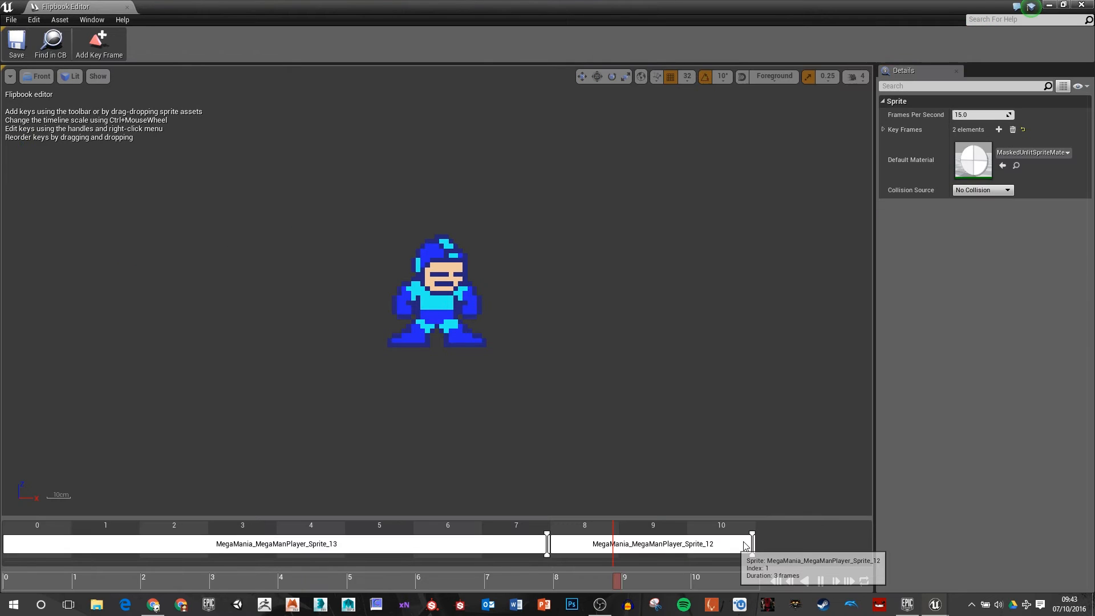
# Step: Add MegaMania_MegaManPlayer_Sprite_12 as the idle flipbook's second key frame for 4 frames and lengthen the Sprite_13 key frame to about 13 frames
pyautogui.moveTo(751, 546); pyautogui.dragTo(765, 553)
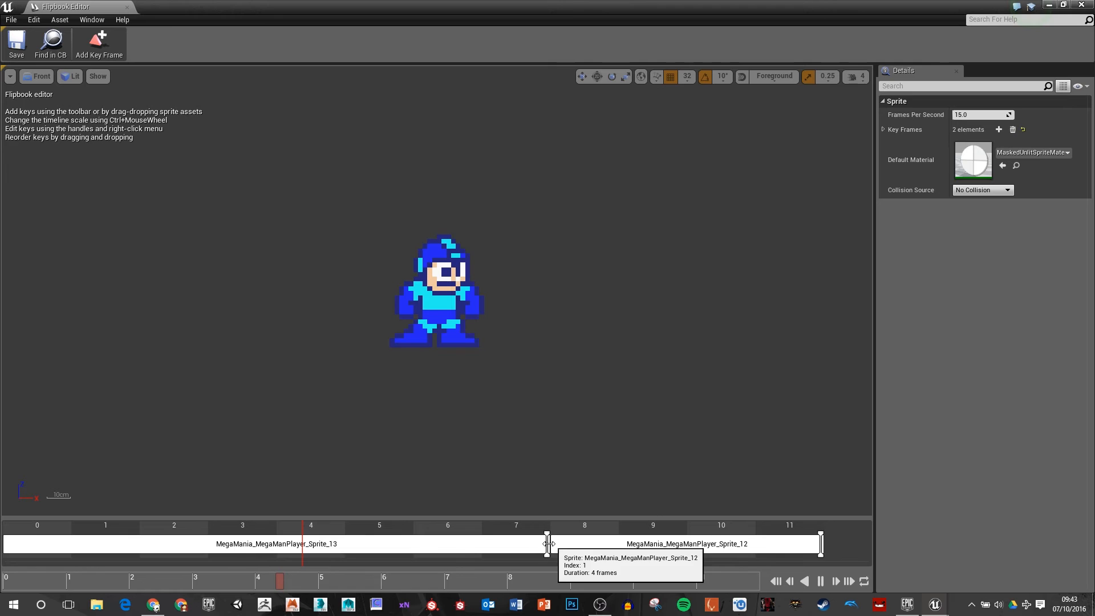
pyautogui.moveTo(547, 544); pyautogui.dragTo(597, 455)
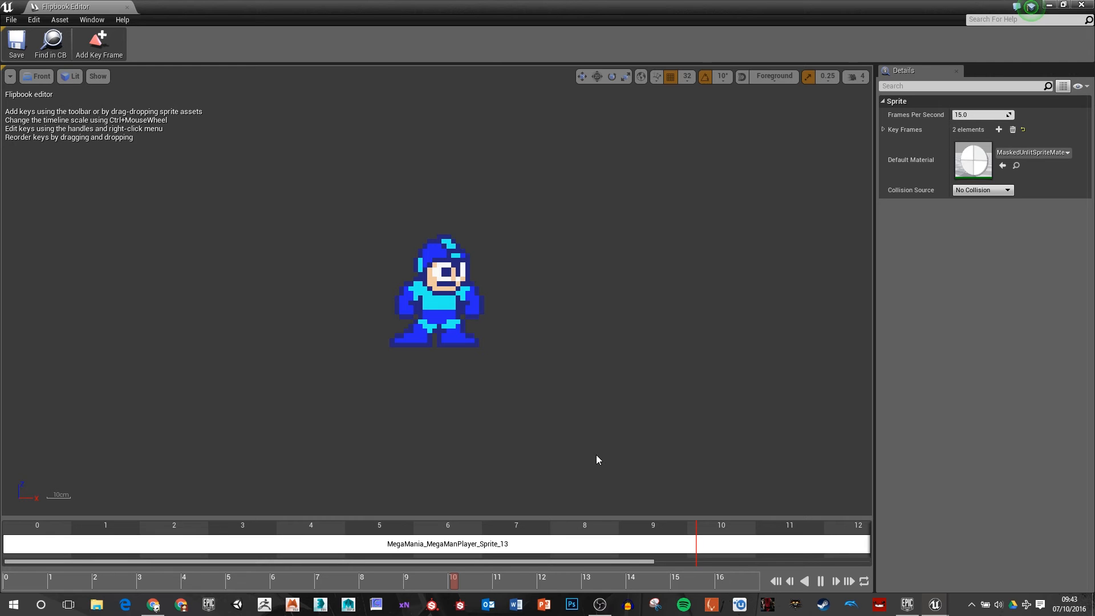
pyautogui.moveTo(451, 561); pyautogui.dragTo(665, 562)
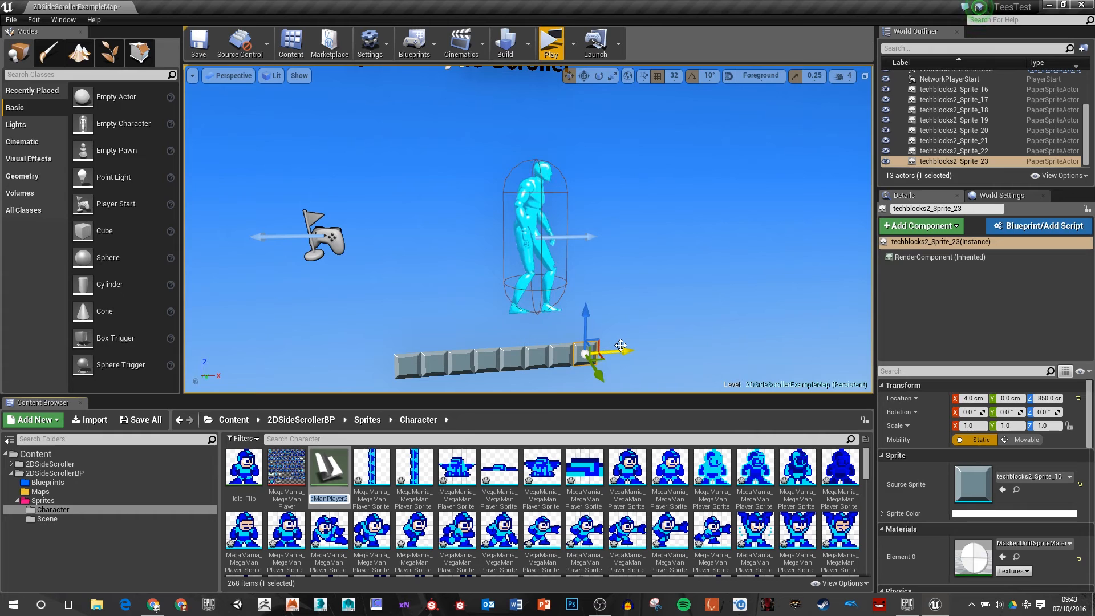
# Step: Create a flipbook named Run_Flip with MegaMania_MegaManPlayer sprites 15, 16, 17 and 16 as its key frames
pyautogui.write('Run')
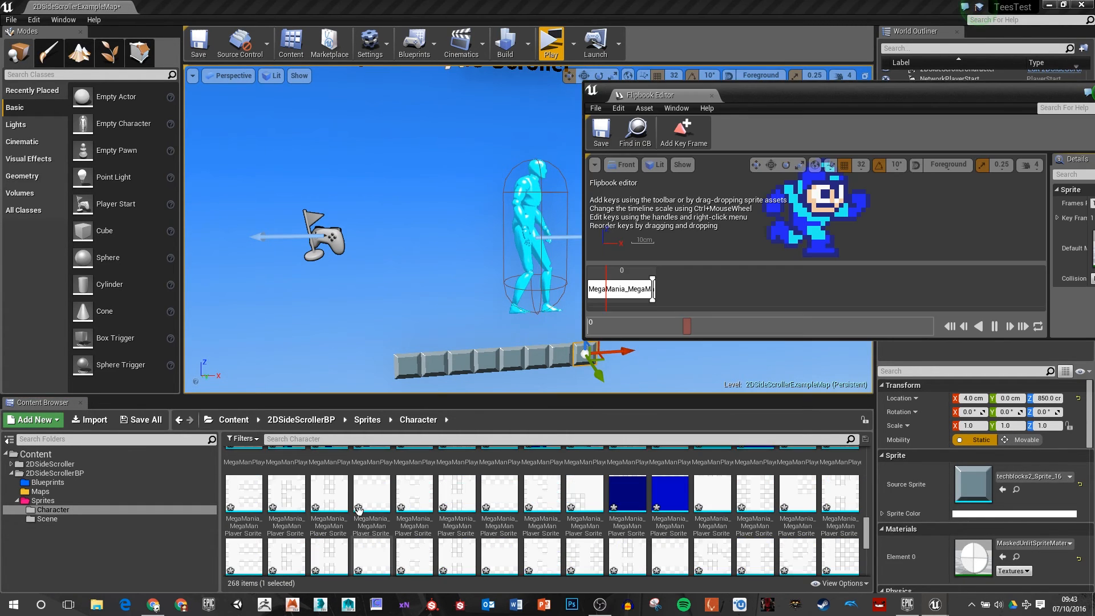
pyautogui.scroll(6, 366, 505)
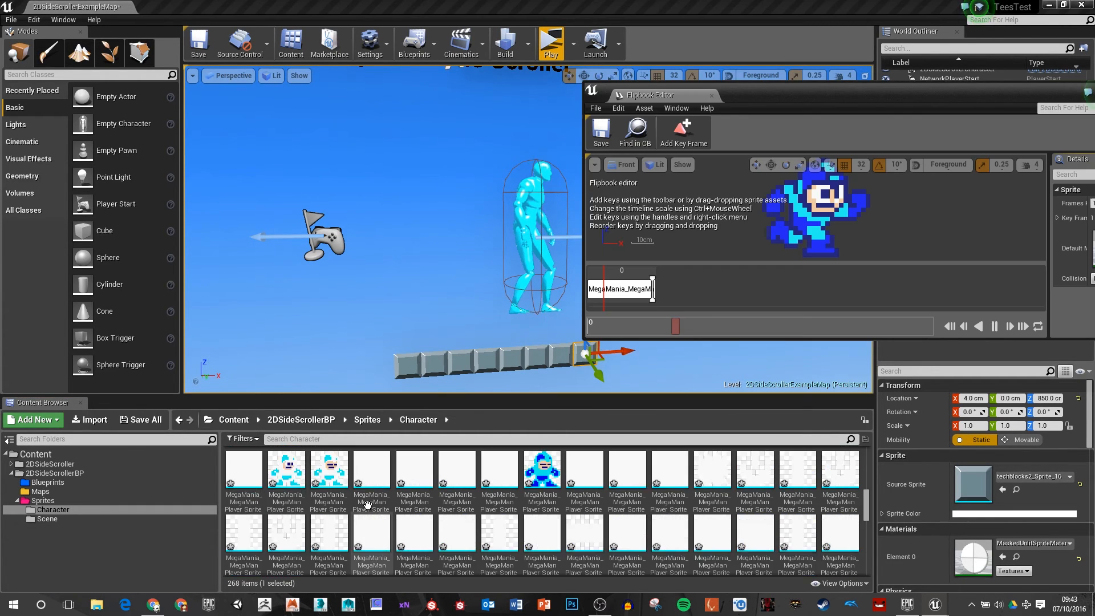
pyautogui.scroll(4, 366, 505)
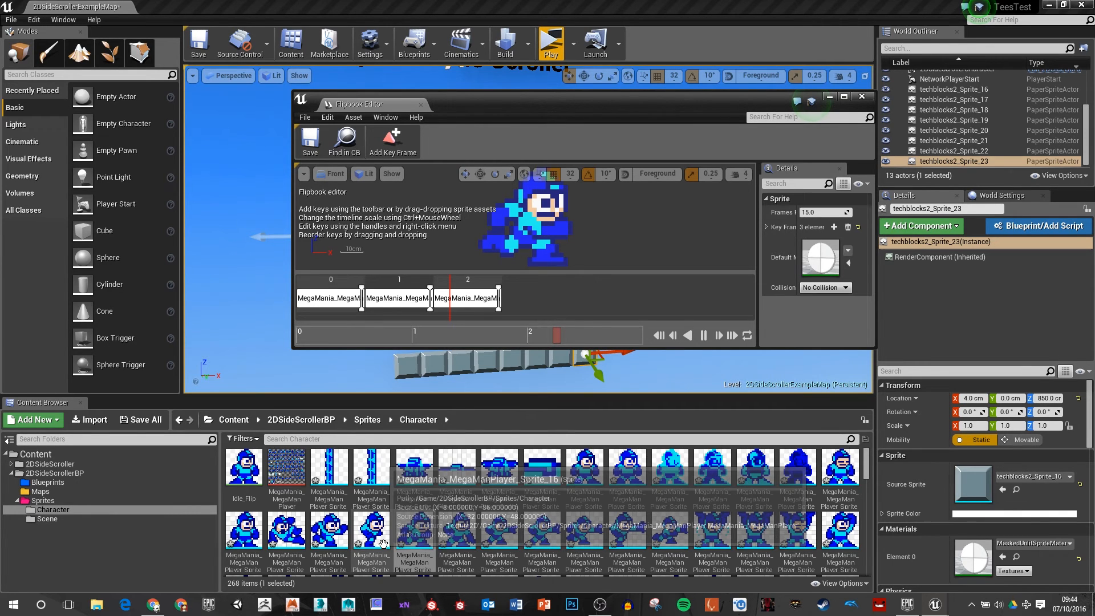
pyautogui.moveTo(383, 543); pyautogui.dragTo(534, 299)
# Step: Set each of the four key frames in the run flipbook to last 2 frames, and close the flipbook
pyautogui.click(844, 96)
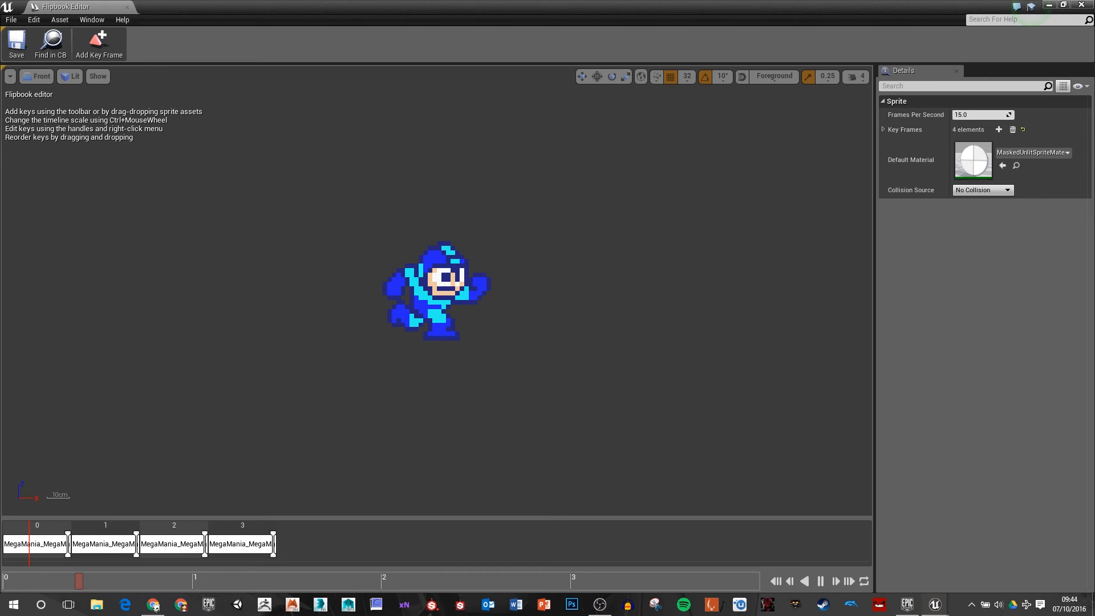
pyautogui.keyDown('ctrl'); pyautogui.scroll(3, 141, 568); pyautogui.keyUp('ctrl')
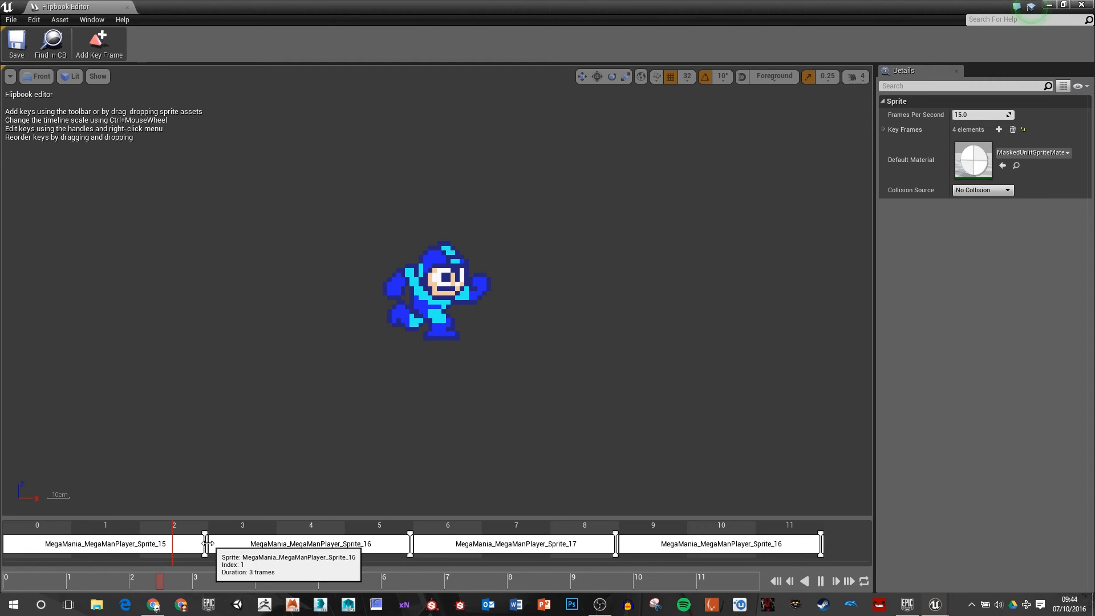
pyautogui.moveTo(205, 543); pyautogui.dragTo(137, 543)
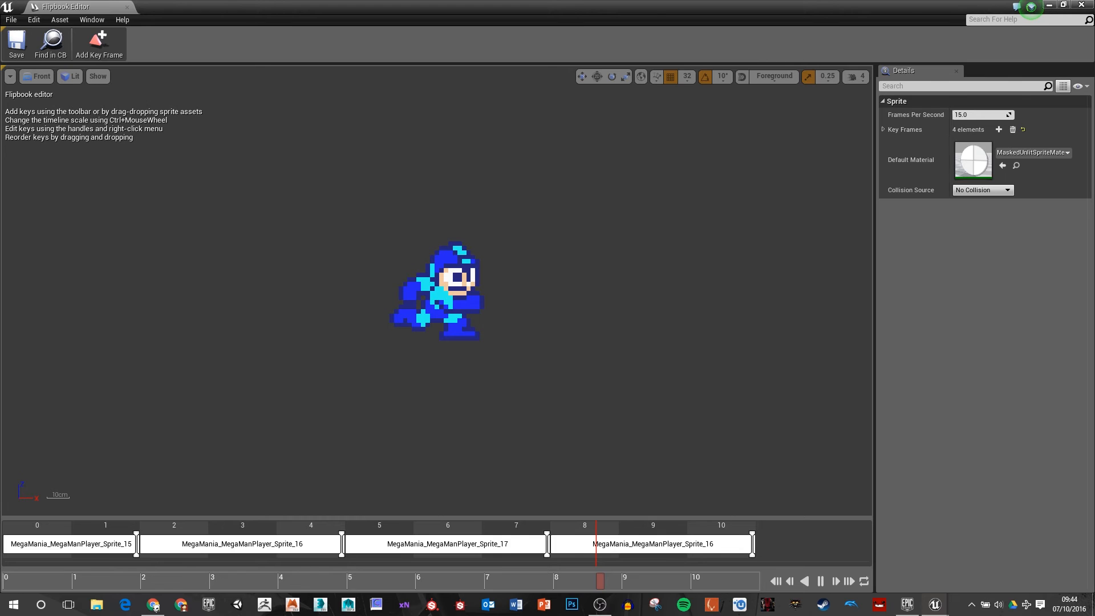
pyautogui.moveTo(341, 543); pyautogui.dragTo(273, 544)
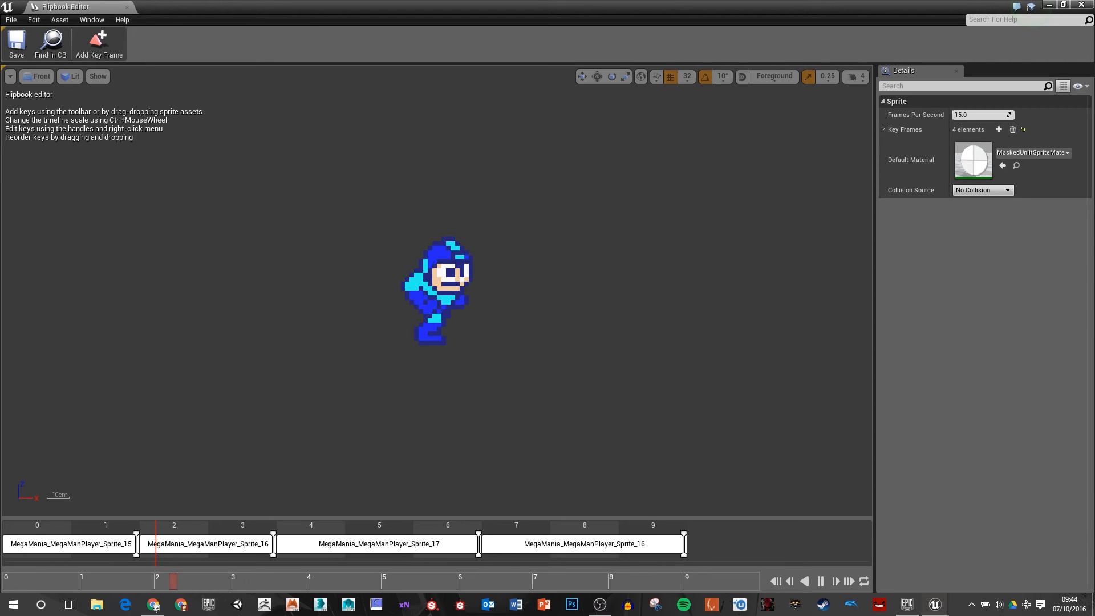
pyautogui.moveTo(479, 544); pyautogui.dragTo(410, 544)
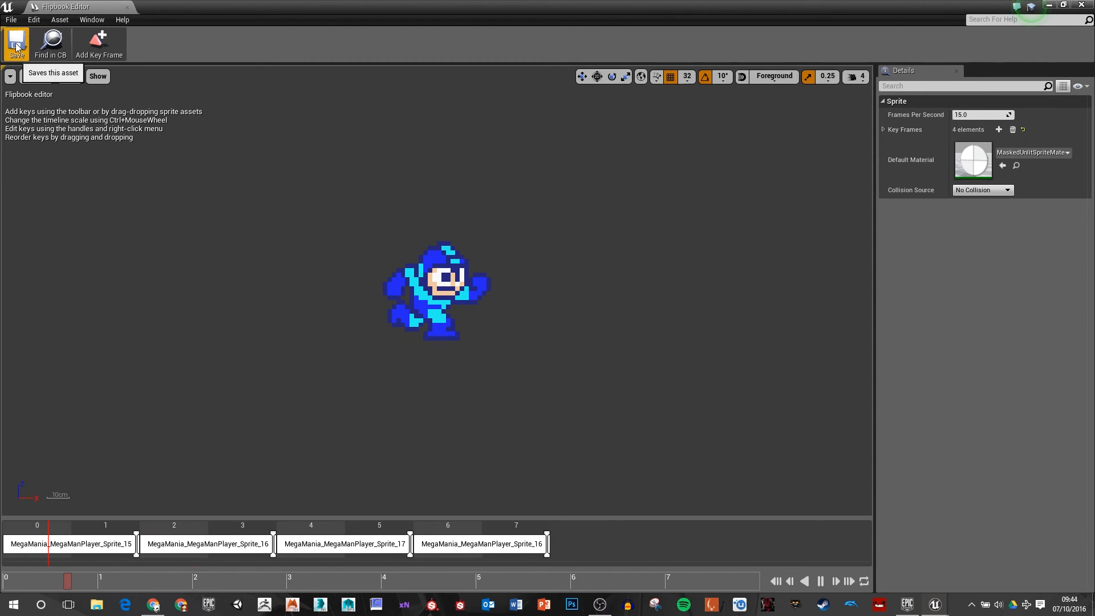
pyautogui.click(127, 7)
# Step: Search the Sprites/Character folder for "flip" to locate the idle and run flipbooks, and clear the search
pyautogui.scroll(-9, 713, 537)
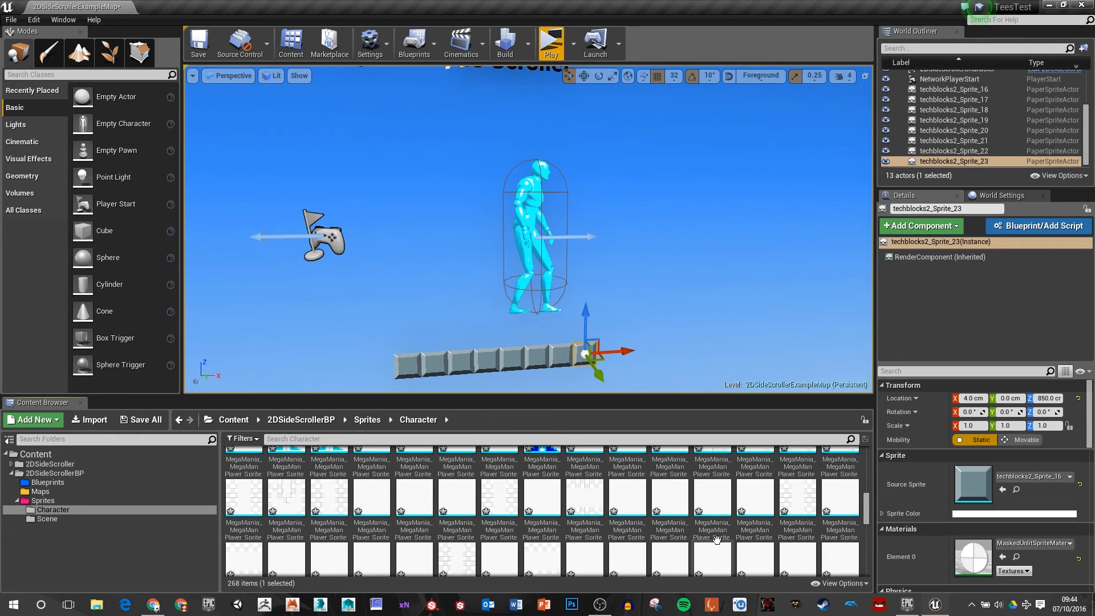
pyautogui.scroll(1, 713, 537)
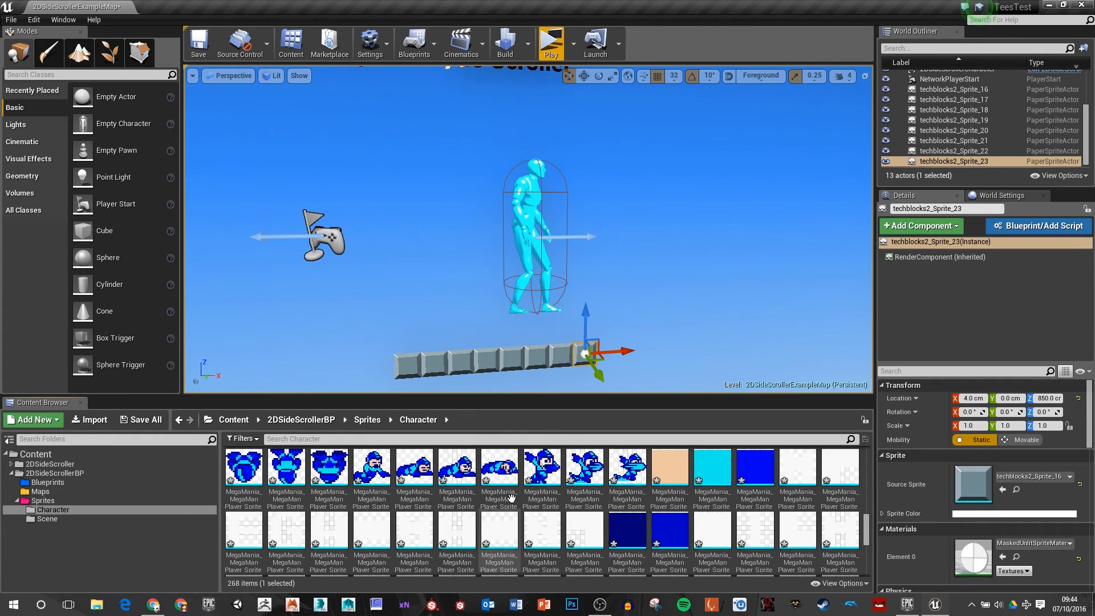
pyautogui.scroll(1, 511, 498)
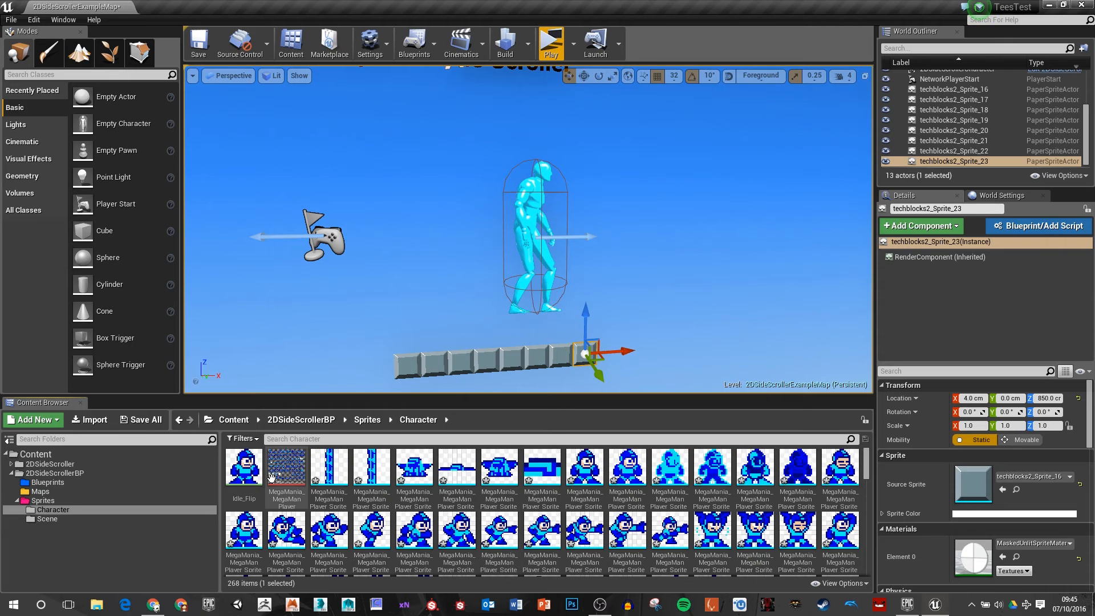
pyautogui.click(65, 499)
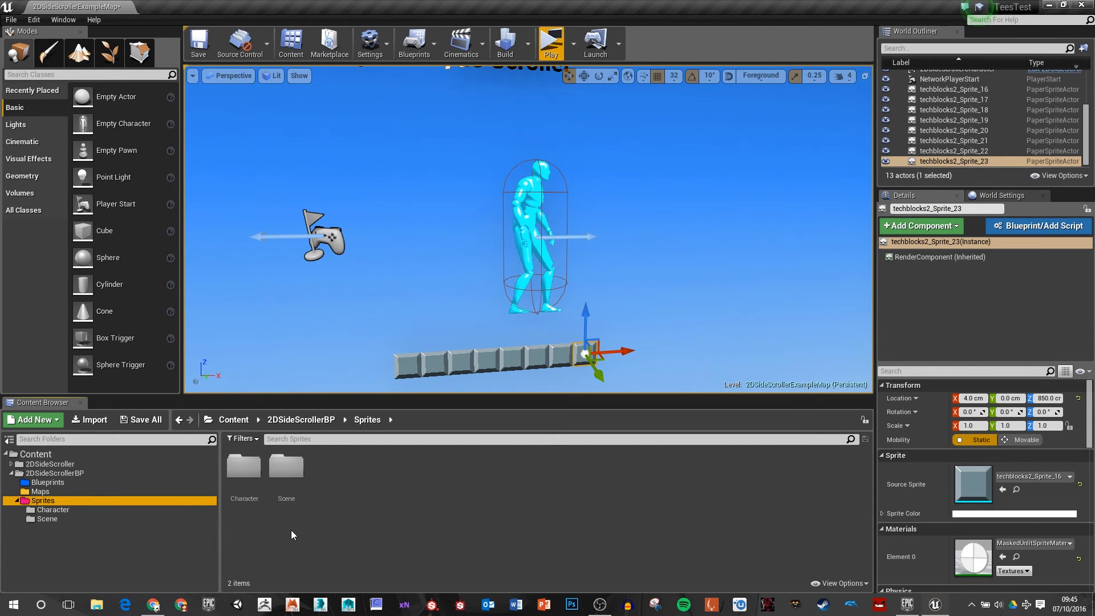
pyautogui.doubleClick(244, 467)
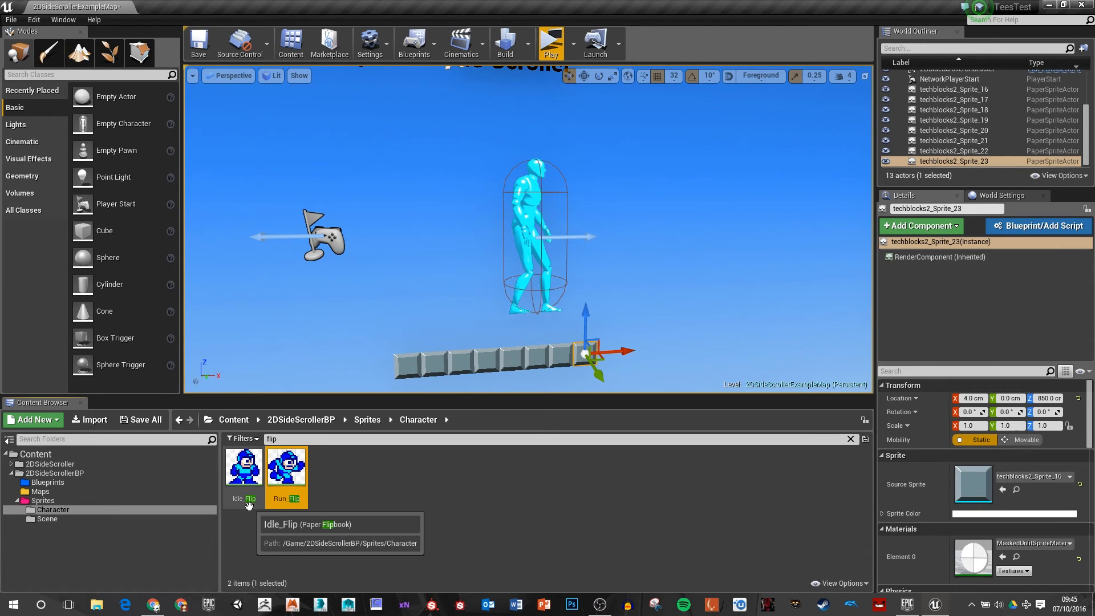
pyautogui.click(849, 439)
# Step: Open the 2DSideScrollerCharacter blueprint for editing from the project's Blueprints folder
pyautogui.click(523, 212)
pyautogui.rightClick(523, 212)
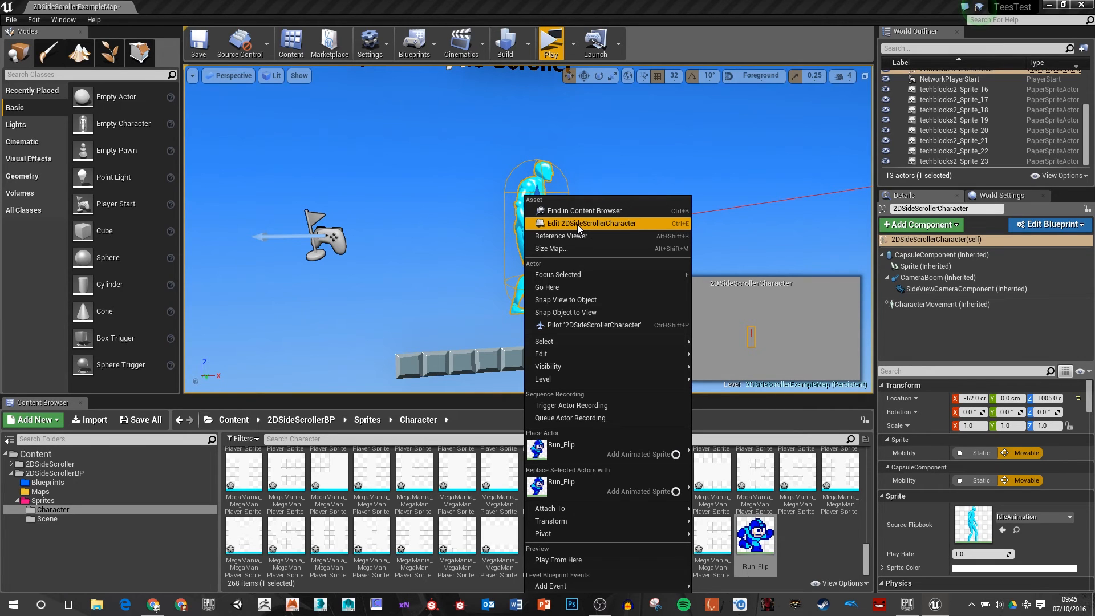
pyautogui.click(577, 223)
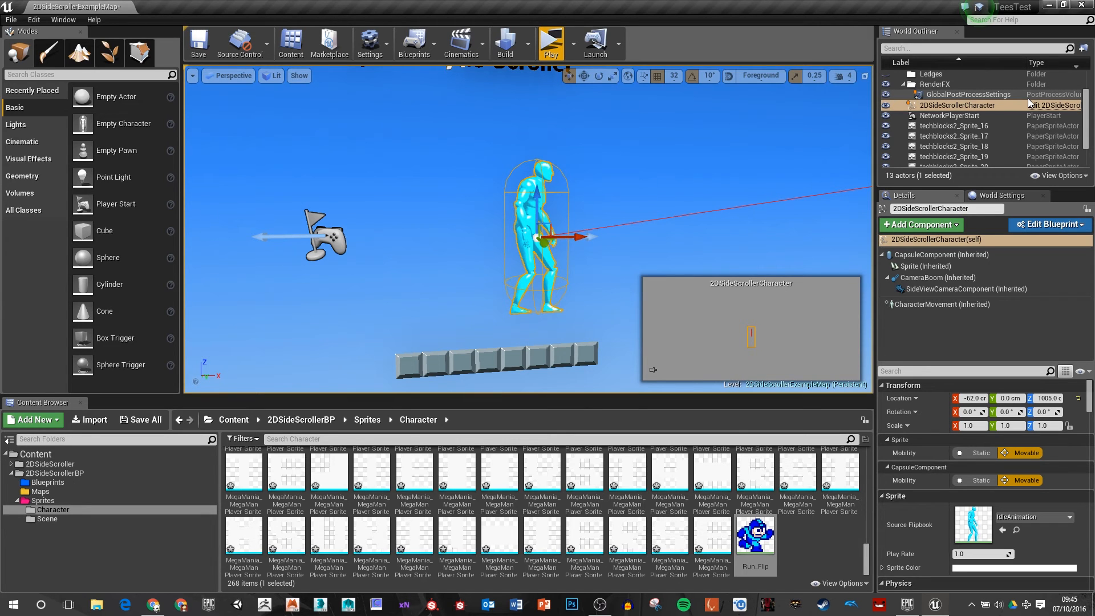
pyautogui.click(48, 482)
pyautogui.doubleClick(252, 473)
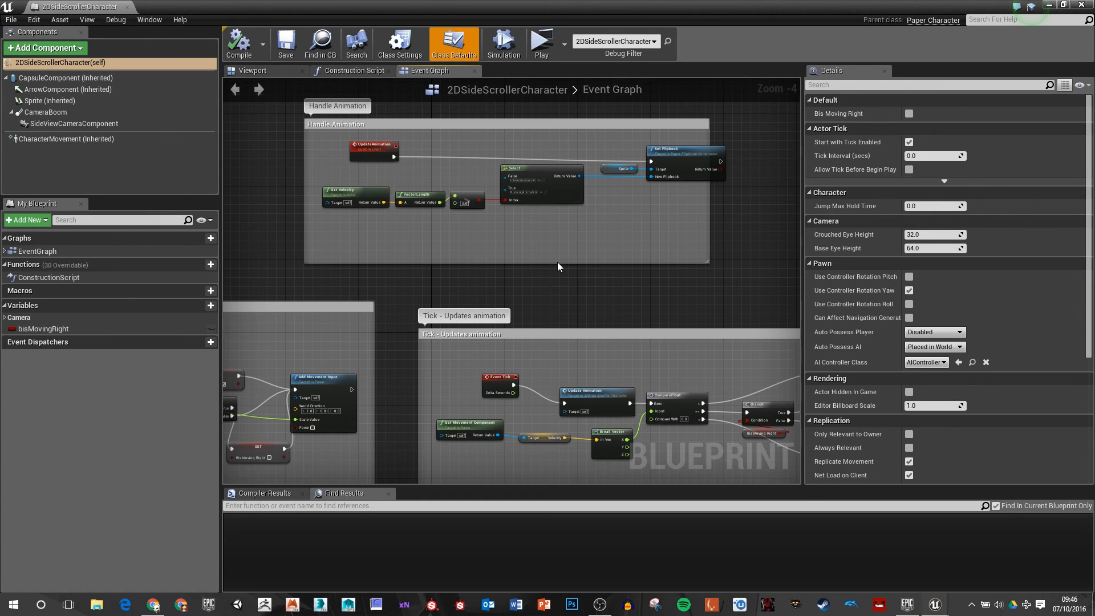
# Step: Examine the character blueprint's components in its viewport, the CharacterMovement settings, and the Handle Animation section of the Event Graph
pyautogui.click(252, 71)
pyautogui.press('f')
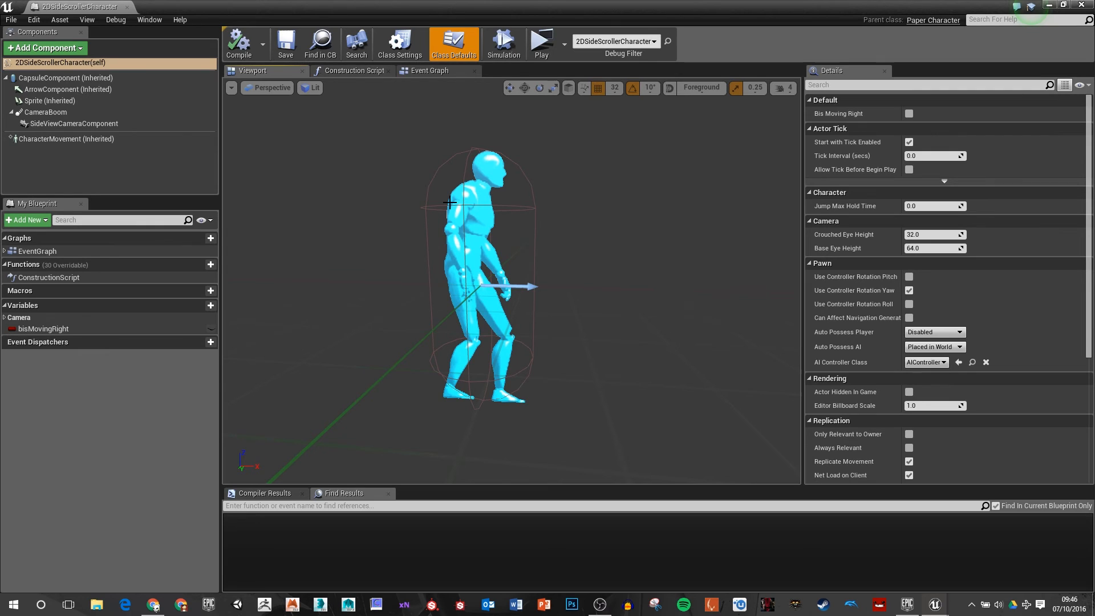
pyautogui.click(452, 288)
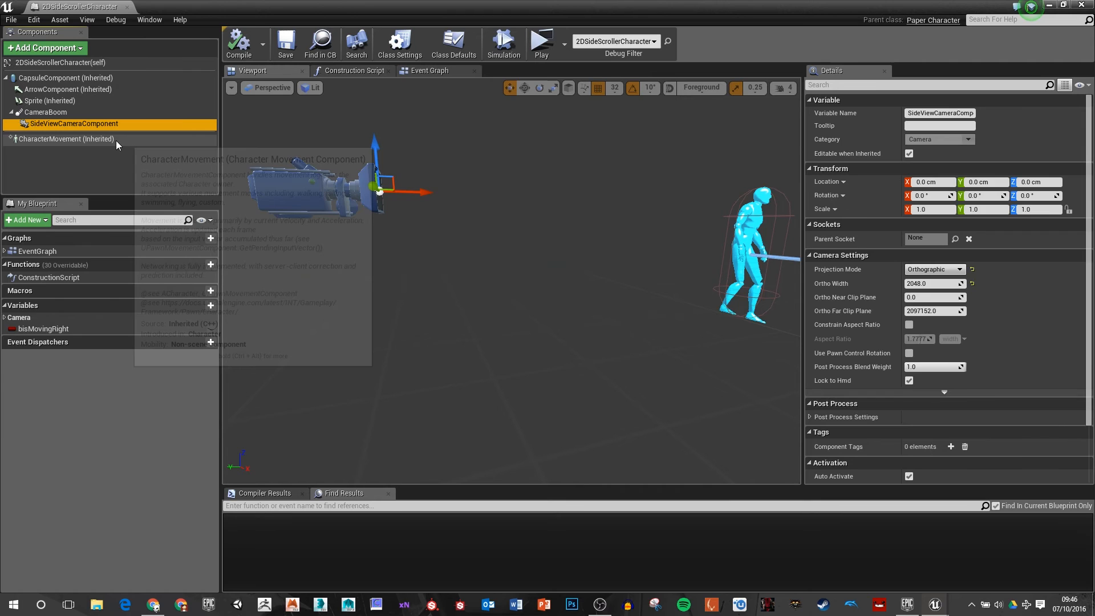
pyautogui.click(115, 141)
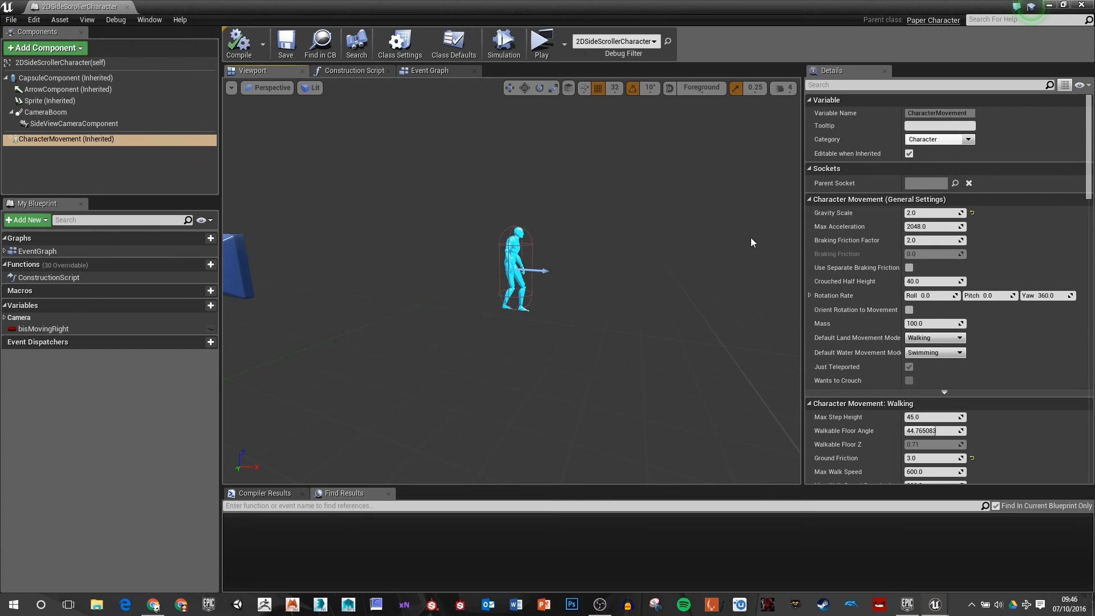
pyautogui.click(429, 71)
pyautogui.scroll(2, 497, 213)
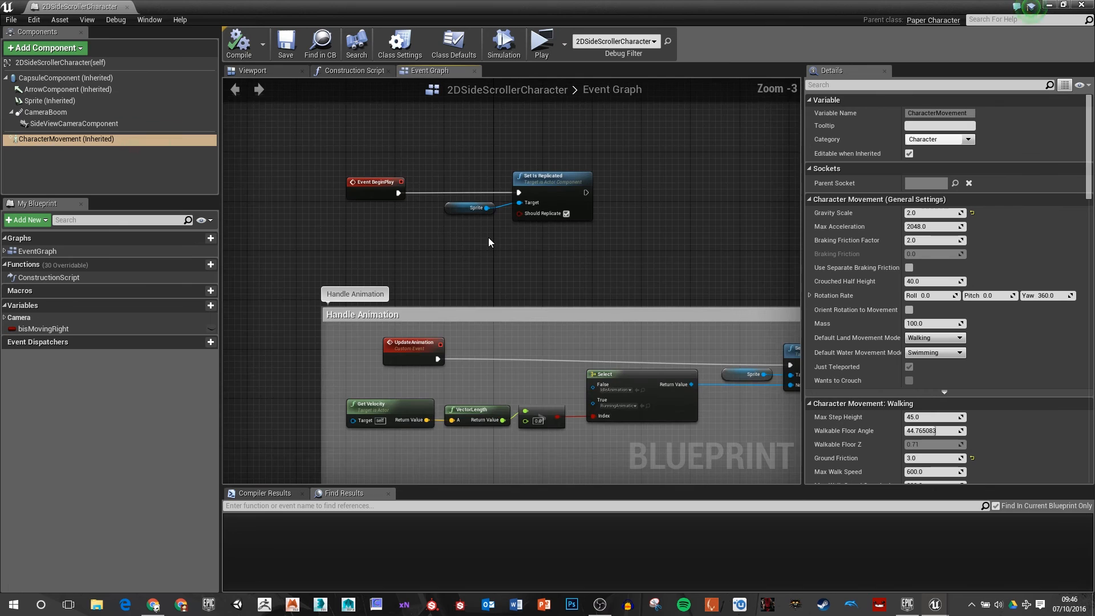
# Step: Widen the Handle Animation comment box in the Event Graph so that it encloses the whole Set Flipbook node
pyautogui.scroll(2, 485, 244)
pyautogui.moveTo(515, 282); pyautogui.dragTo(564, 91, button='right')
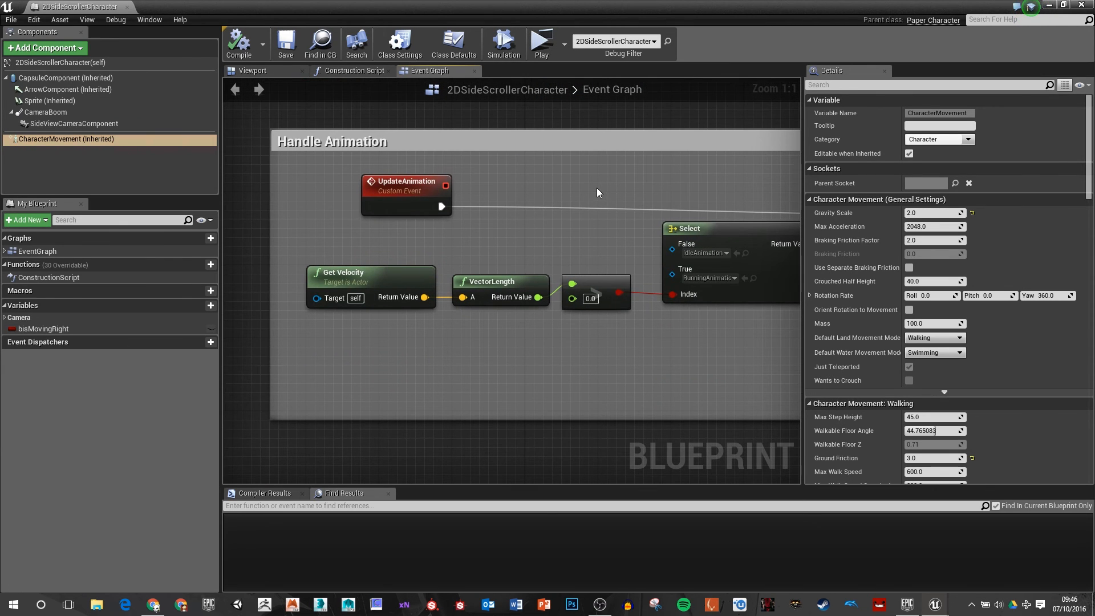
pyautogui.moveTo(585, 193); pyautogui.dragTo(546, 190, button='right')
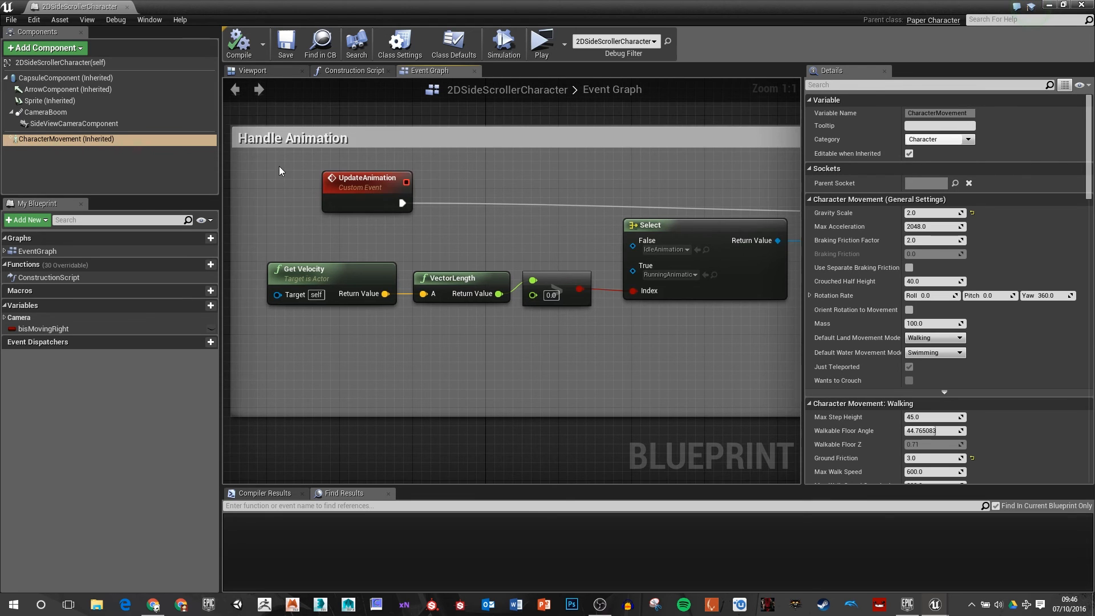
pyautogui.scroll(-4, 555, 176)
pyautogui.moveTo(675, 239); pyautogui.dragTo(646, 241, button='right')
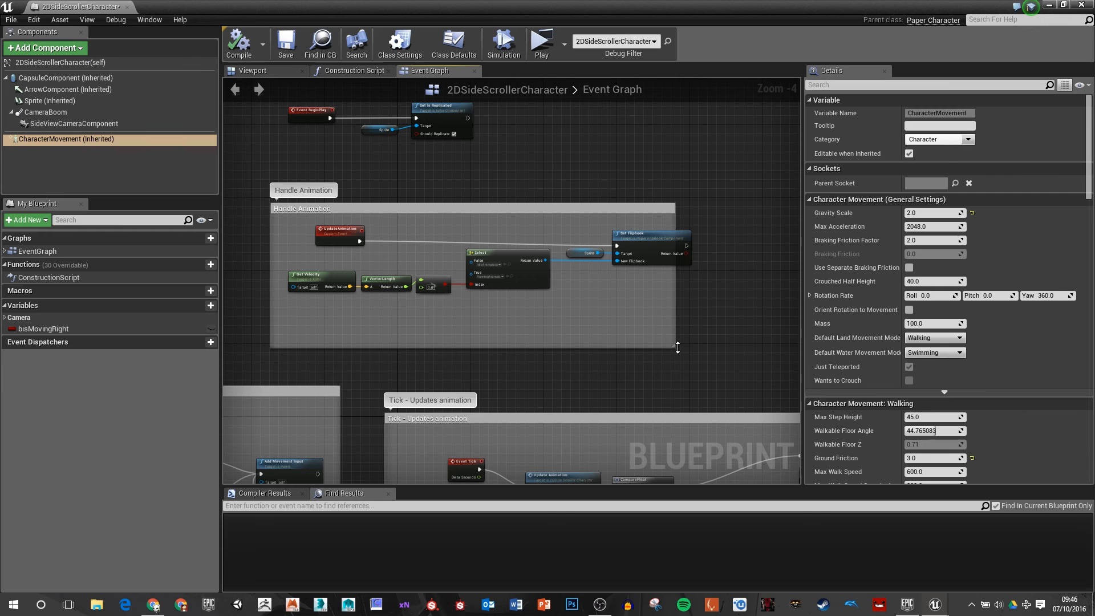
pyautogui.moveTo(675, 342); pyautogui.dragTo(710, 341)
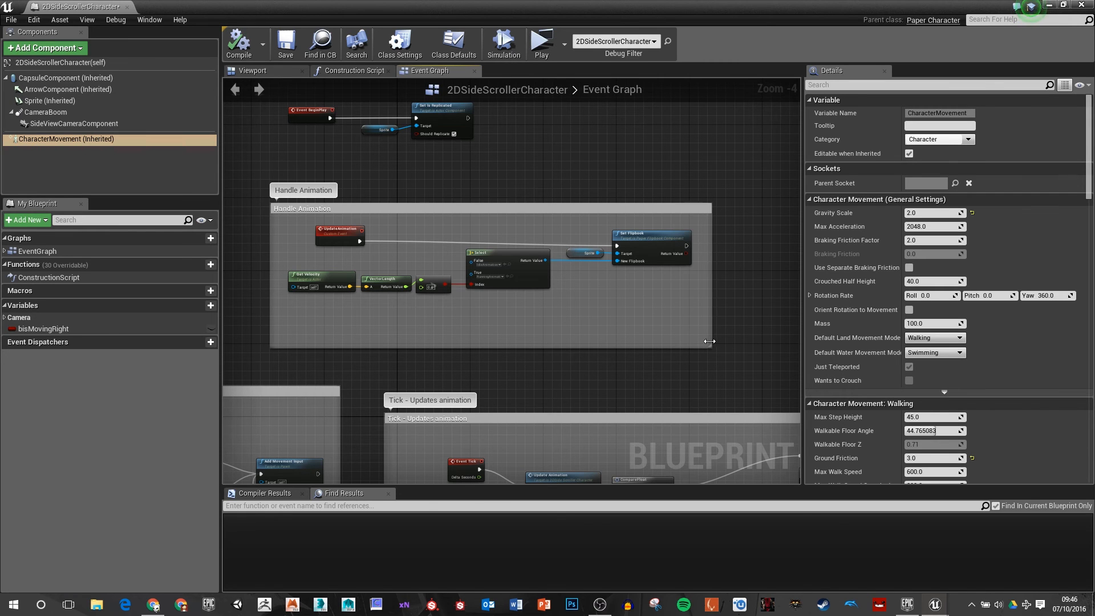
pyautogui.scroll(4, 371, 296)
# Step: Tidy the Handle Animation section by moving the UpdateAnimation event slightly down and left and raising the Sprite node next to Set Flipbook
pyautogui.moveTo(388, 223); pyautogui.dragTo(436, 229, button='right')
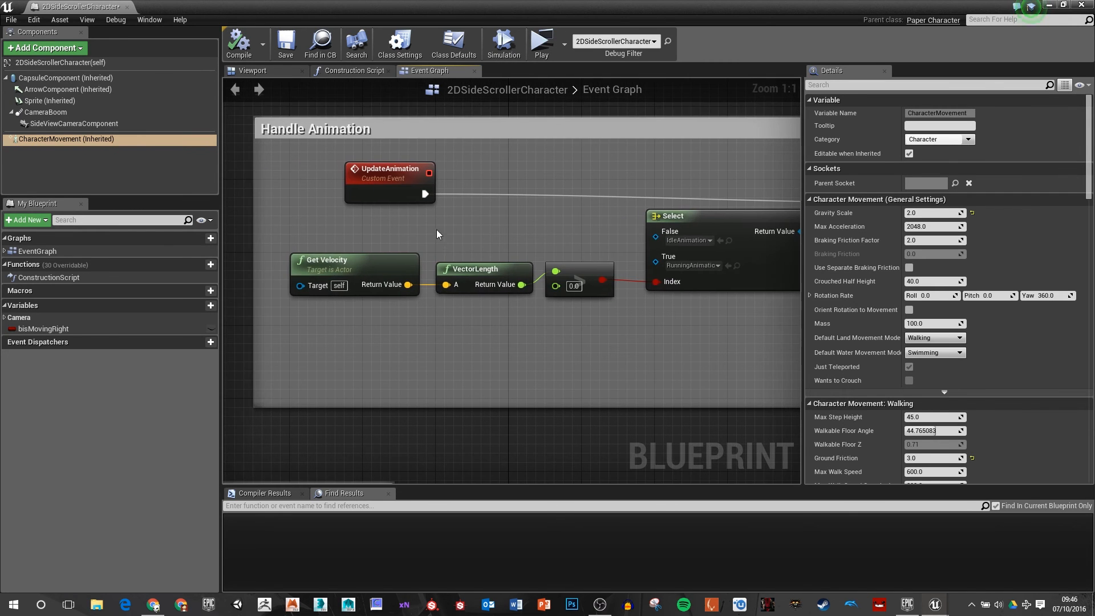
pyautogui.moveTo(388, 176); pyautogui.dragTo(371, 193)
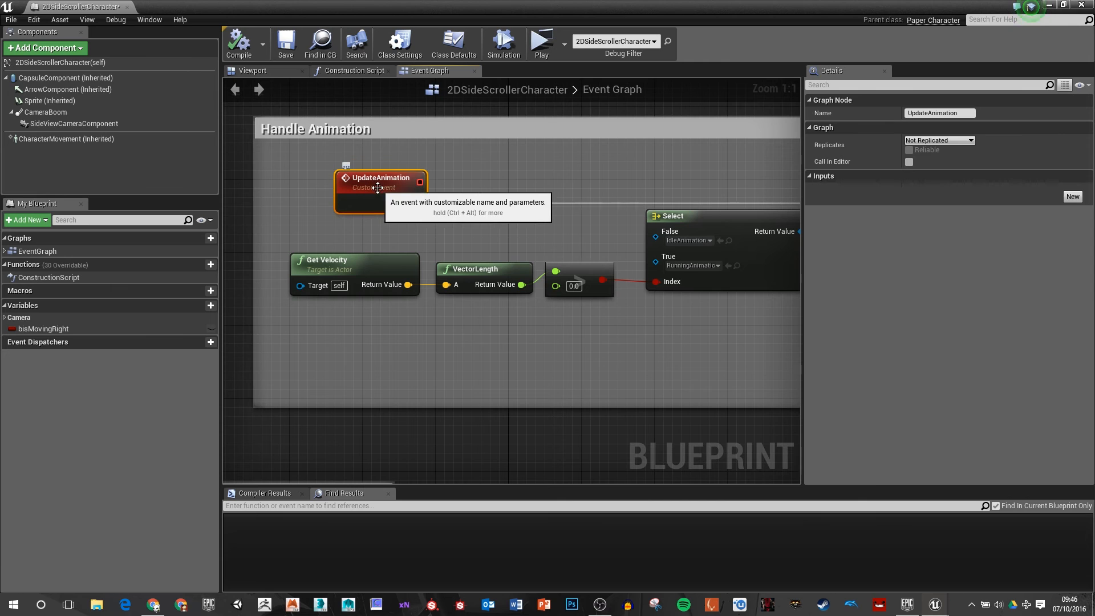
pyautogui.moveTo(551, 177); pyautogui.dragTo(291, 177, button='right')
pyautogui.moveTo(510, 161); pyautogui.dragTo(396, 156, button='right')
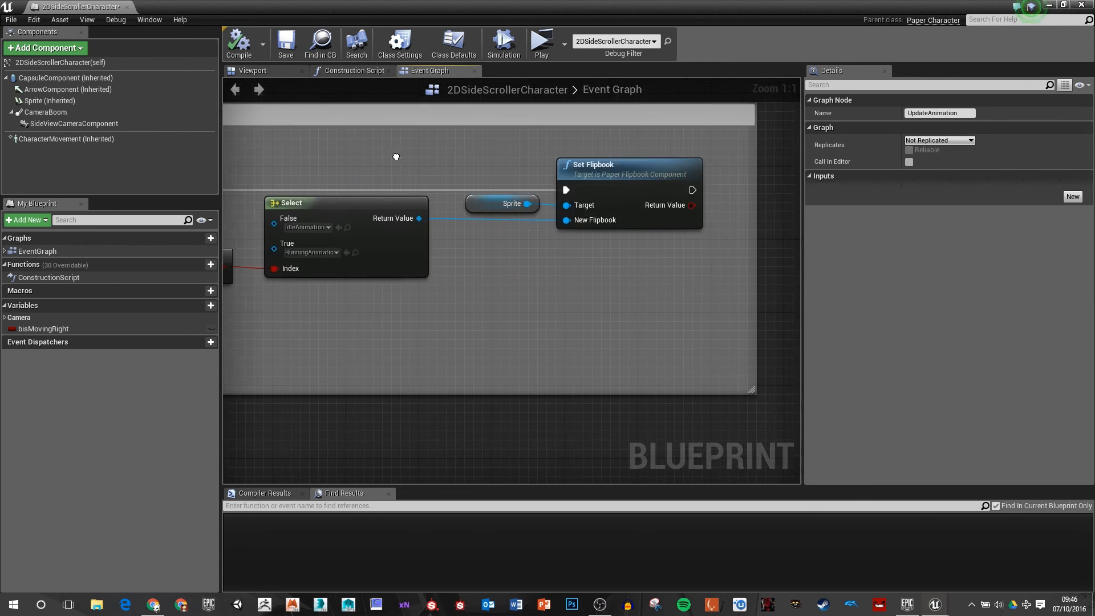
pyautogui.moveTo(474, 212); pyautogui.dragTo(462, 204)
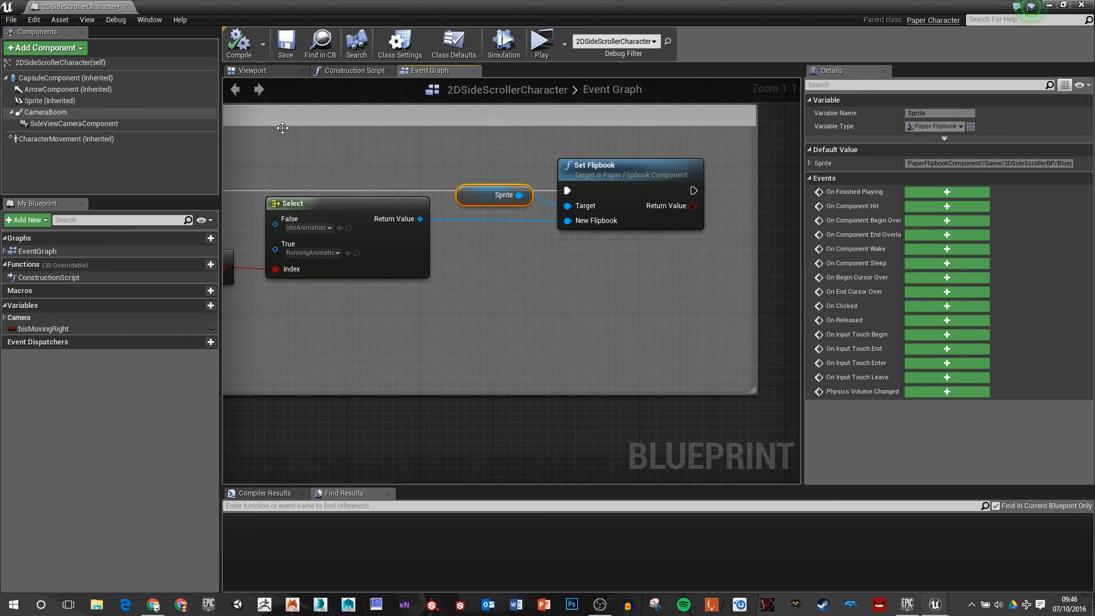
# Step: Examine how Get Velocity, VectorLength and the greater-than comparison drive the Select node that feeds Set Flipbook
pyautogui.moveTo(486, 259); pyautogui.dragTo(784, 225, button='right')
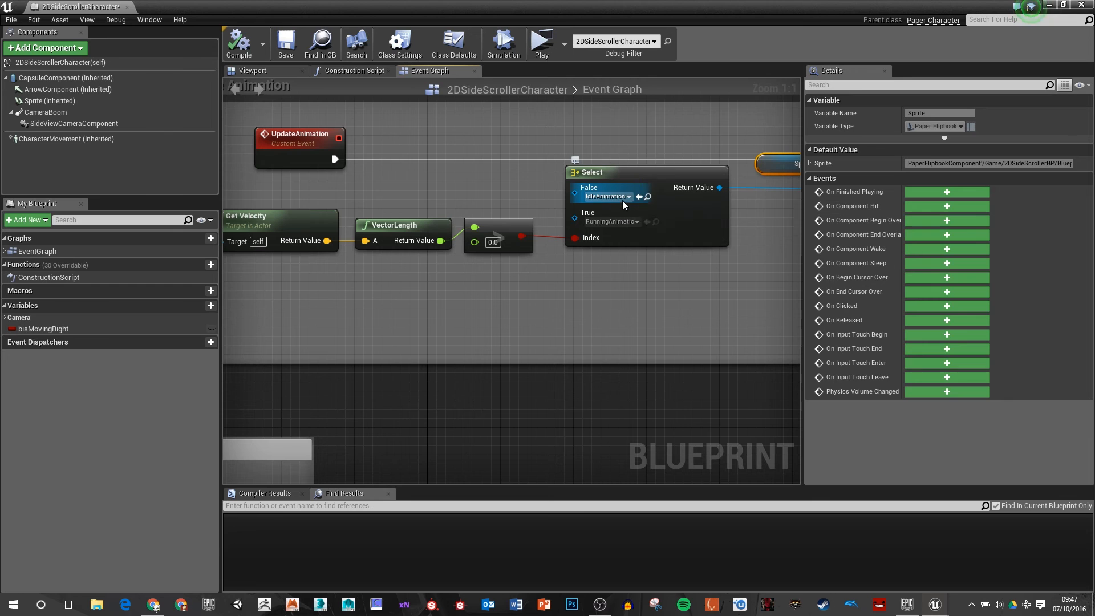
pyautogui.moveTo(489, 304); pyautogui.dragTo(590, 302, button='right')
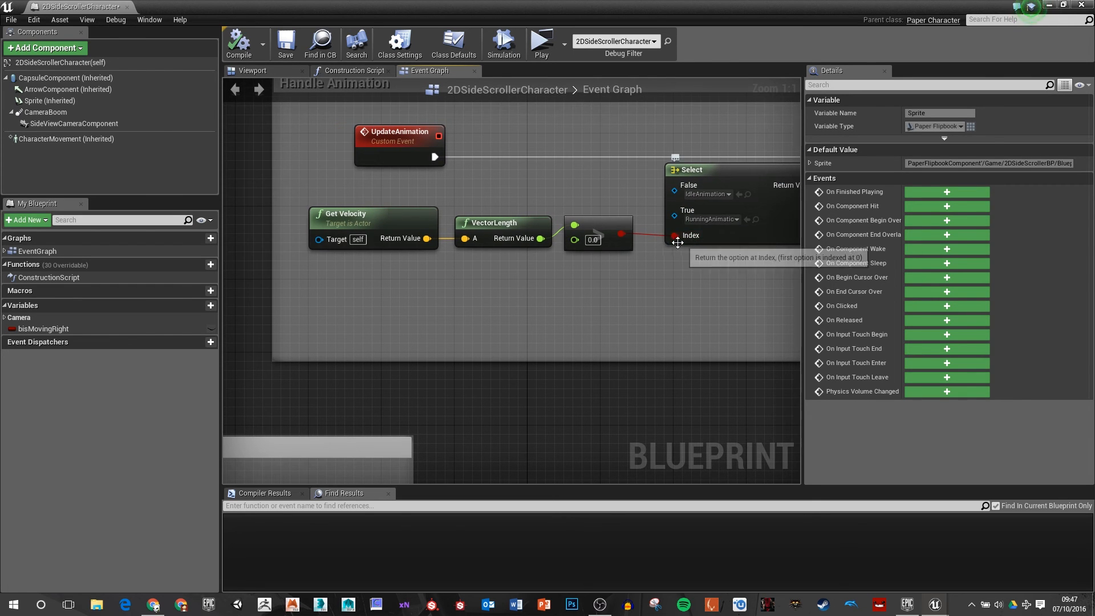
pyautogui.click(388, 224)
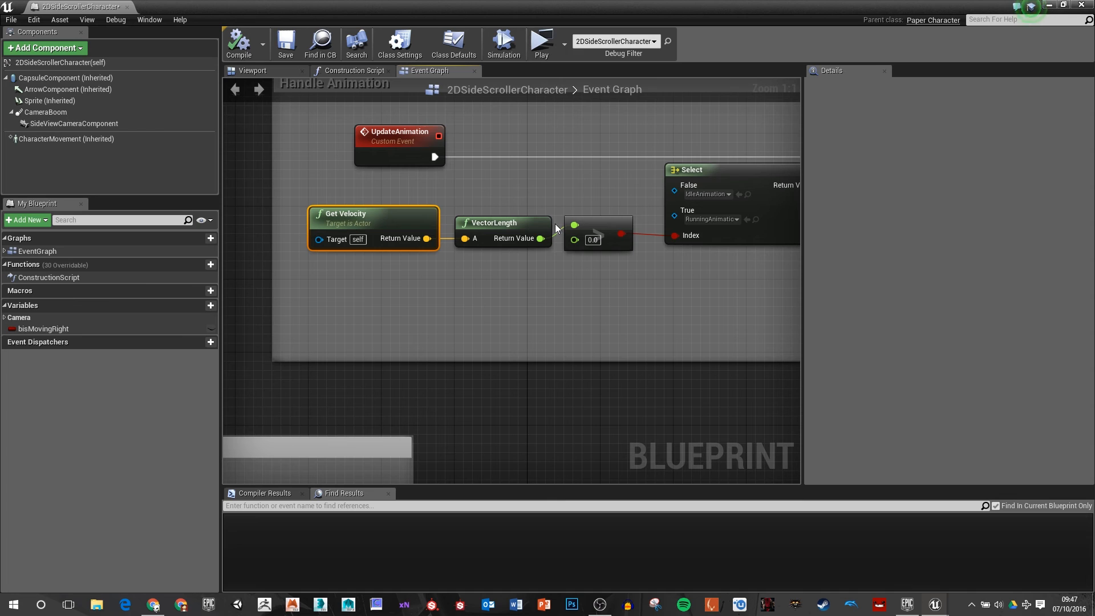
pyautogui.moveTo(746, 266); pyautogui.dragTo(395, 278, button='right')
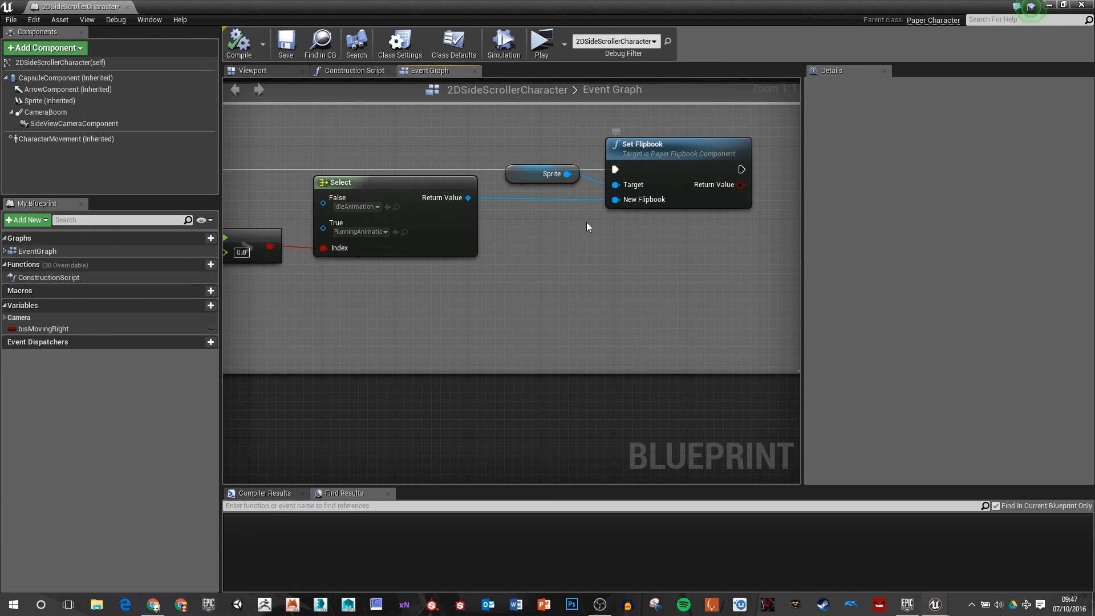
pyautogui.moveTo(497, 288); pyautogui.dragTo(802, 273, button='right')
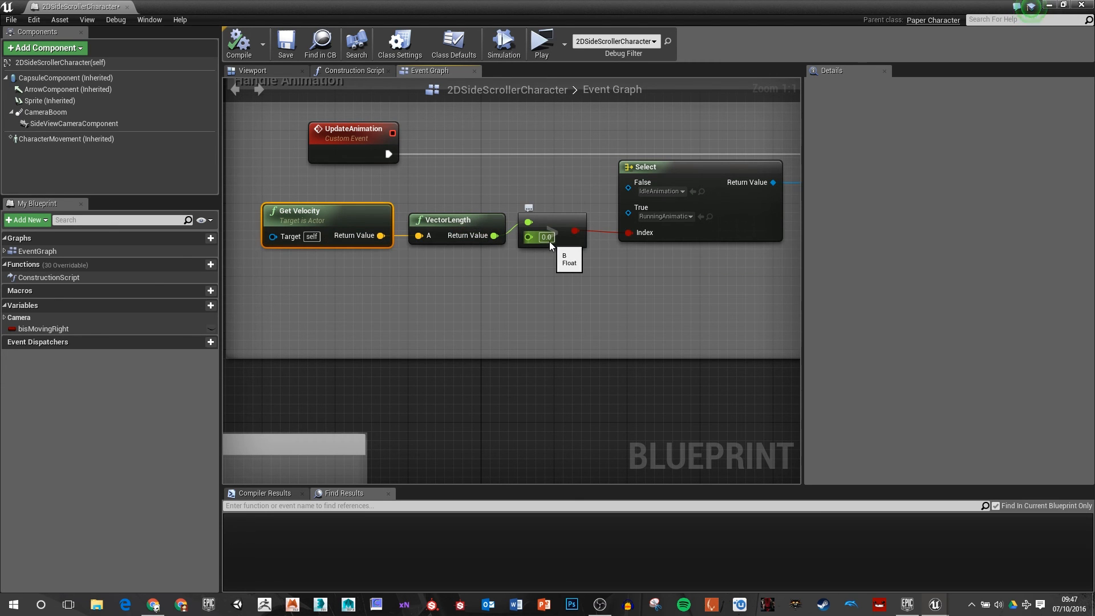
pyautogui.moveTo(577, 182); pyautogui.dragTo(505, 186, button='right')
pyautogui.moveTo(757, 216); pyautogui.dragTo(538, 242, button='right')
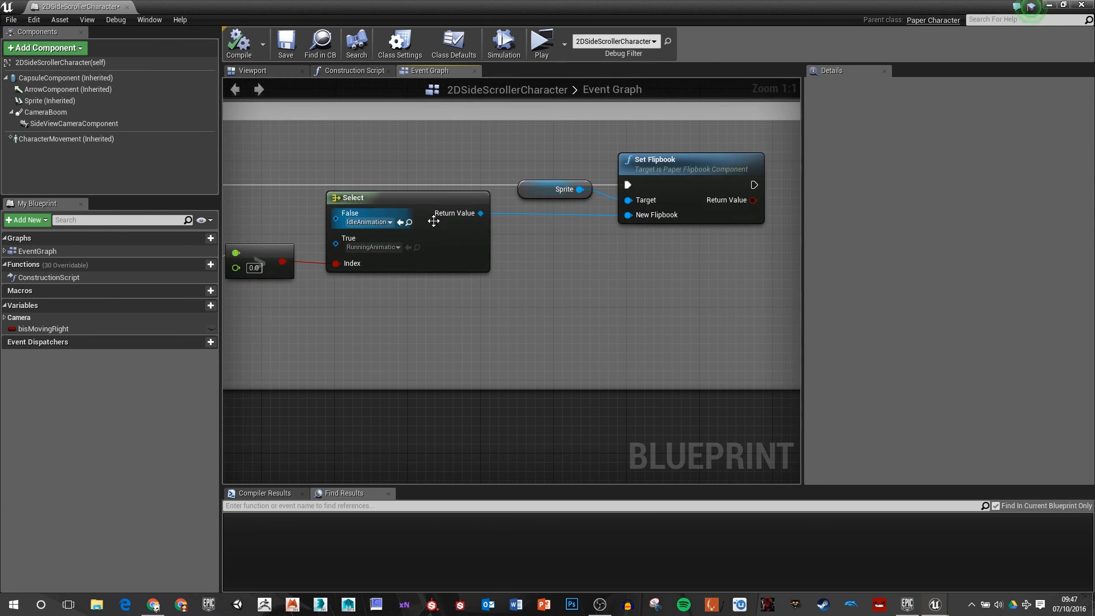
# Step: Assign Idle_Flip to the Select node's False option and Run_Flip to its True option, and compile and save the blueprint
pyautogui.moveTo(415, 328); pyautogui.dragTo(535, 309, button='right')
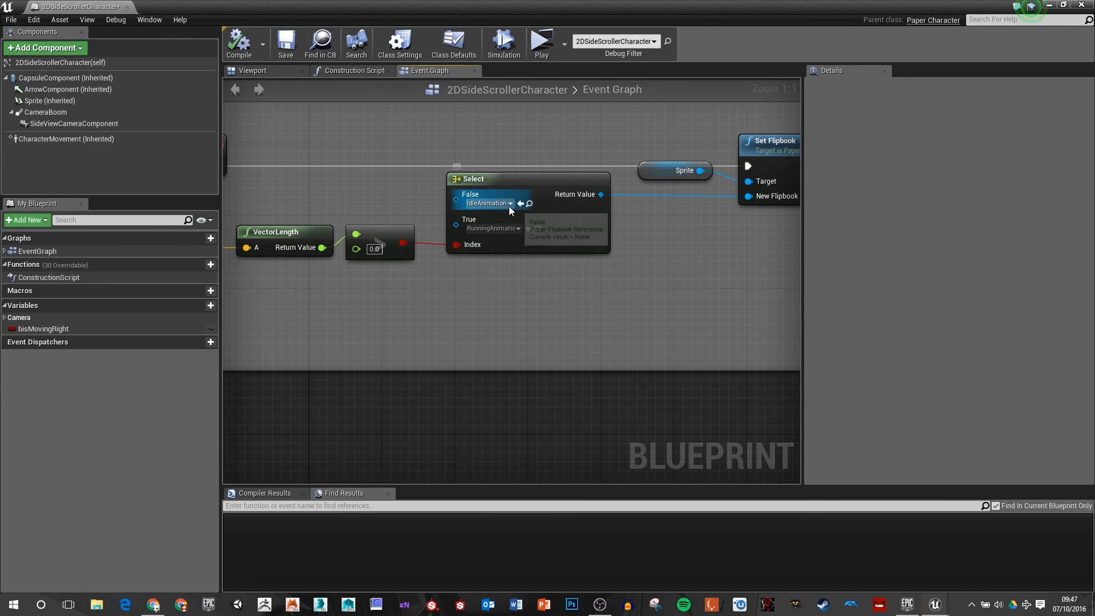
pyautogui.click(509, 204)
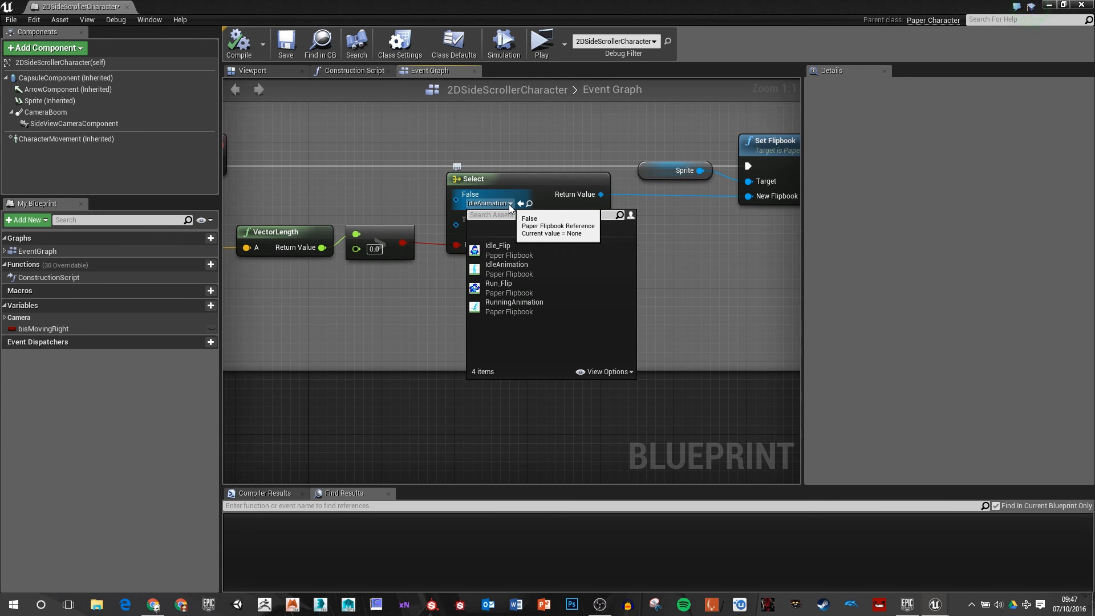
pyautogui.click(506, 250)
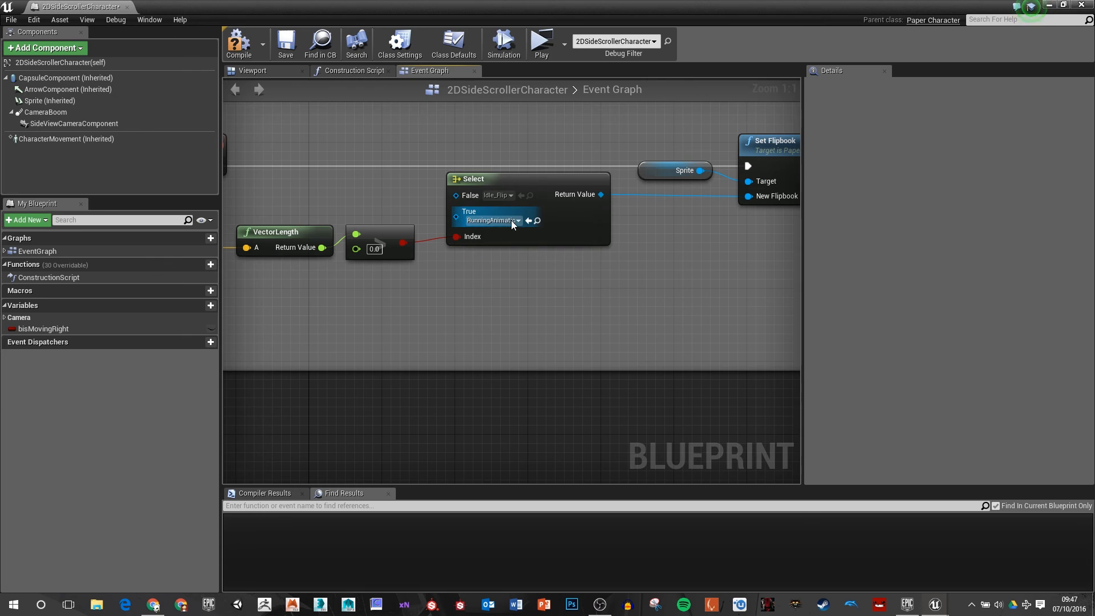
pyautogui.click(511, 222)
pyautogui.click(506, 302)
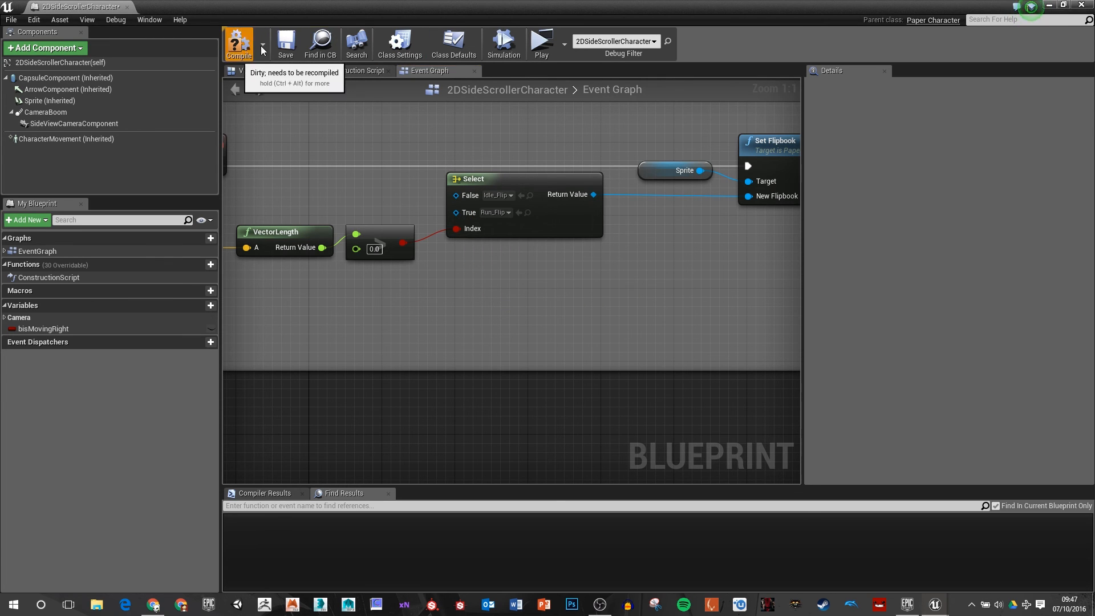
pyautogui.click(285, 47)
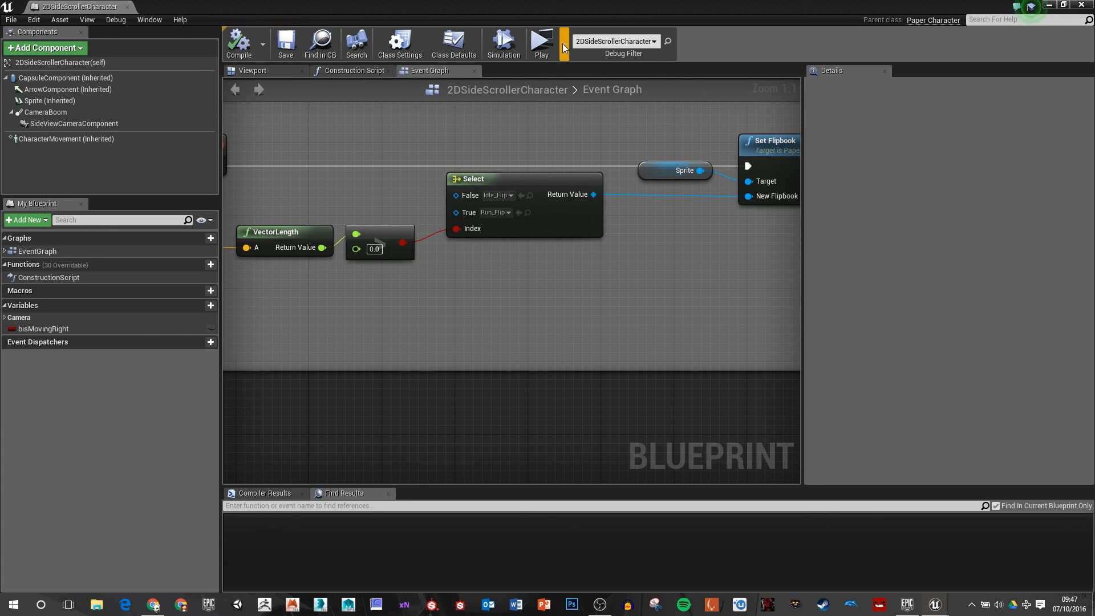
# Step: Play the level in a new window and test the character's new animations by running and jumping
pyautogui.click(539, 40)
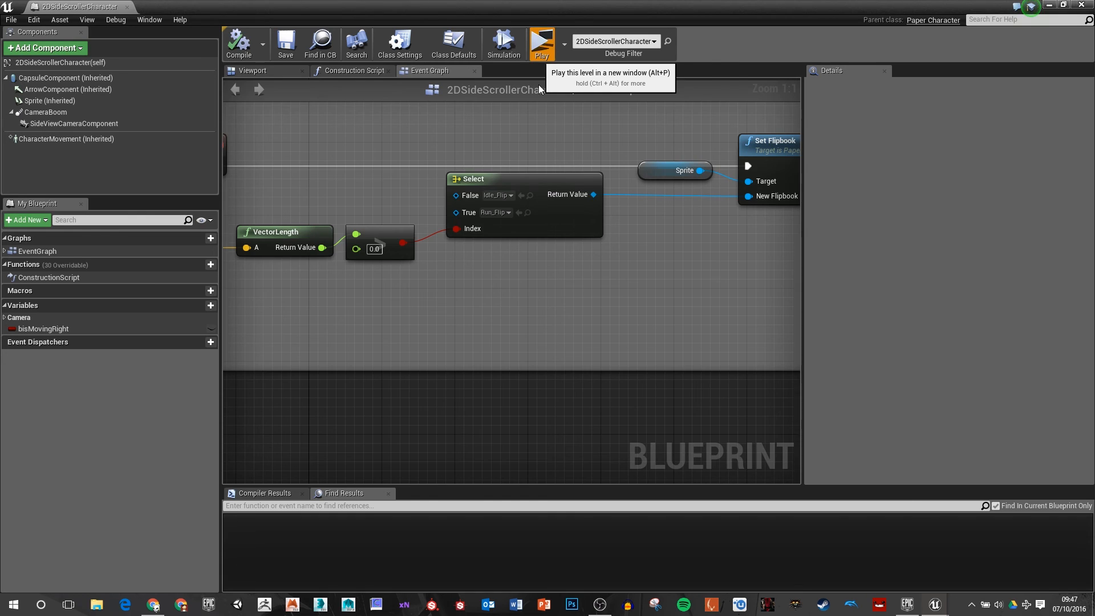
pyautogui.press('space')
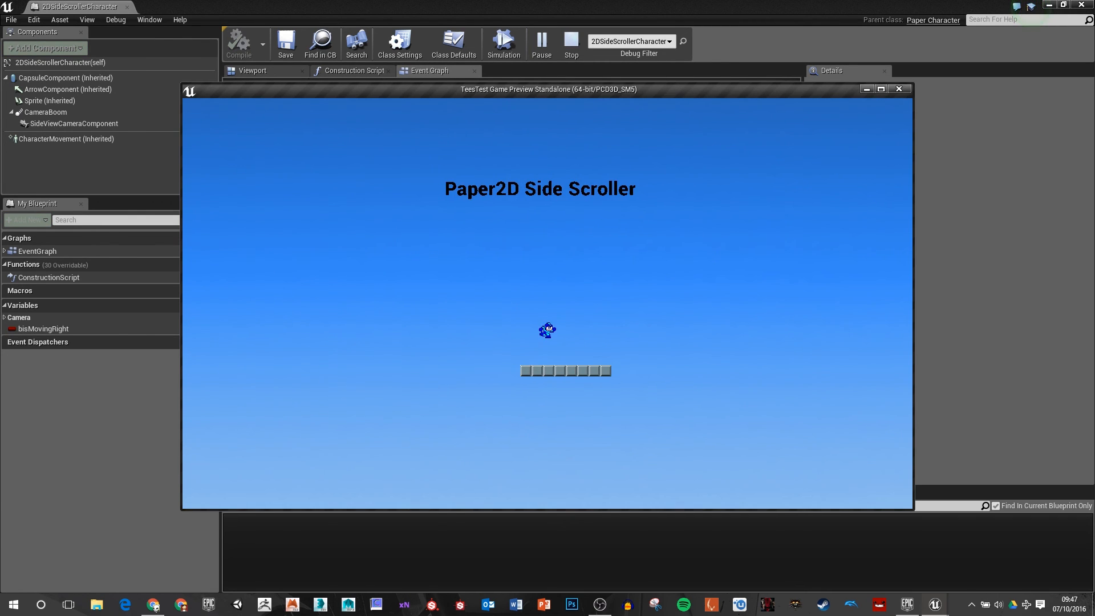
pyautogui.press('d')
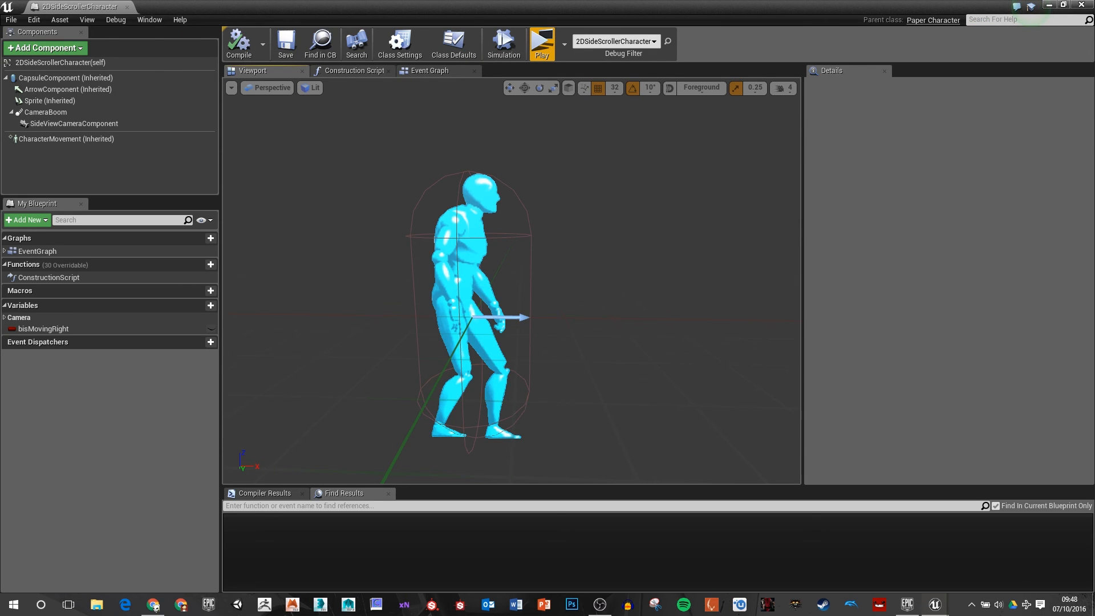
# Step: Set the source flipbook of the character's Sprite component to Idle_Flip
pyautogui.click(49, 101)
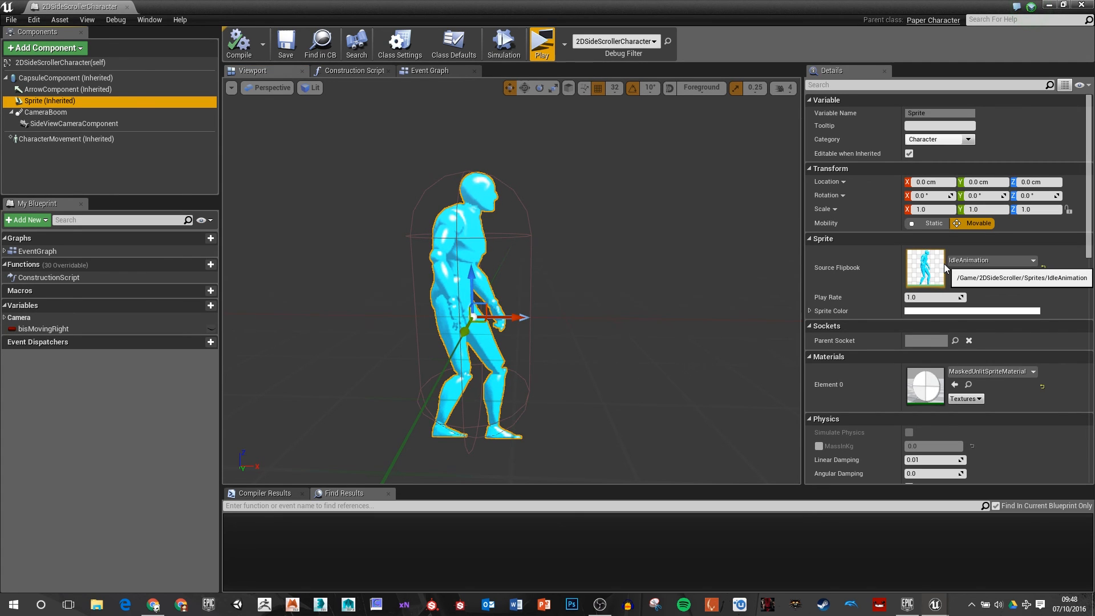
pyautogui.click(981, 389)
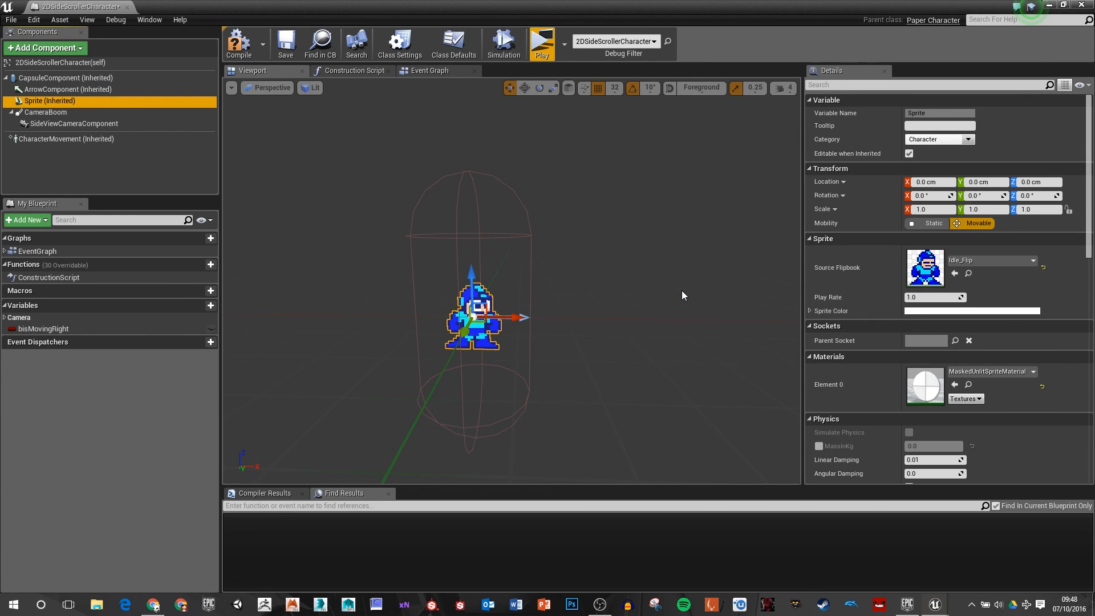
pyautogui.moveTo(683, 291); pyautogui.dragTo(668, 292, button='right')
# Step: Shrink the character's capsule component around the sprite, setting its half height to 22 and radius to 18, and compile the blueprint
pyautogui.click(558, 233)
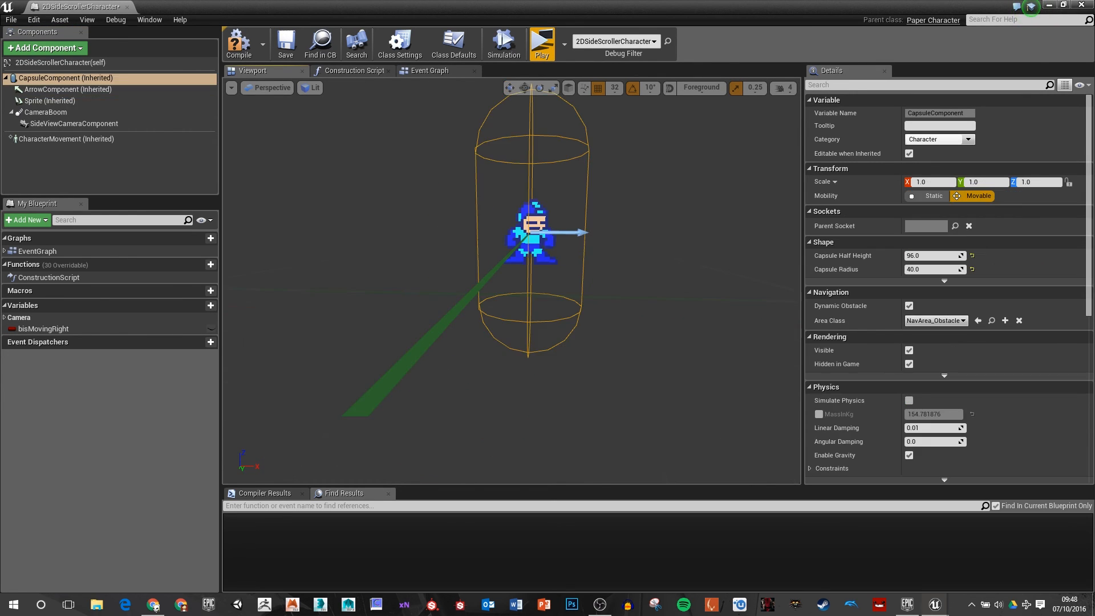
pyautogui.press('f')
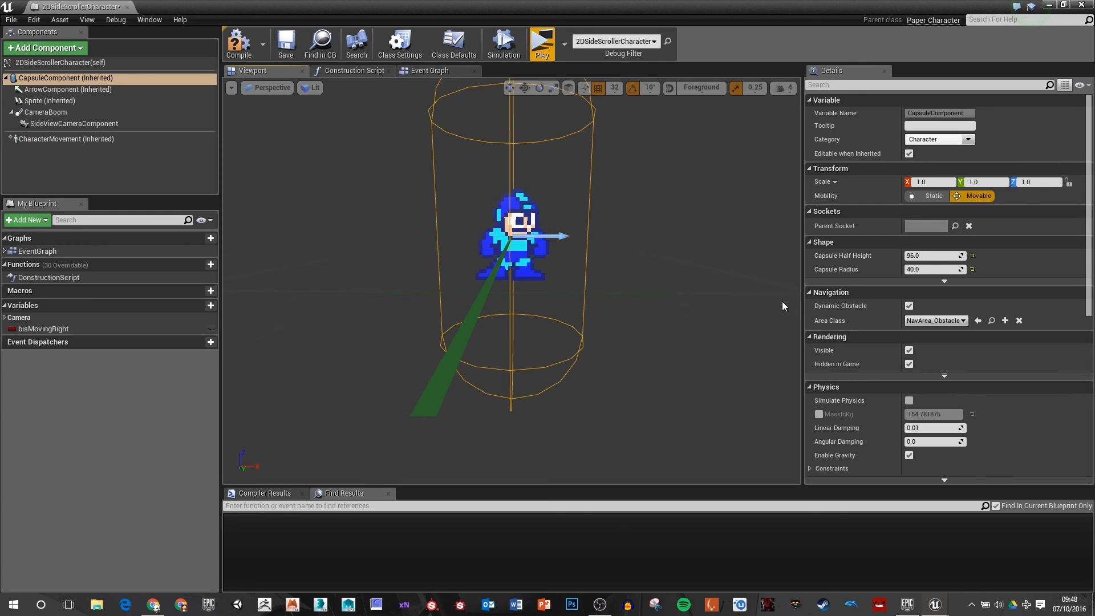
pyautogui.moveTo(933, 256); pyautogui.dragTo(908, 269)
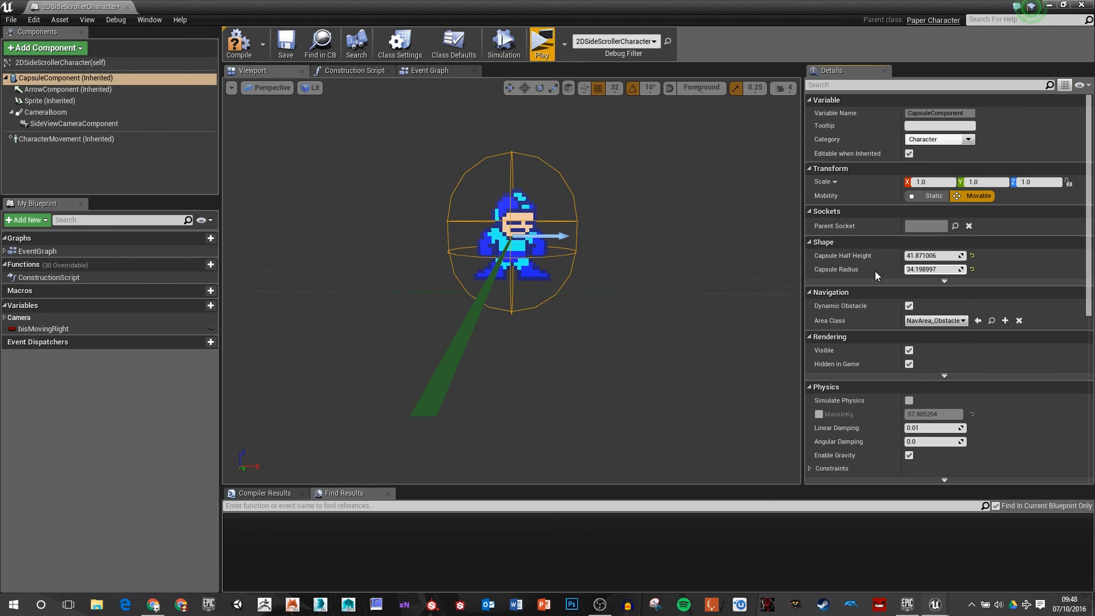
pyautogui.moveTo(924, 256); pyautogui.dragTo(877, 269)
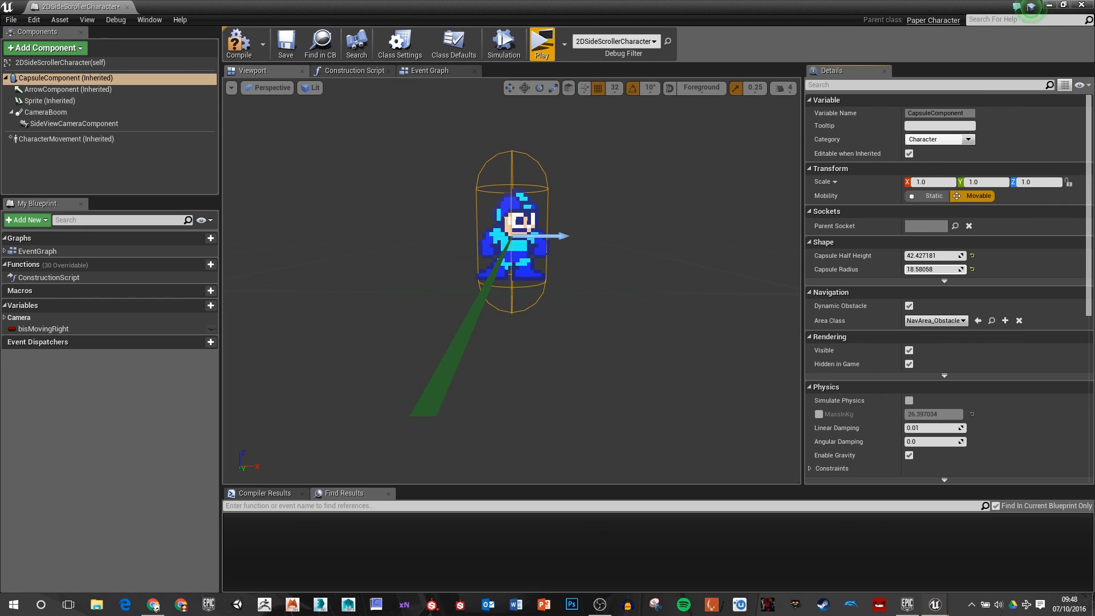
pyautogui.moveTo(943, 257); pyautogui.dragTo(884, 257)
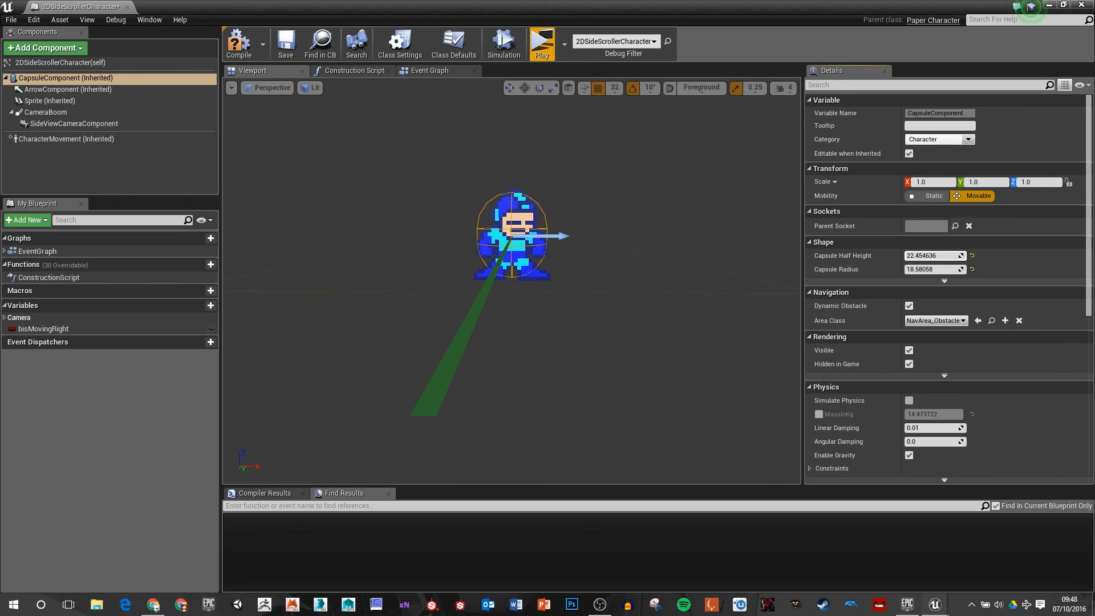
pyautogui.click(933, 256)
pyautogui.write('22')
pyautogui.press('Tab')
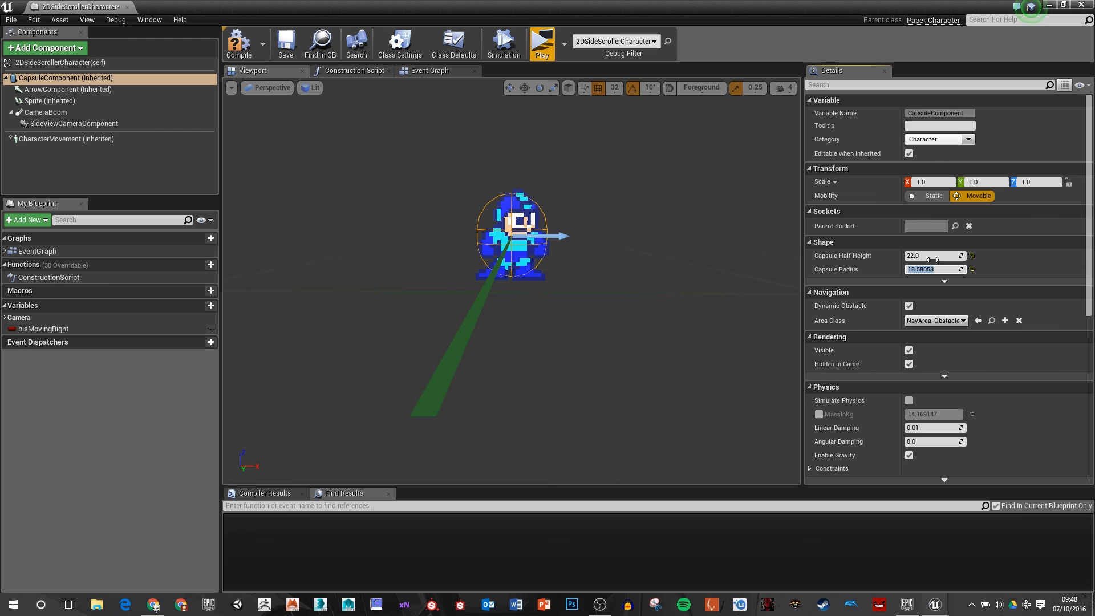
pyautogui.write('18')
pyautogui.press('Tab')
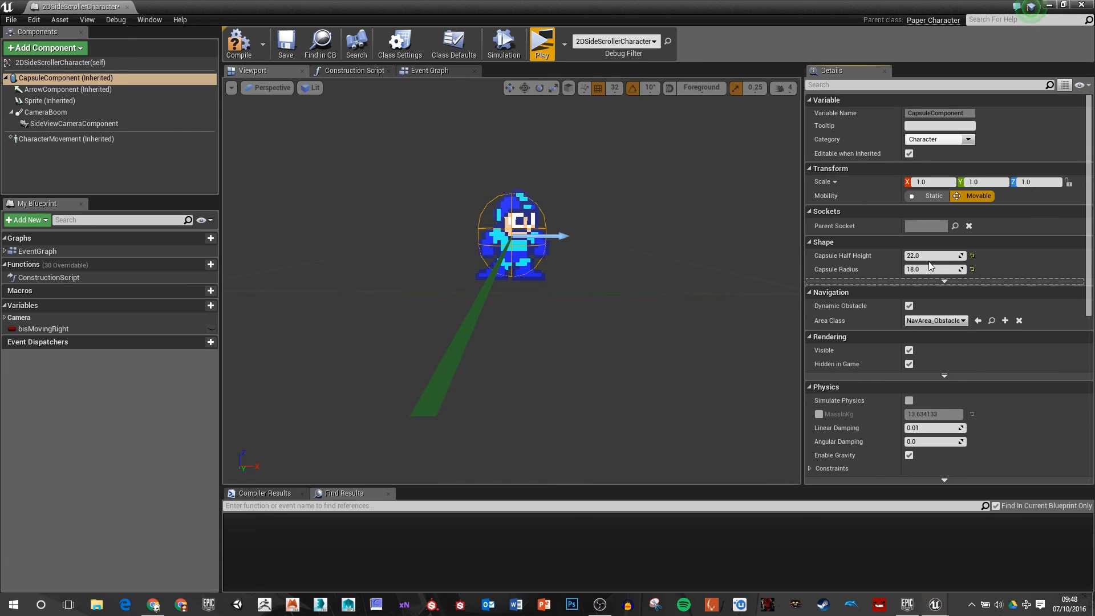
pyautogui.click(589, 330)
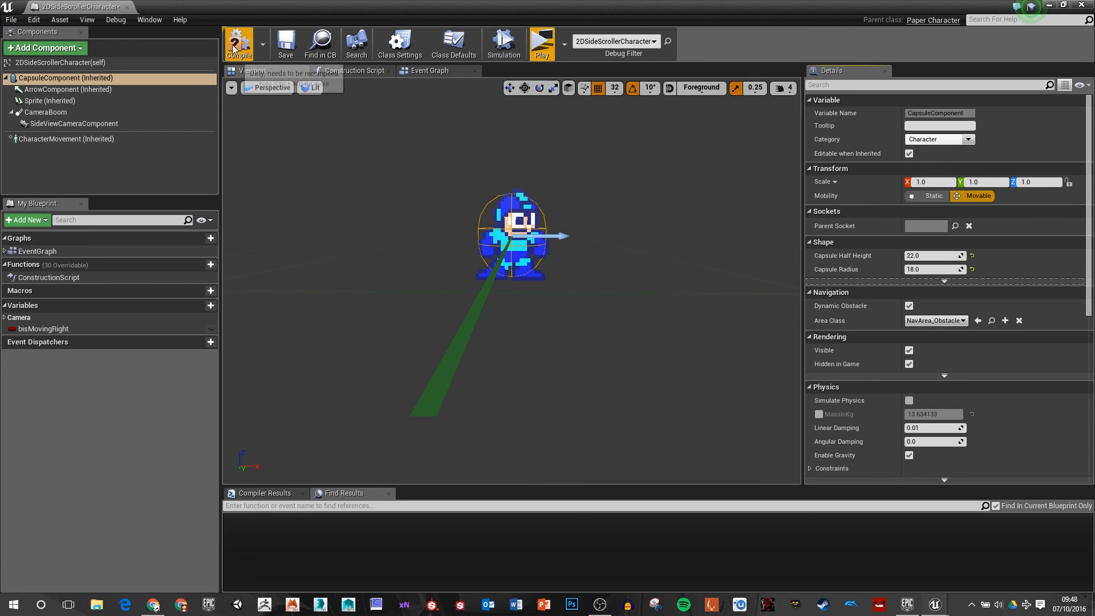
# Step: Play the level again to test moving left and jumping with the resized capsule
pyautogui.click(564, 44)
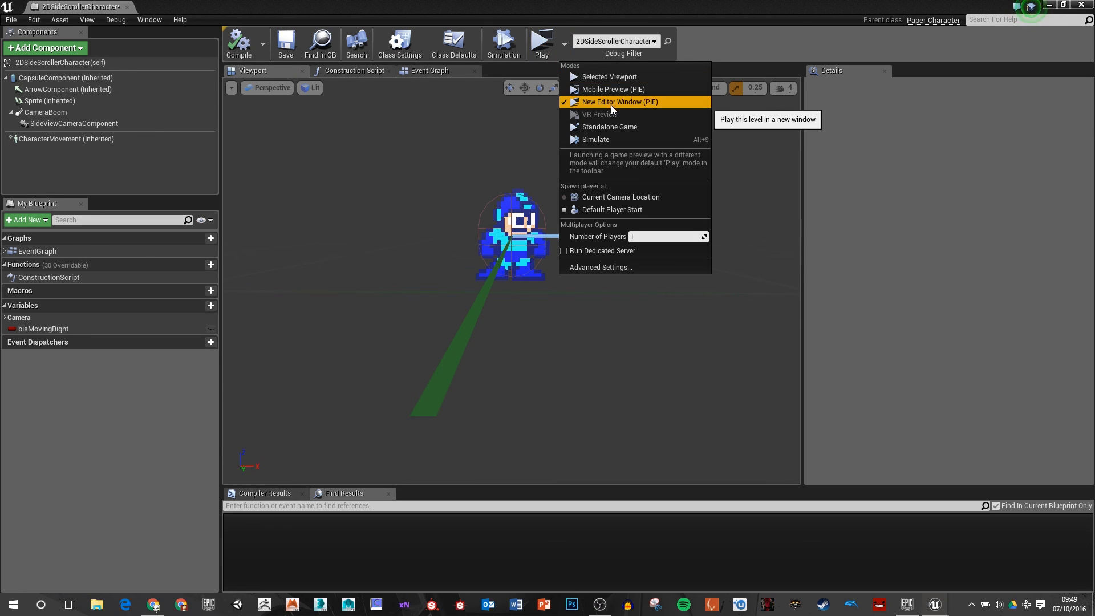
pyautogui.click(587, 5)
pyautogui.click(542, 43)
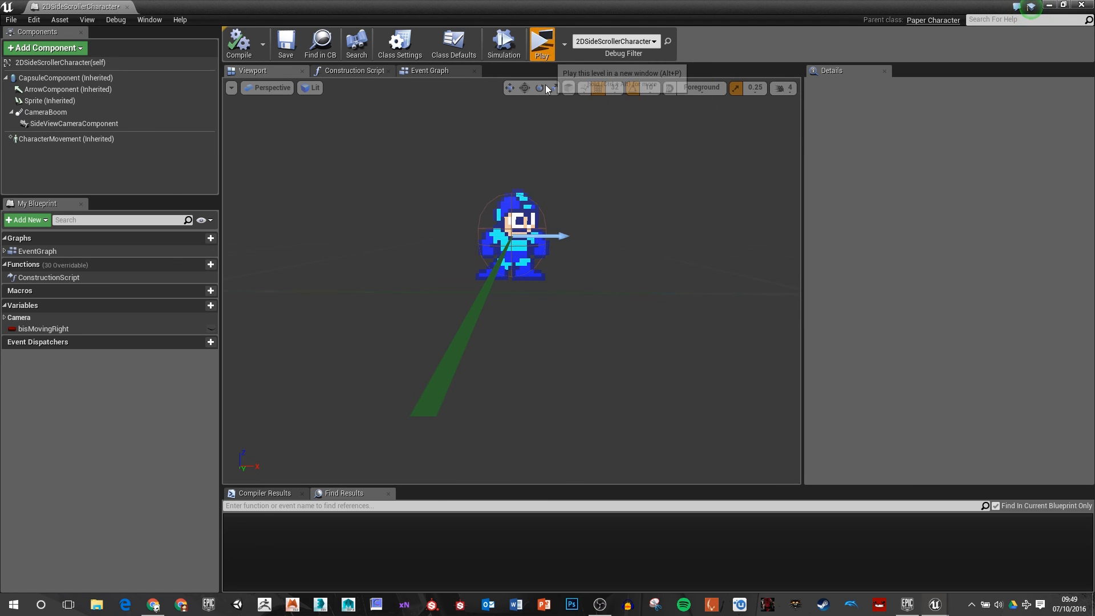
pyautogui.press('a')
pyautogui.press('space')
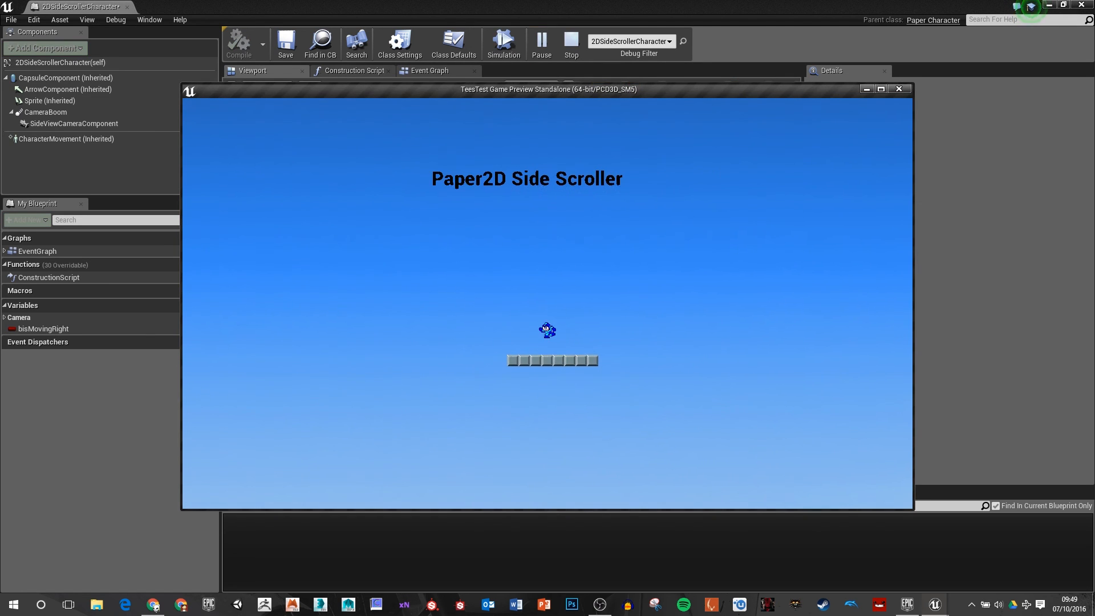
# Step: Test running right, turning left and jumping in the preview, and end the play session
pyautogui.press('d')
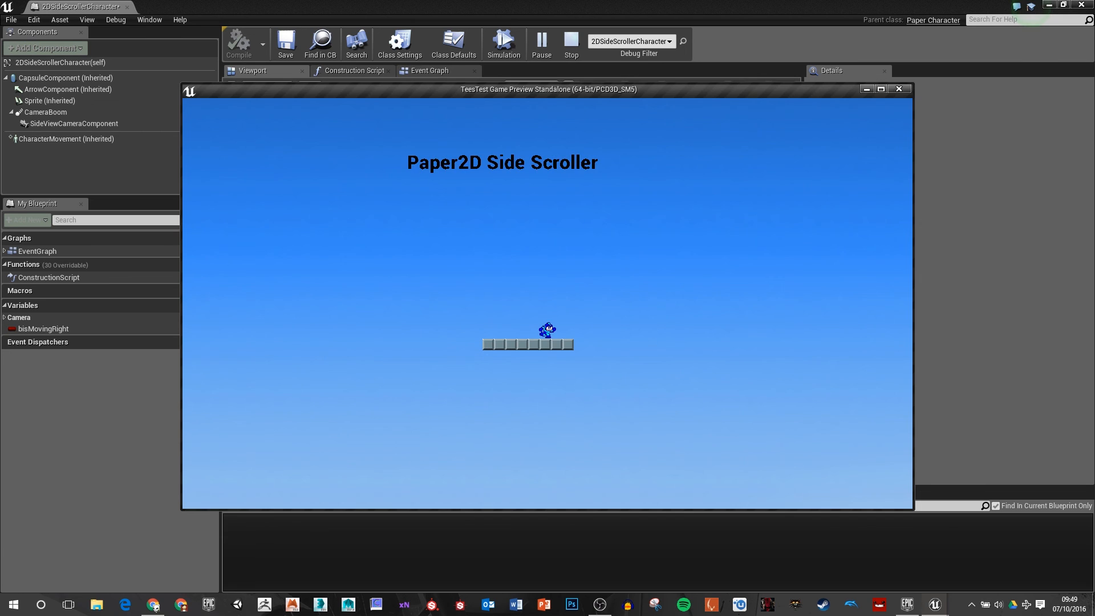
pyautogui.press('space')
pyautogui.press('a')
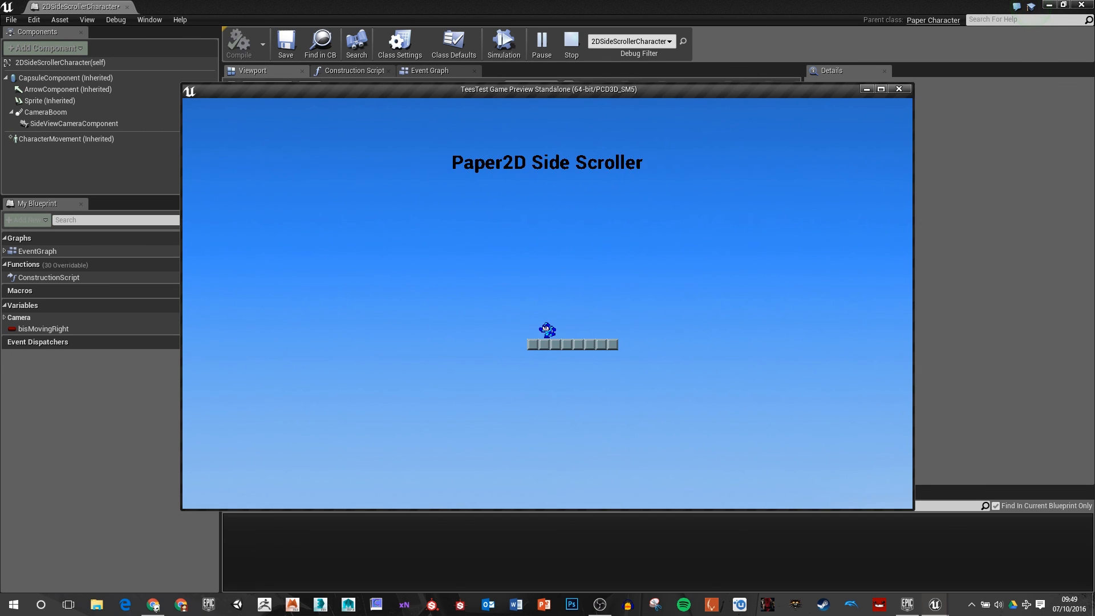
pyautogui.press('space')
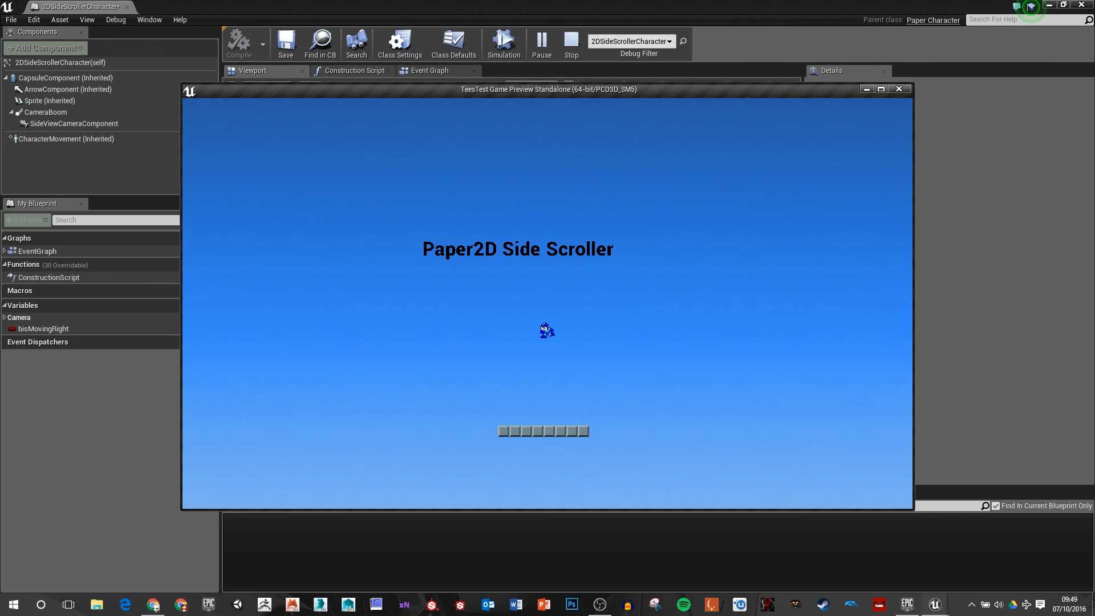
pyautogui.press('Escape')
# Step: Move the character in the level down to just above the tile platform, to X -126 and Z 909 cm
pyautogui.click(1049, 6)
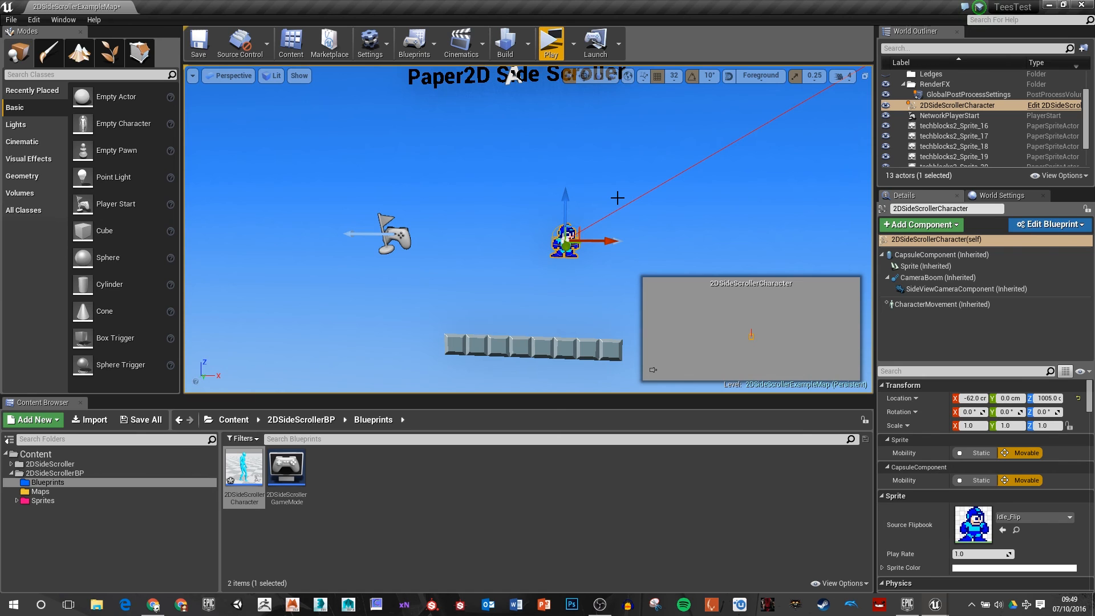
pyautogui.moveTo(583, 229); pyautogui.dragTo(537, 295)
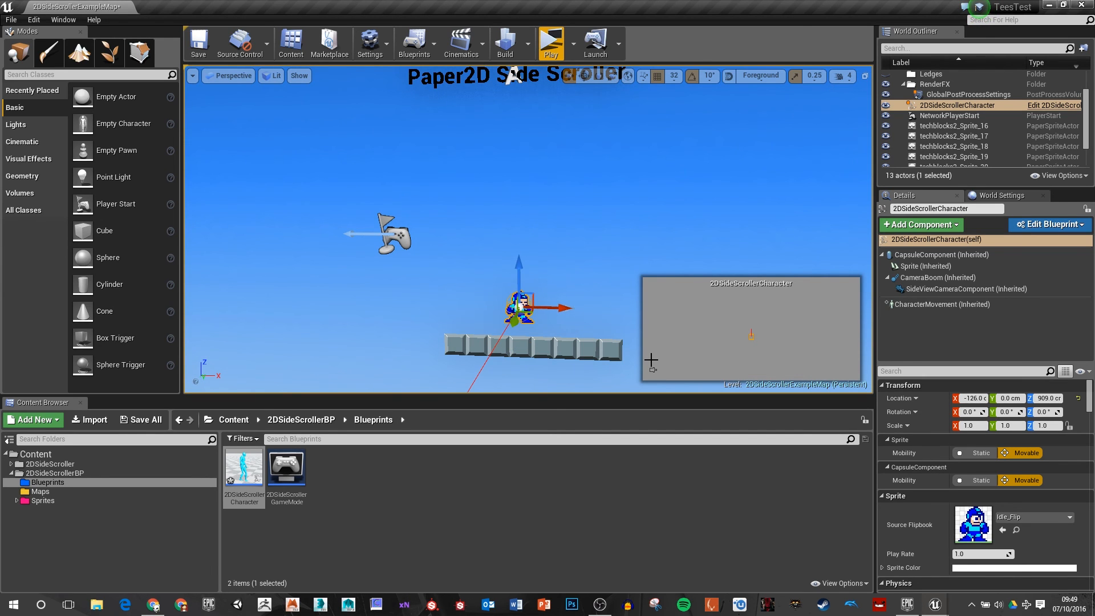
# Step: In the character blueprint, set the CameraBoom's socket offset Z to 0 and target arm length to 275, and preview the level
pyautogui.hotkey('alt', 'Tab')
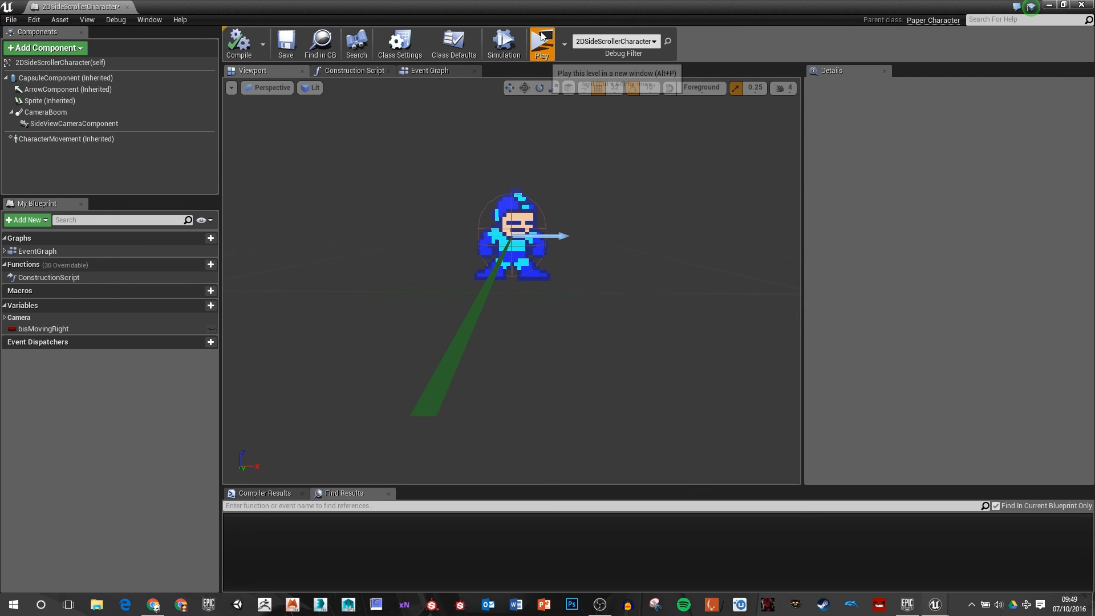
pyautogui.moveTo(629, 300); pyautogui.dragTo(571, 345)
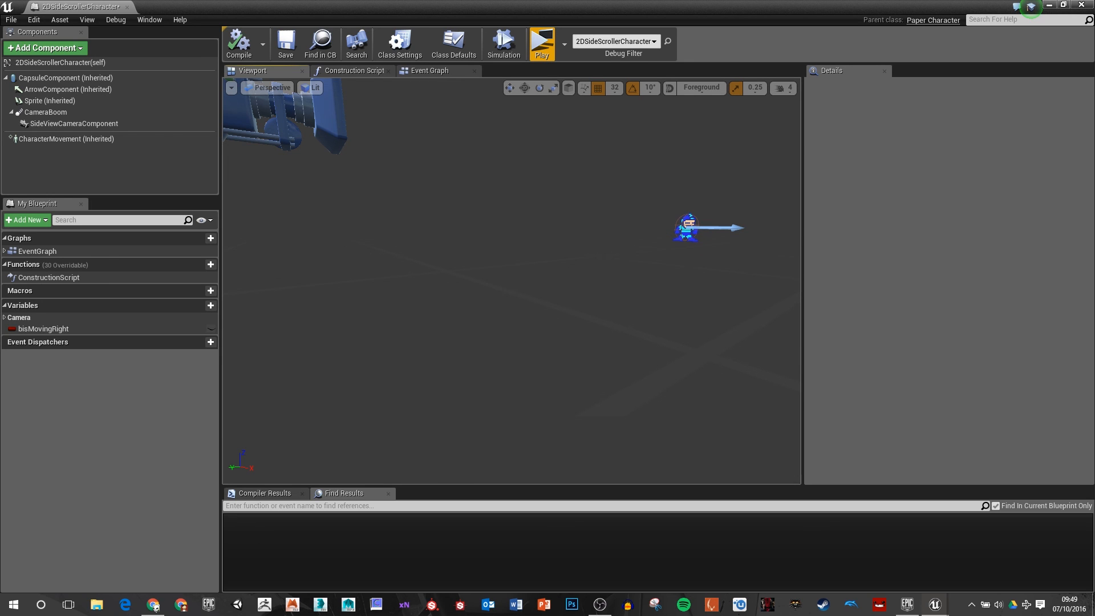
pyautogui.click(548, 256)
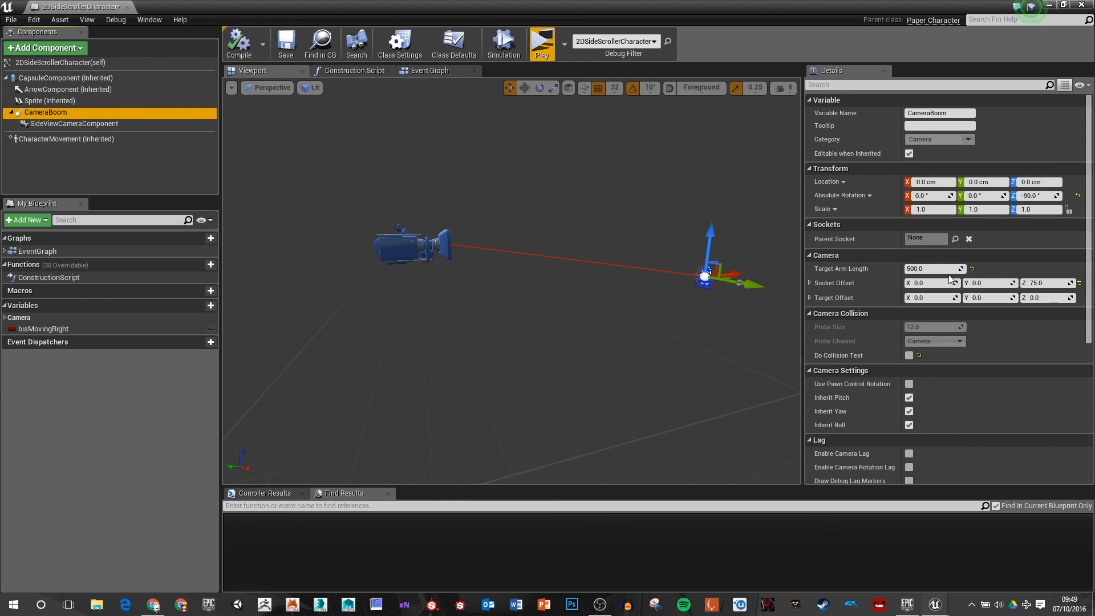
pyautogui.moveTo(941, 269); pyautogui.dragTo(897, 269)
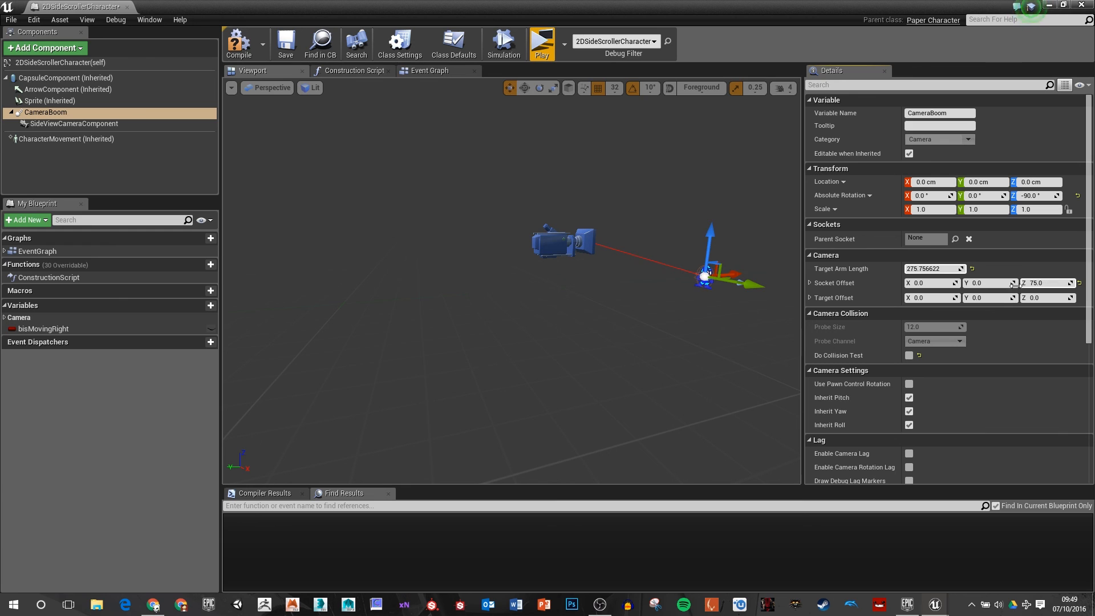
pyautogui.click(1039, 284)
pyautogui.write('0')
pyautogui.press('Return')
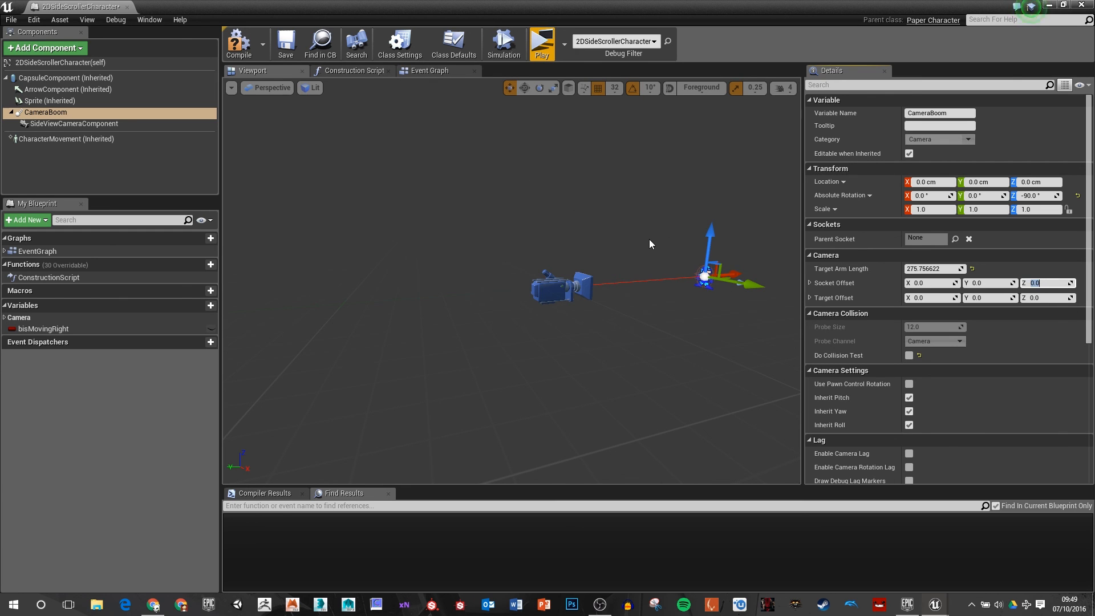
pyautogui.click(936, 268)
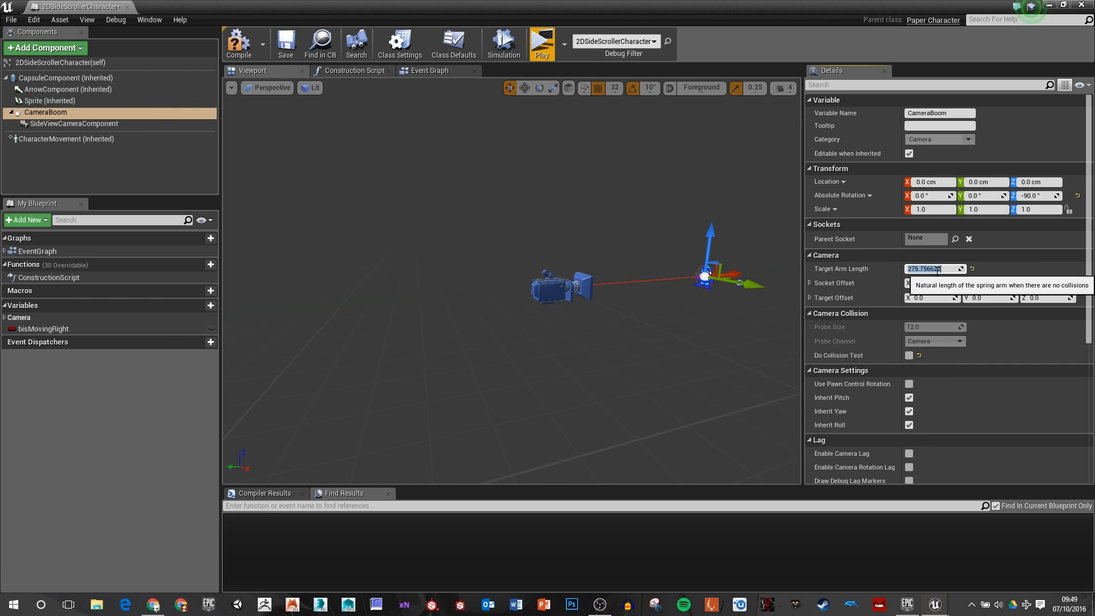
pyautogui.write('275.0')
pyautogui.press('Return')
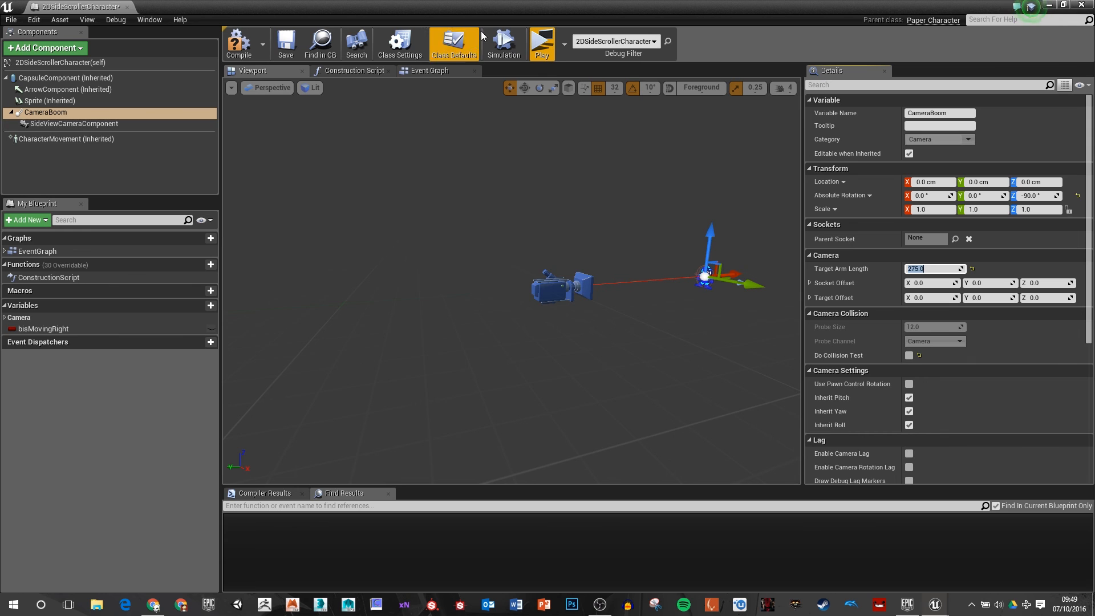
pyautogui.click(542, 45)
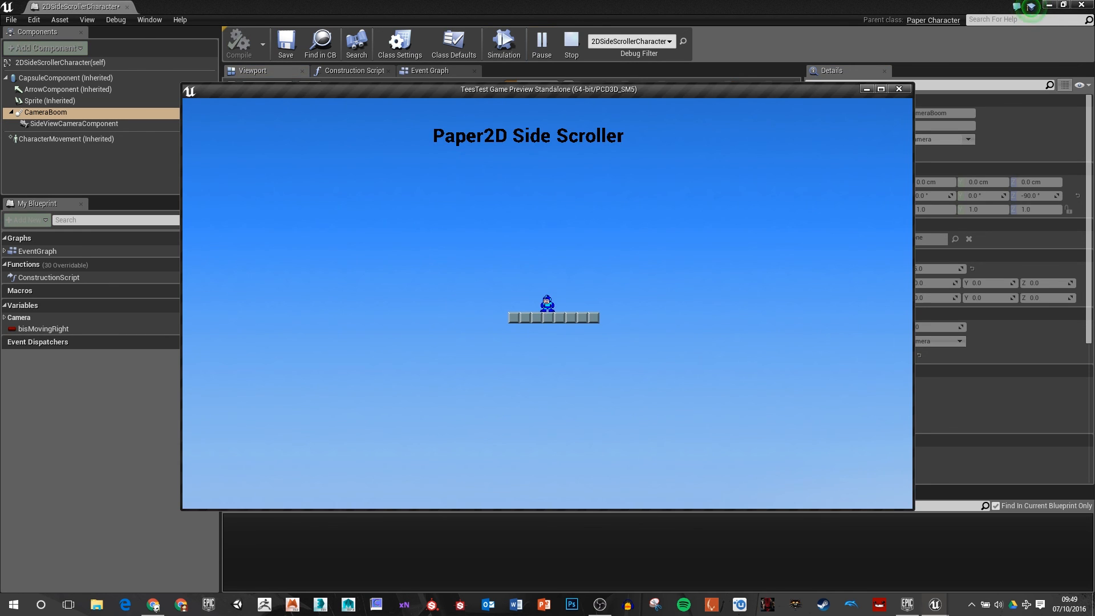
pyautogui.press('Escape')
# Step: Change the SideViewCameraComponent's projection mode to Perspective and preview the level with it
pyautogui.click(87, 125)
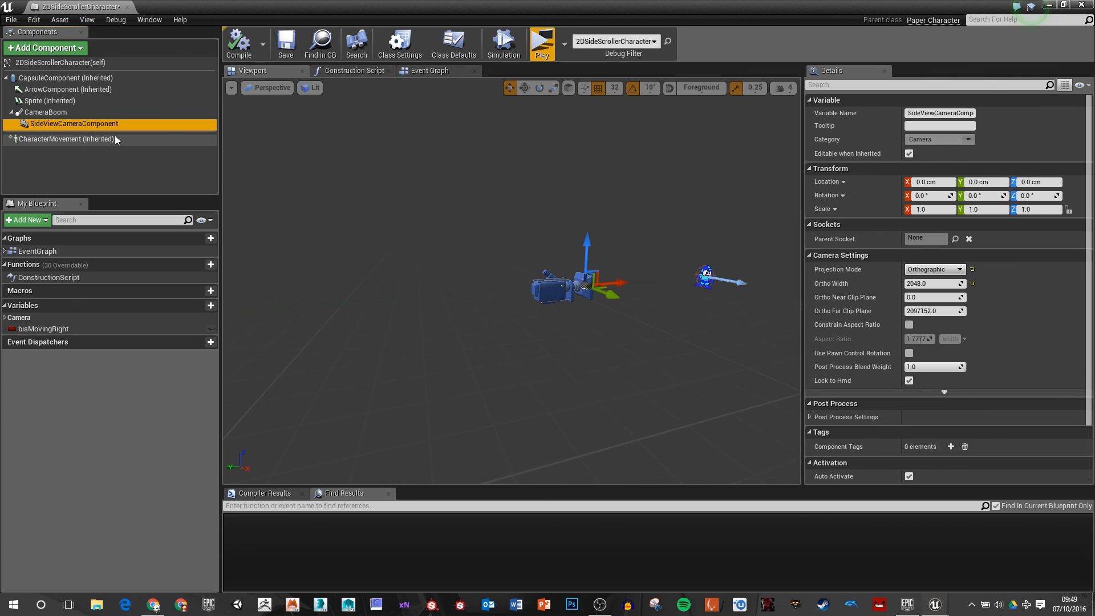
pyautogui.click(930, 273)
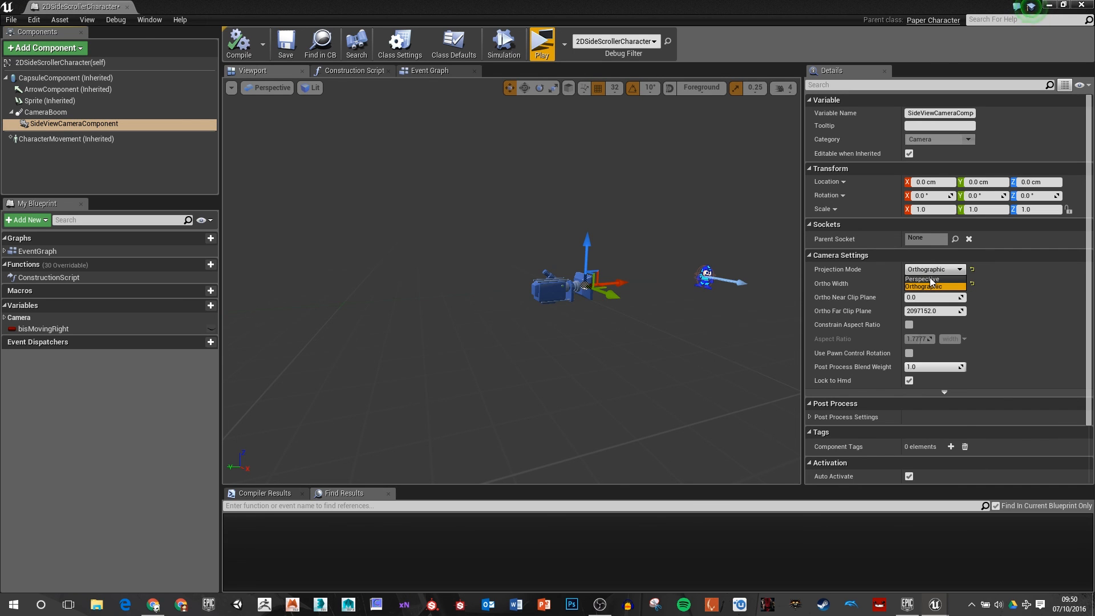
pyautogui.click(930, 279)
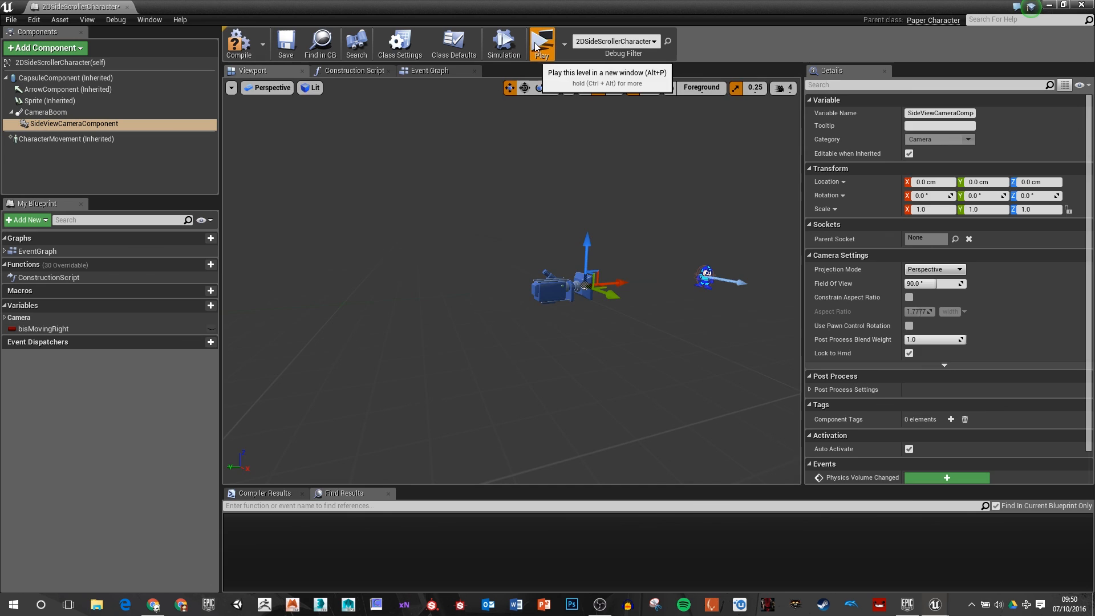
pyautogui.click(539, 46)
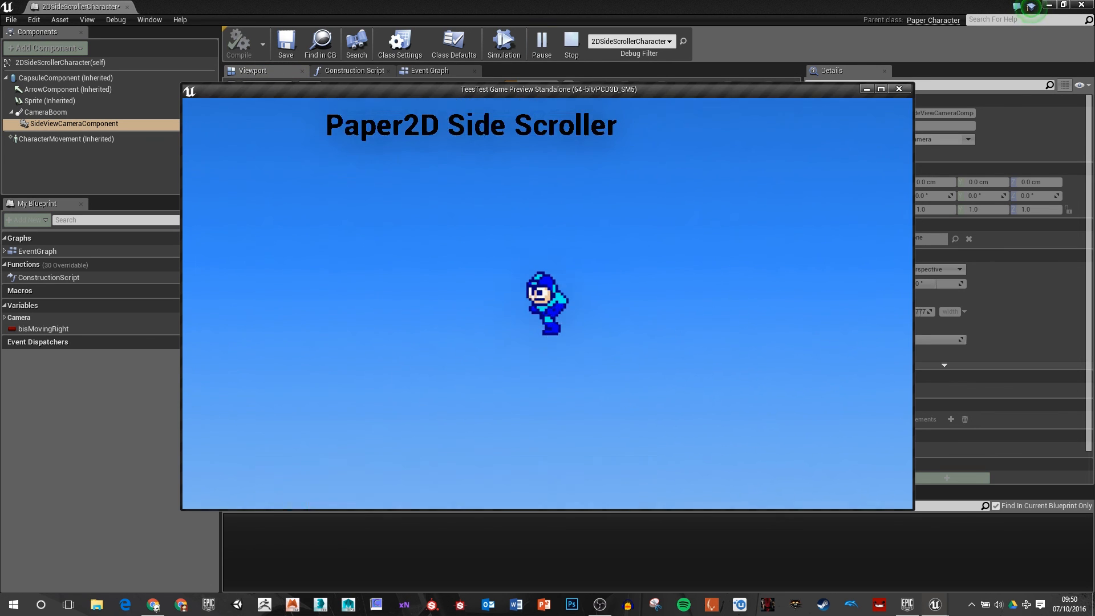
pyautogui.press('Escape')
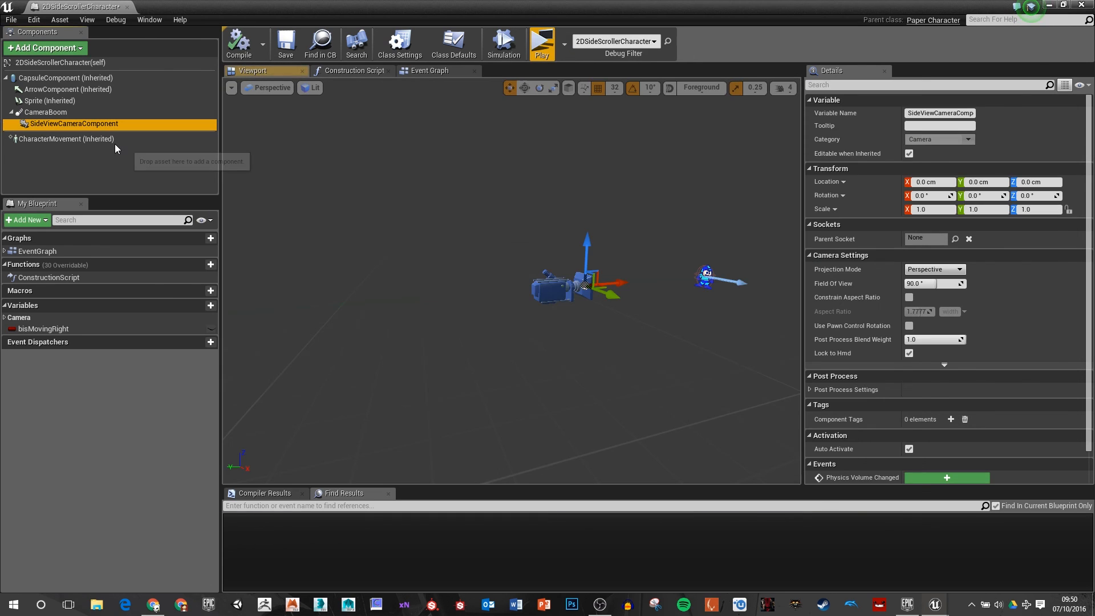
# Step: Try a target arm length of 325 on the CameraBoom and play the level to check the framing
pyautogui.press('Up')
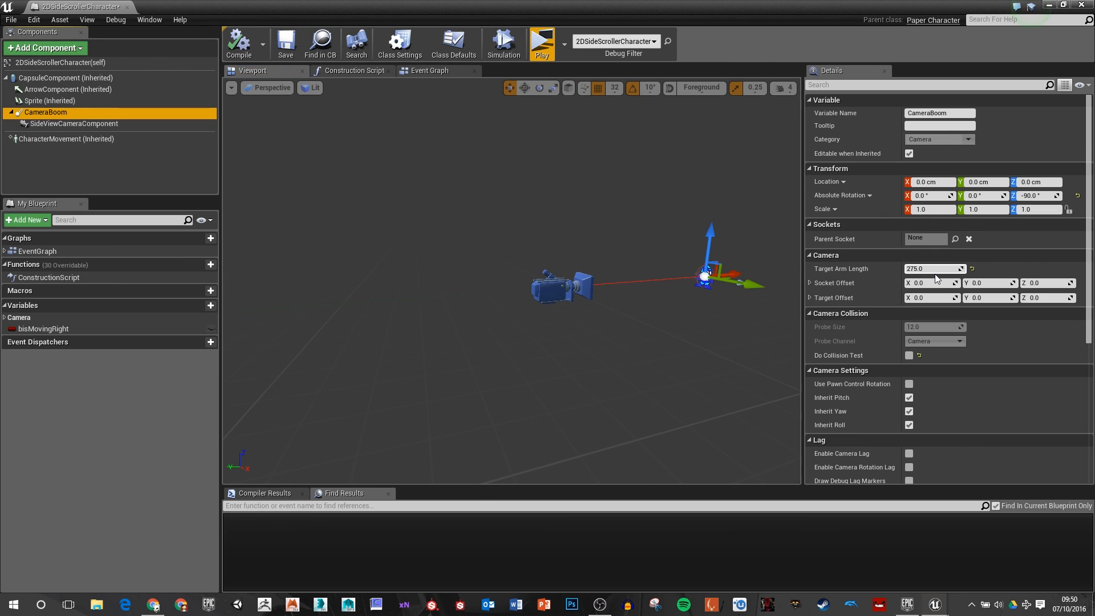
pyautogui.click(927, 268)
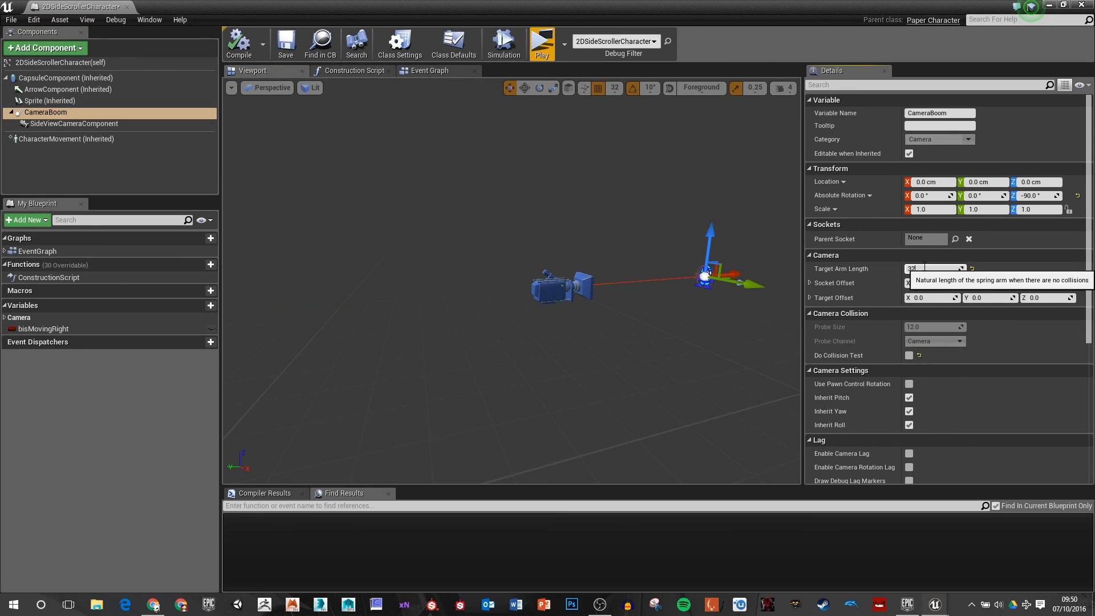
pyautogui.write('325')
pyautogui.press('Return')
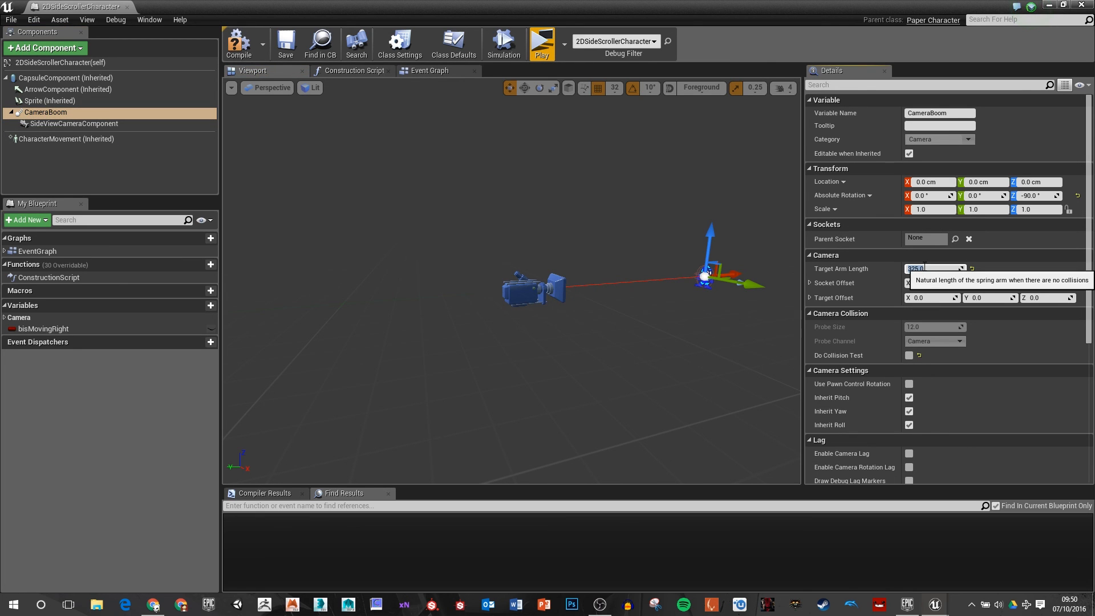
pyautogui.click(541, 54)
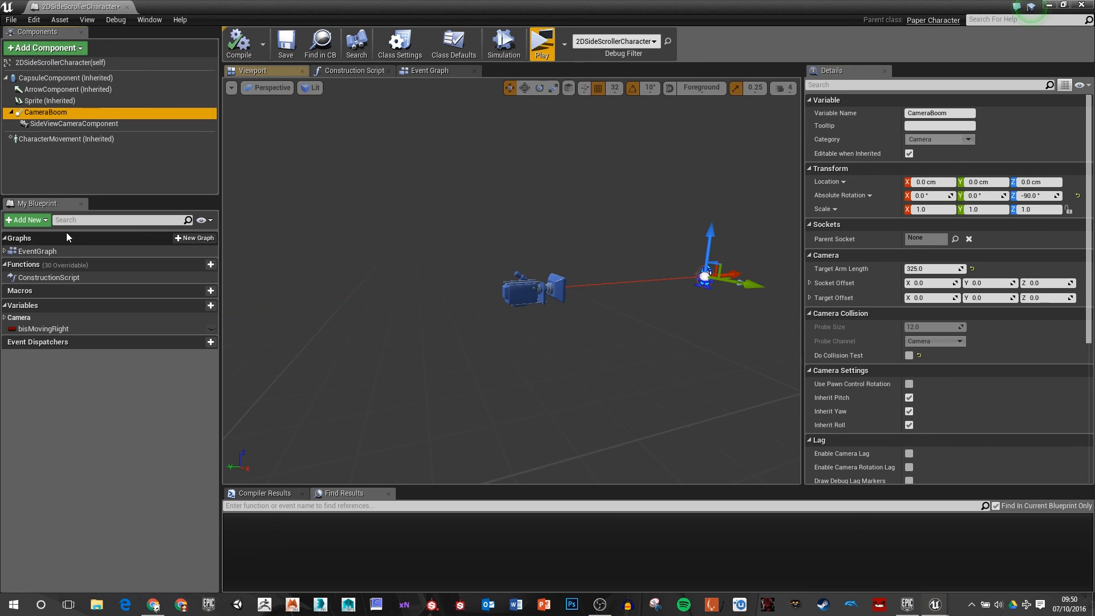
# Step: Set the CameraBoom's target arm length to 450, and compile and save the blueprint
pyautogui.click(936, 268)
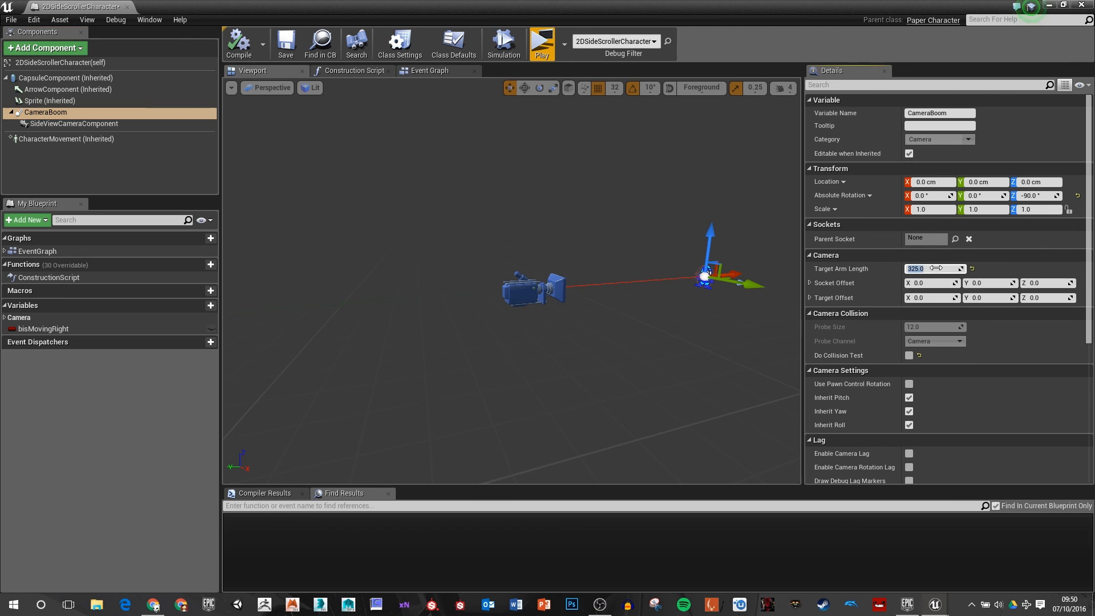
pyautogui.press('Return')
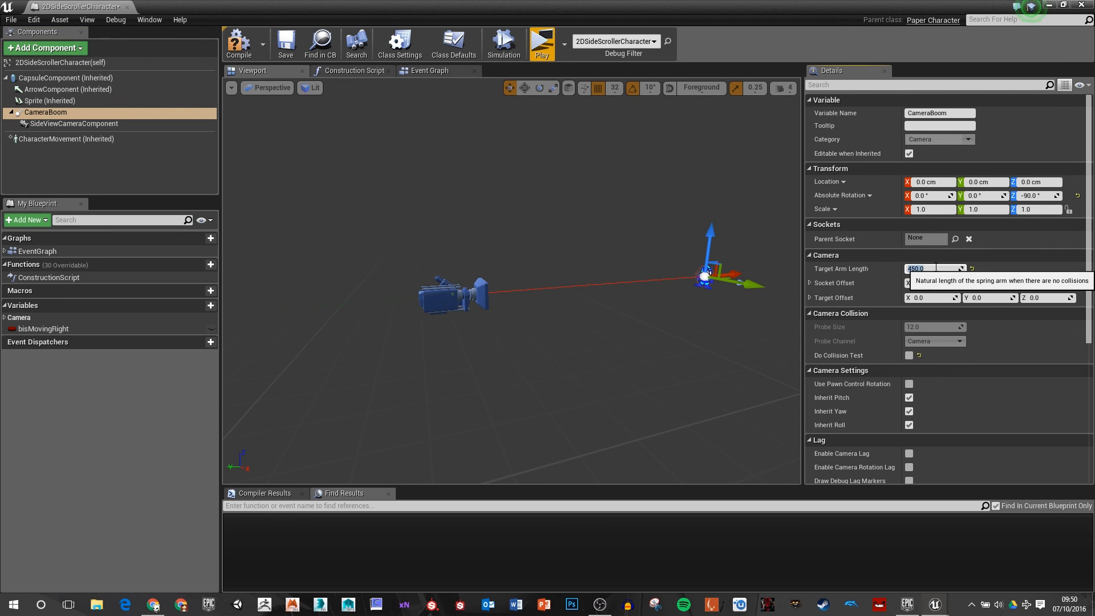
pyautogui.click(247, 42)
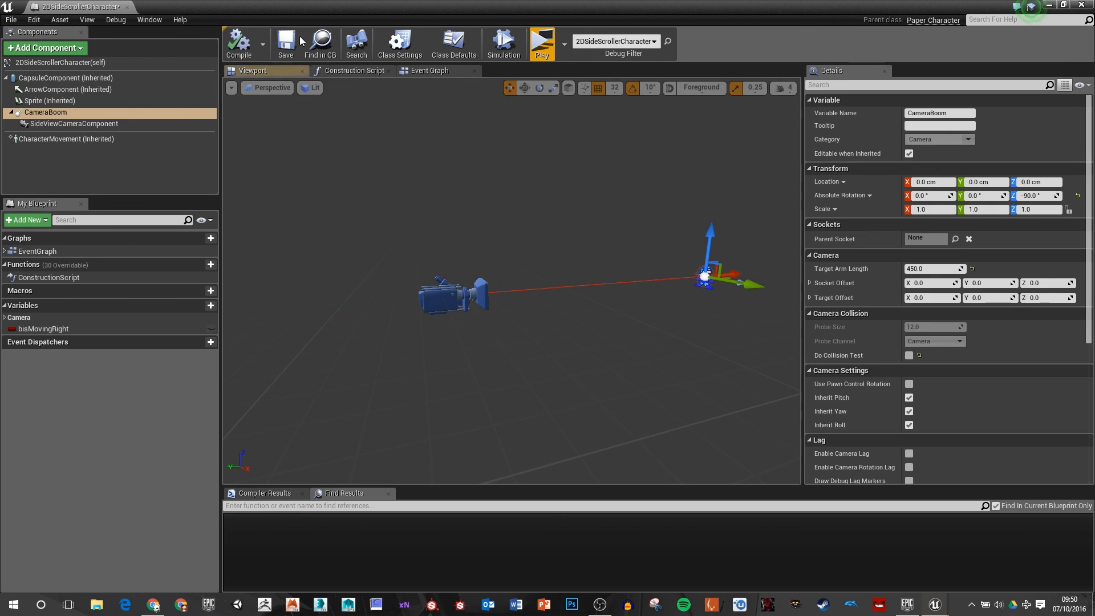
pyautogui.click(286, 43)
# Step: Play the level to check the camera distance while moving right and jumping, and stop the preview
pyautogui.click(541, 43)
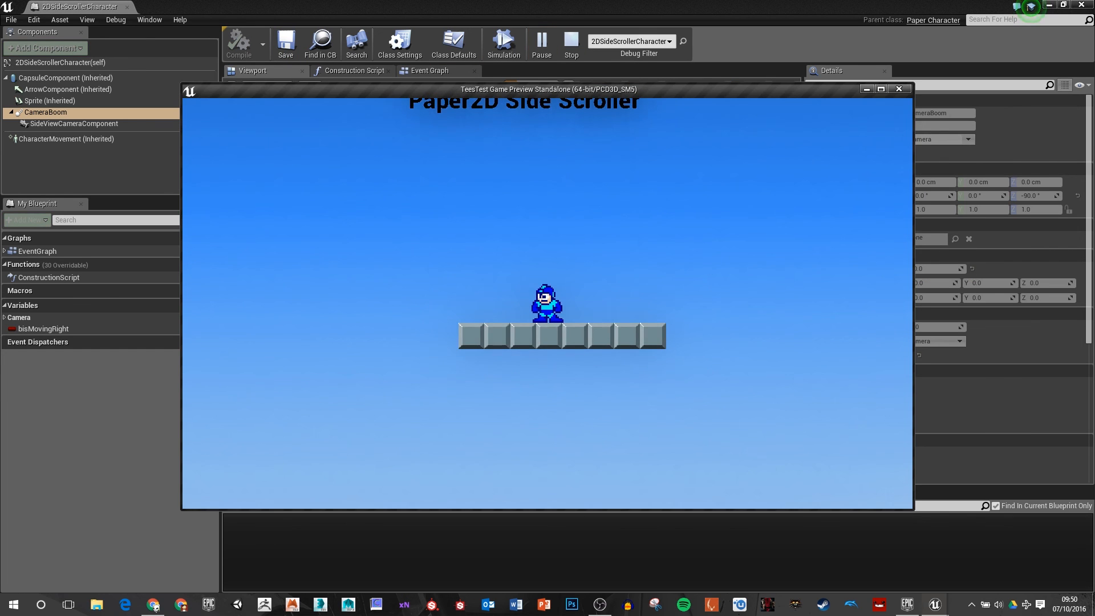
pyautogui.press('d')
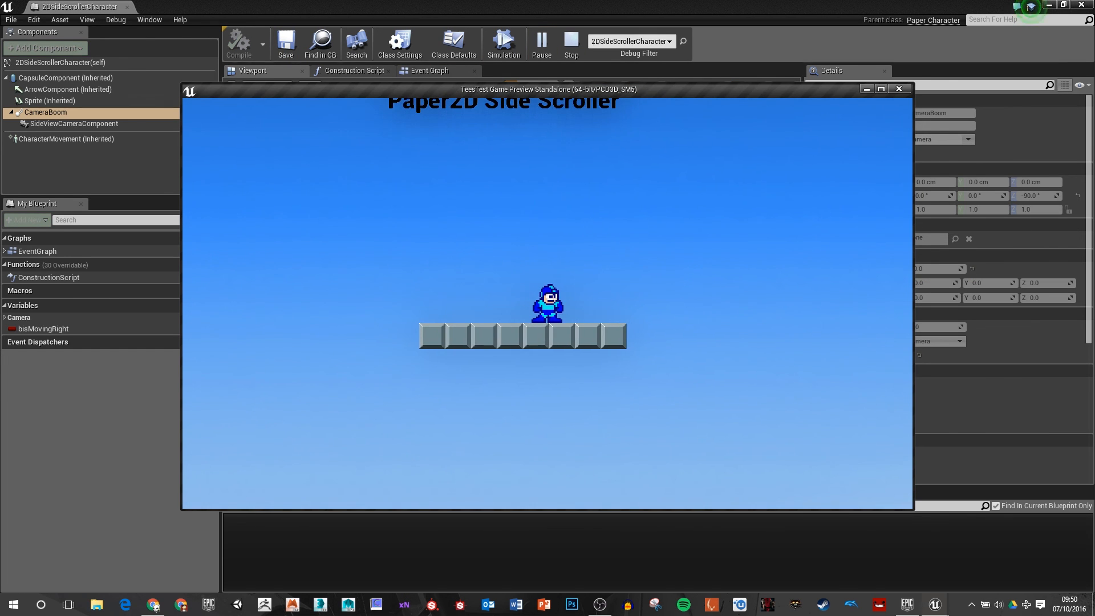
pyautogui.press('space')
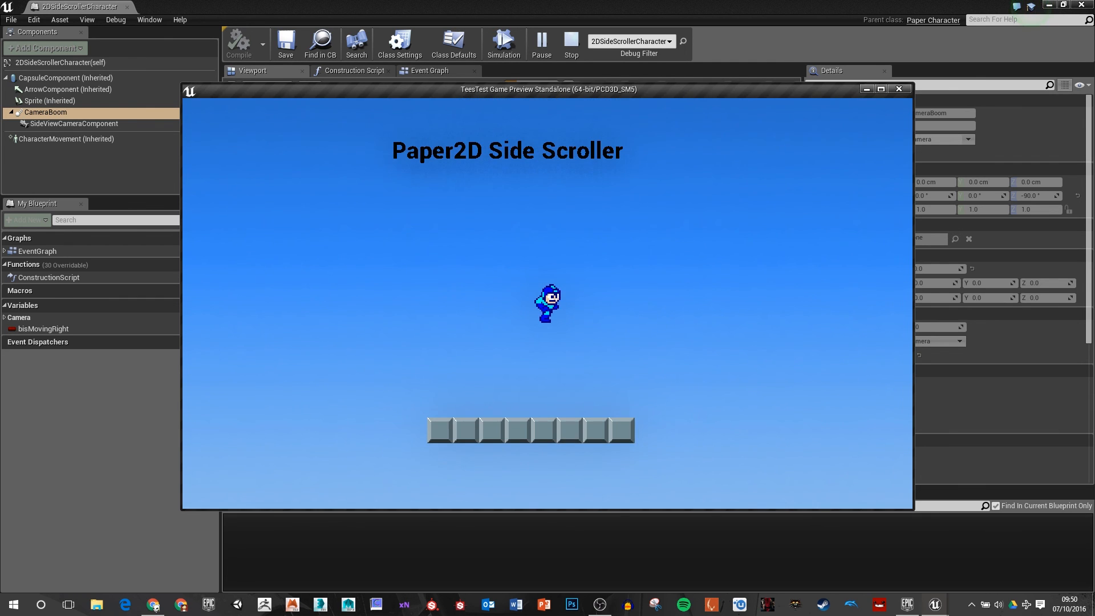
pyautogui.press('Escape')
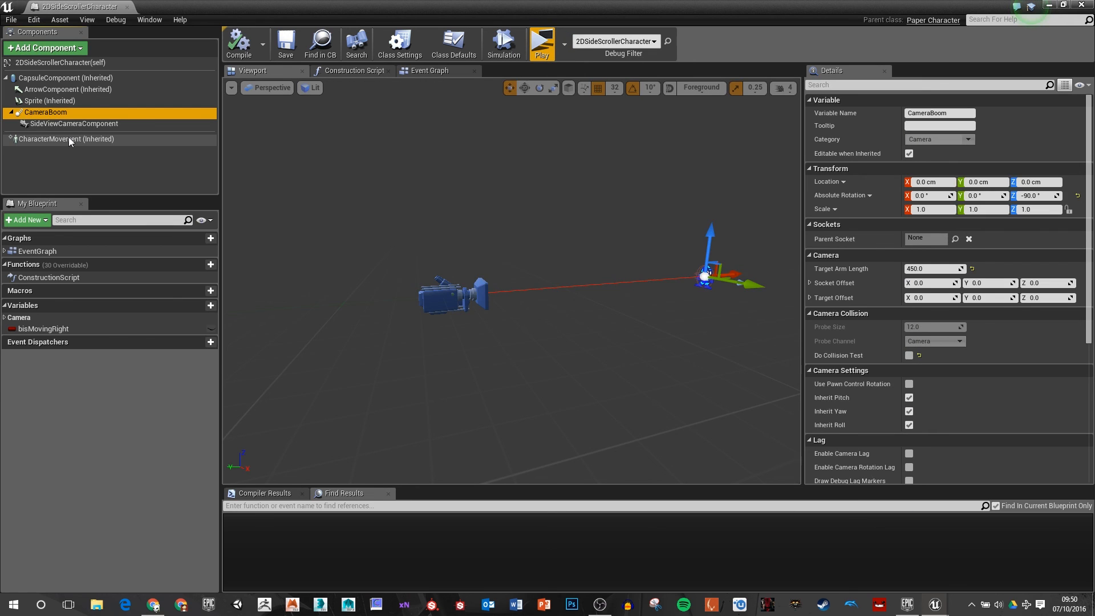
# Step: Set the CharacterMovement component's Jump Z Velocity to 750, compile the blueprint and play the level to try the jump
pyautogui.click(69, 139)
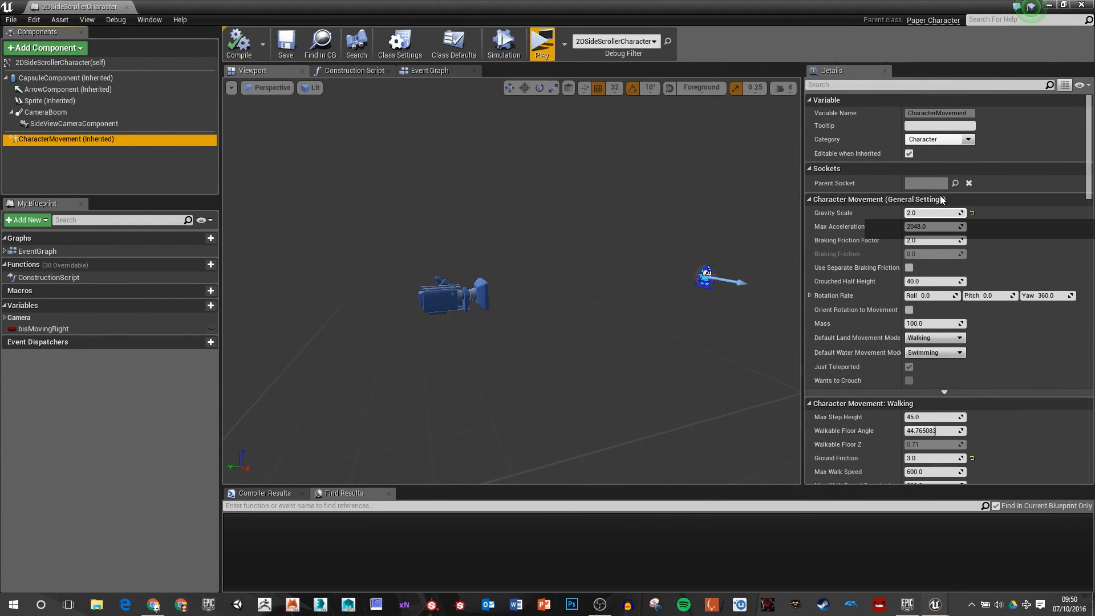
pyautogui.click(911, 85)
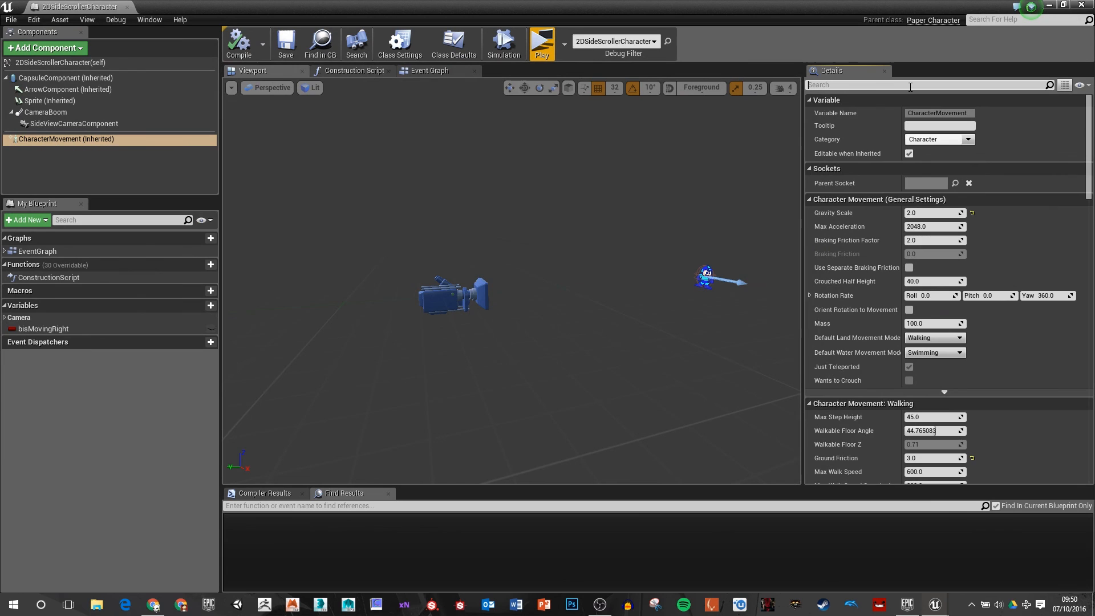
pyautogui.write('jump')
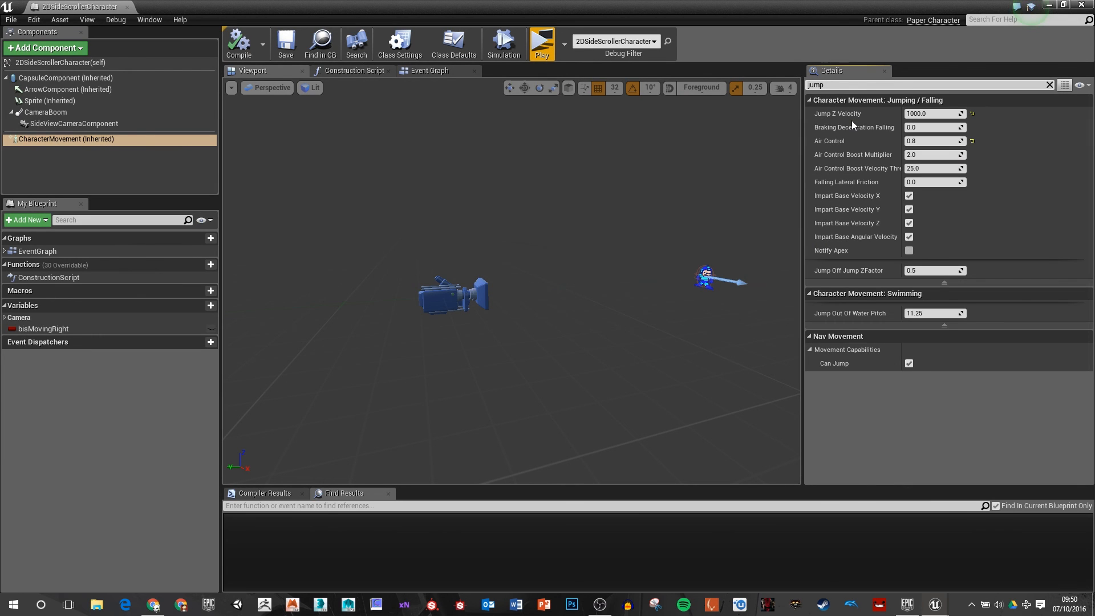
pyautogui.click(929, 114)
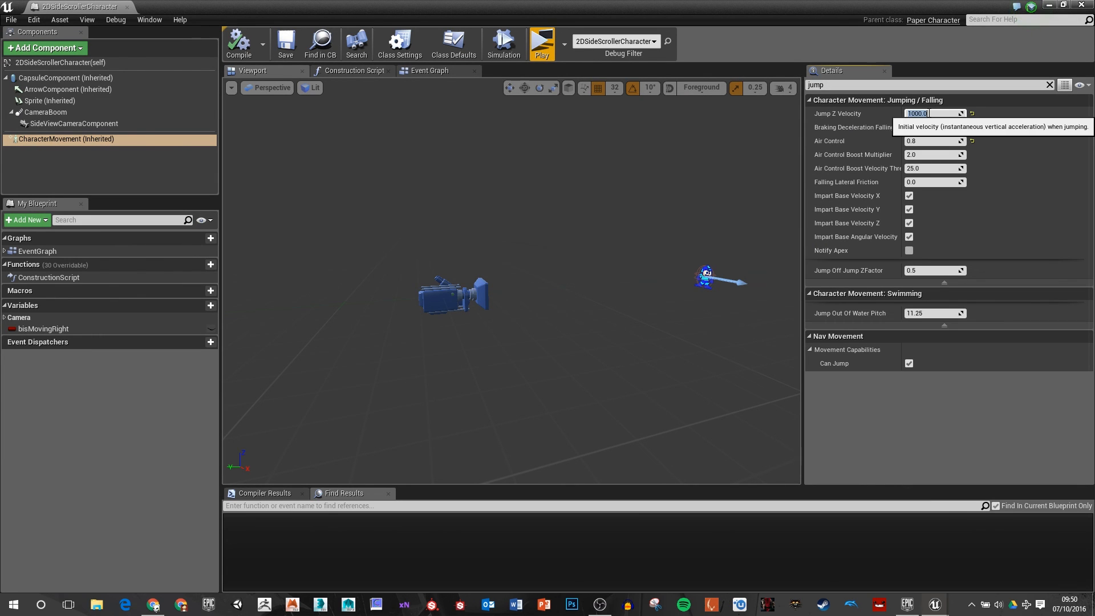
pyautogui.write('750')
pyautogui.press('Return')
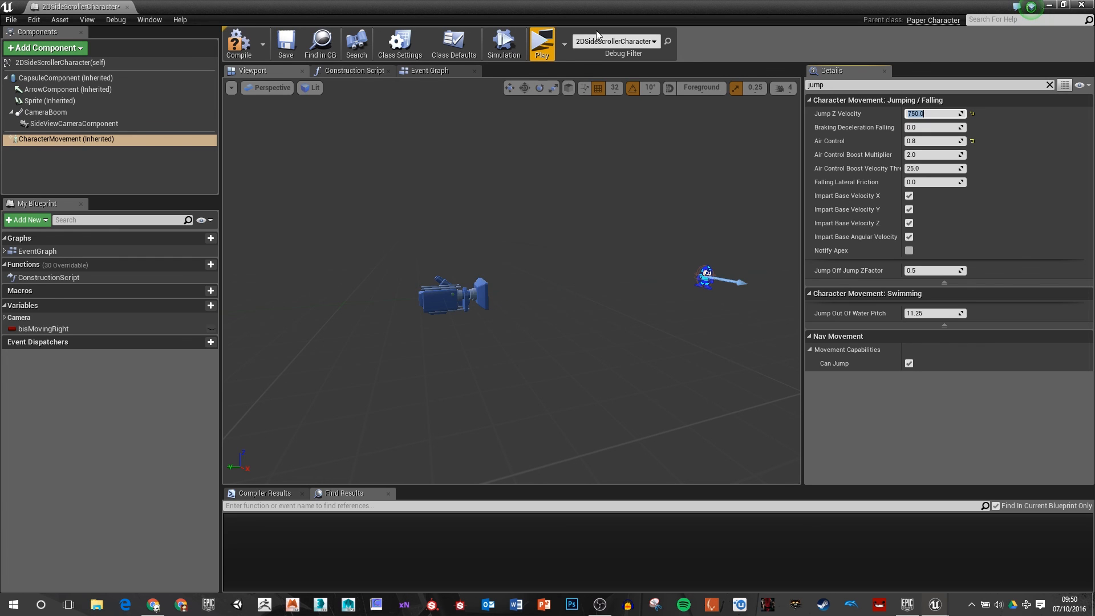
pyautogui.click(238, 56)
pyautogui.click(543, 45)
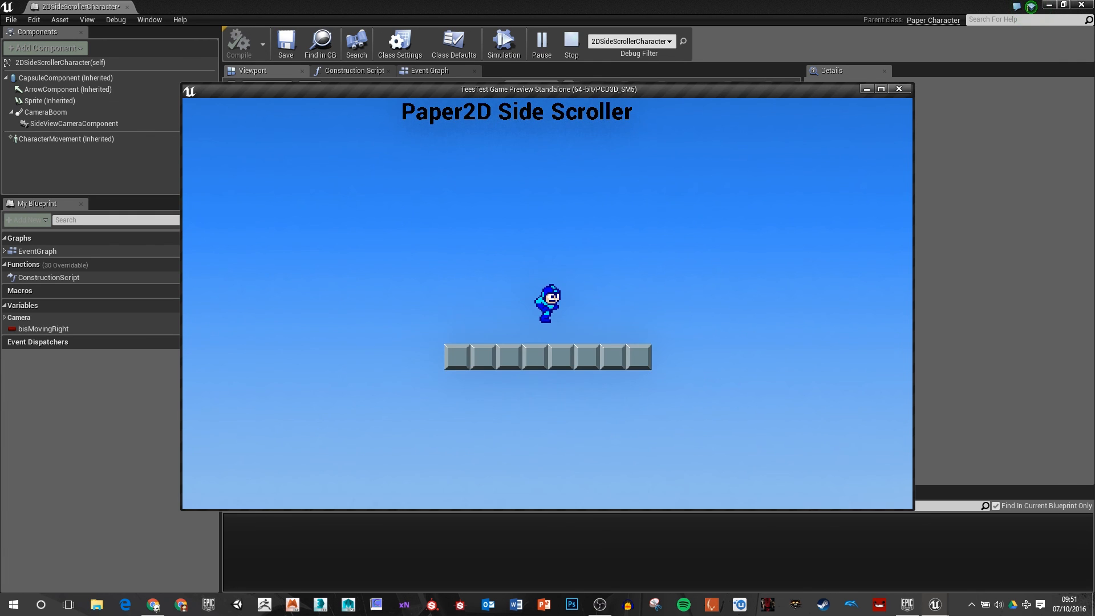
# Step: Try a Gravity Scale of 3 on the CharacterMovement component and play the level to test the jump
pyautogui.press('Escape')
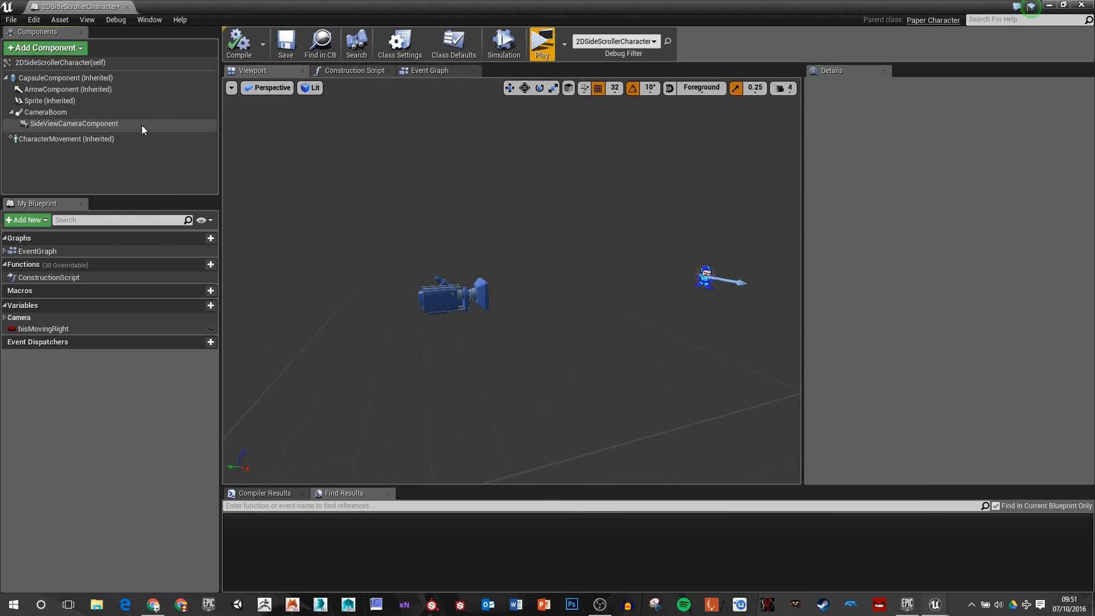
pyautogui.click(86, 139)
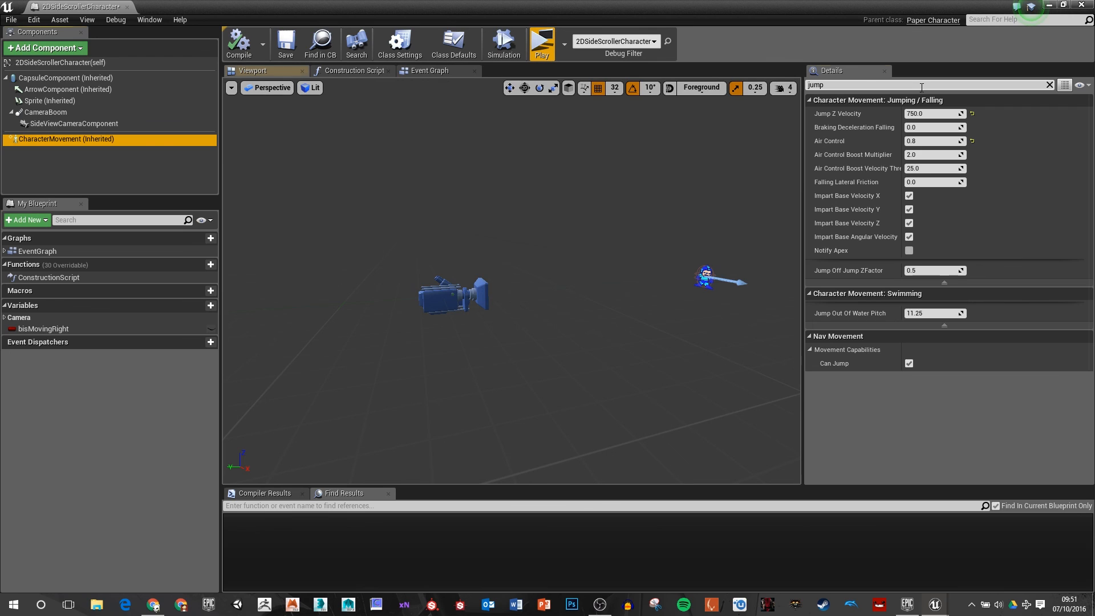
pyautogui.moveTo(922, 88); pyautogui.dragTo(766, 76)
pyautogui.write('gravi')
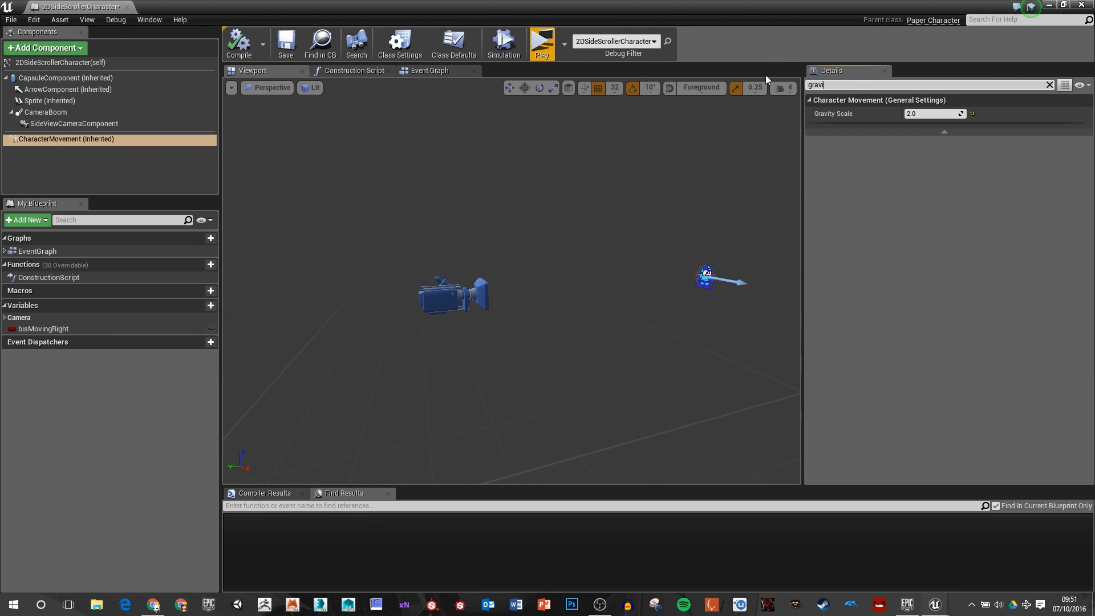
pyautogui.click(928, 115)
pyautogui.write('3')
pyautogui.press('Return')
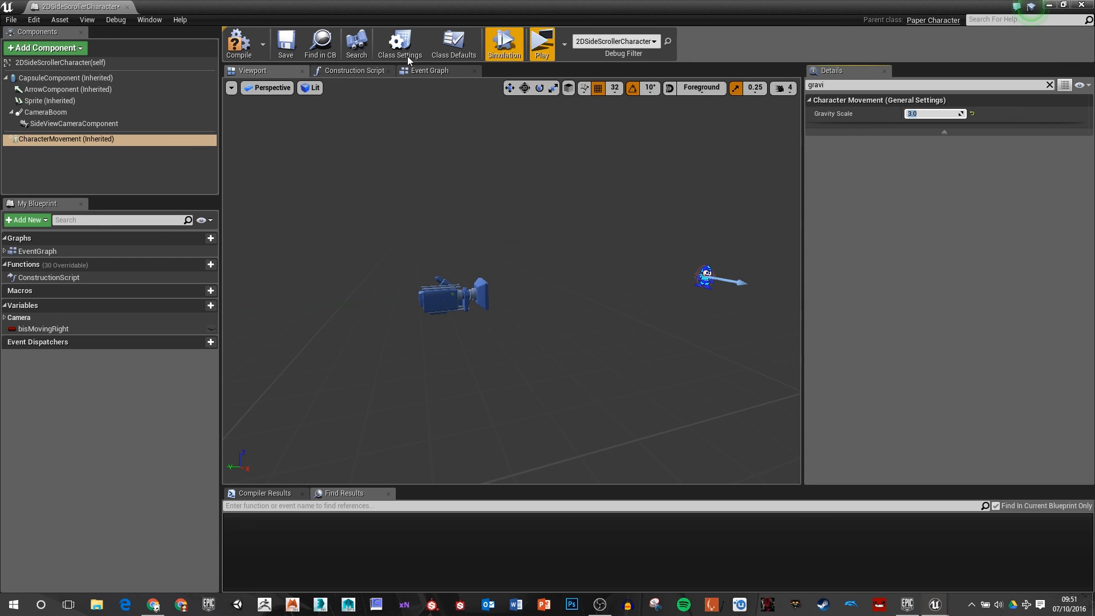
pyautogui.click(553, 43)
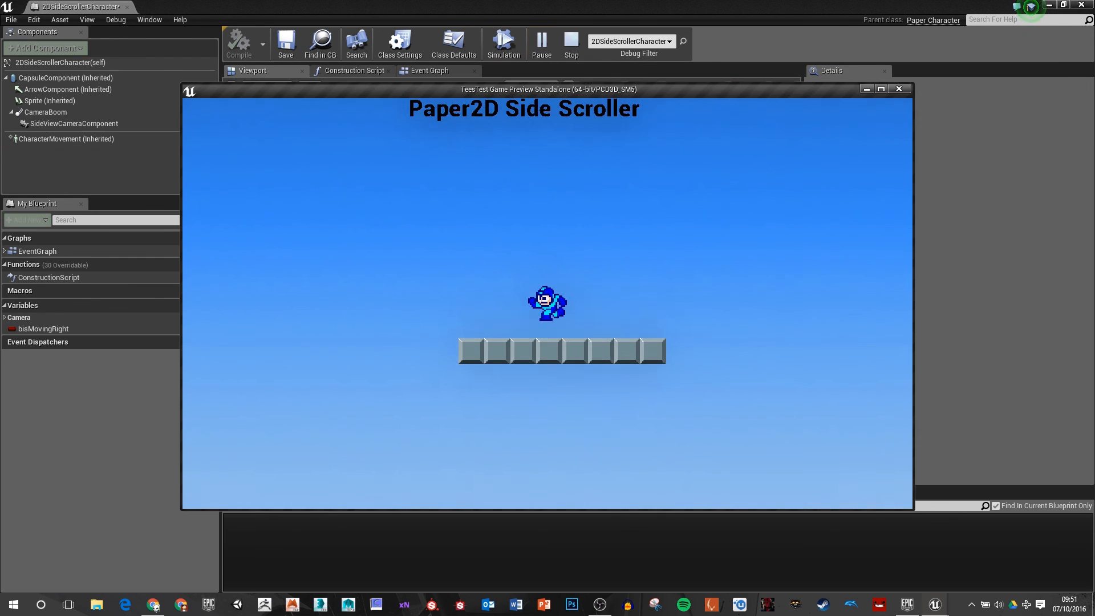
pyautogui.press('space')
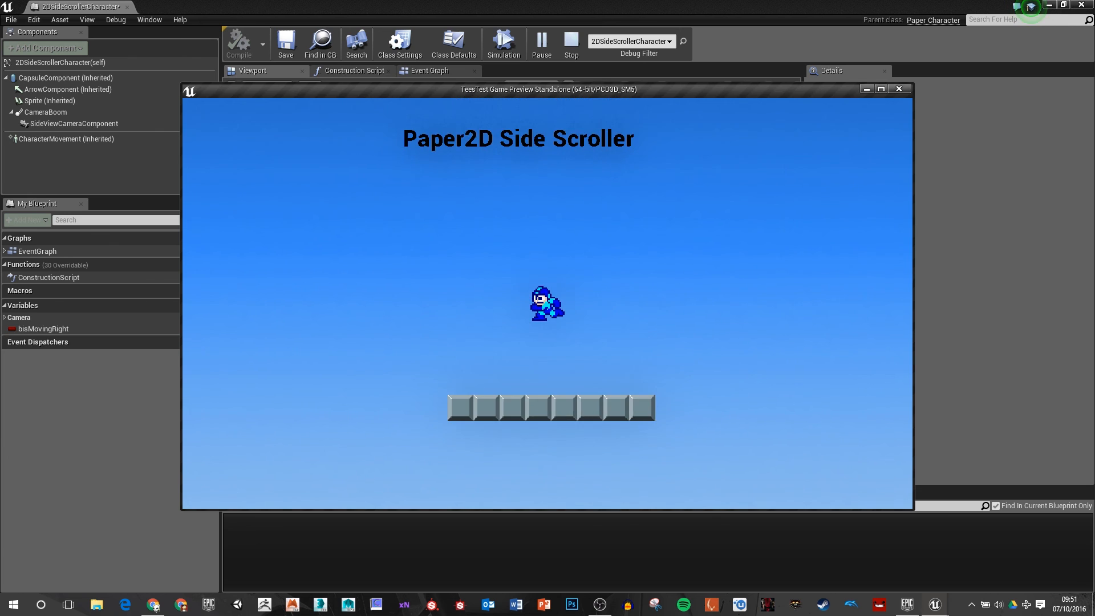
pyautogui.press('Escape')
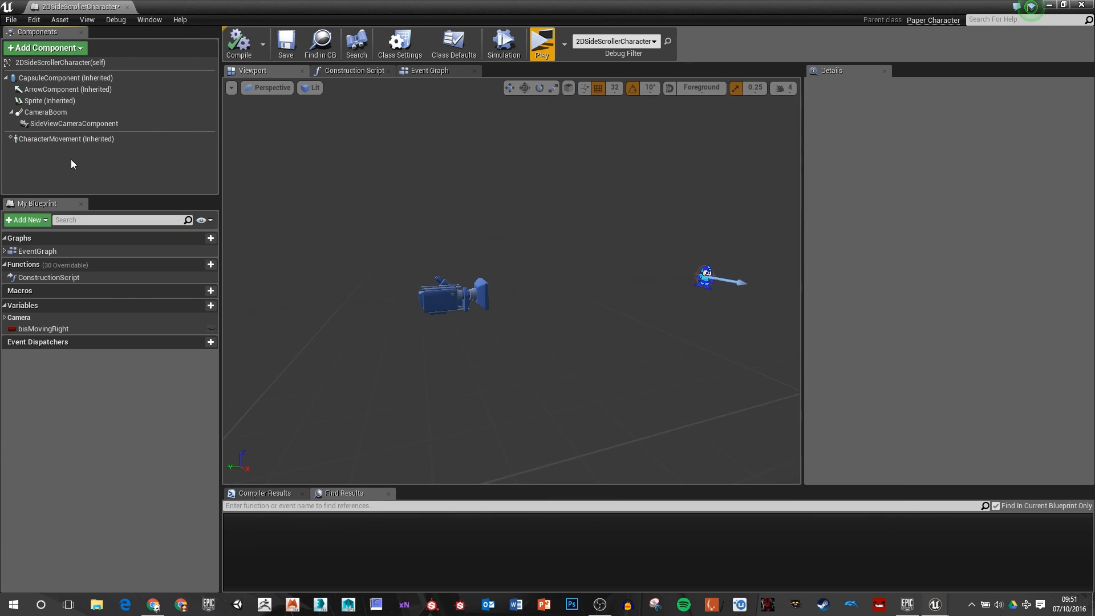
# Step: Set the CharacterMovement component's Gravity Scale to 2.5 and compile the blueprint
pyautogui.click(130, 140)
pyautogui.click(919, 114)
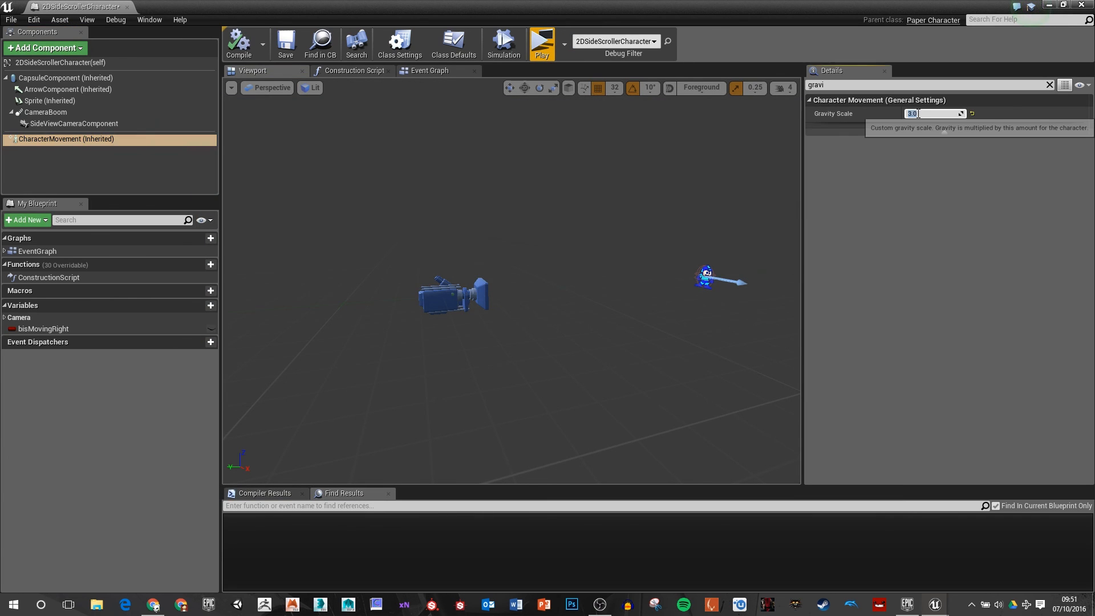
pyautogui.write('2.5')
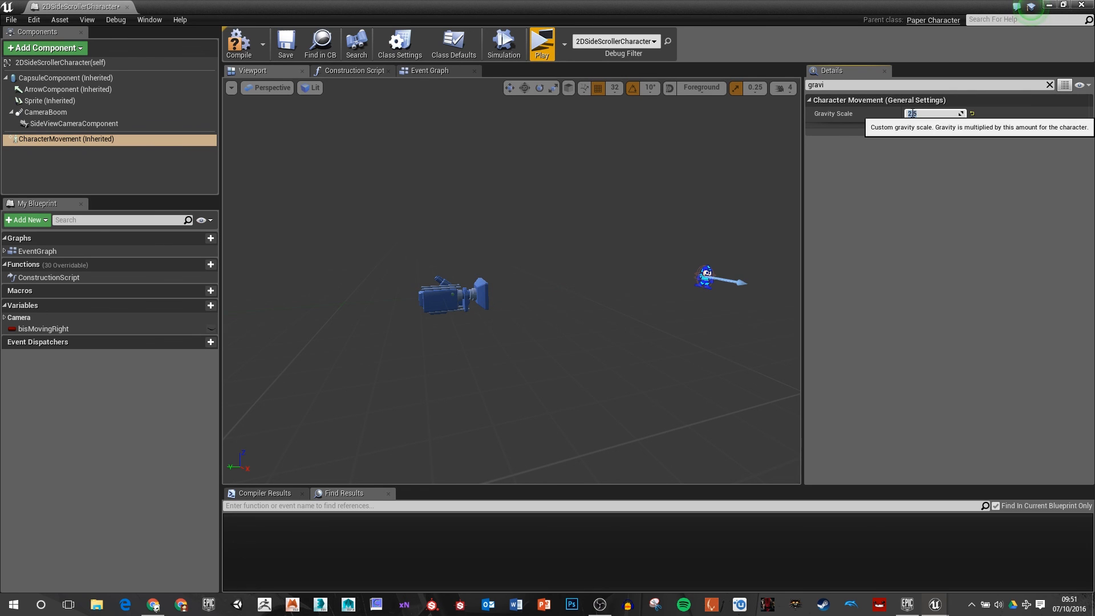
pyautogui.click(234, 47)
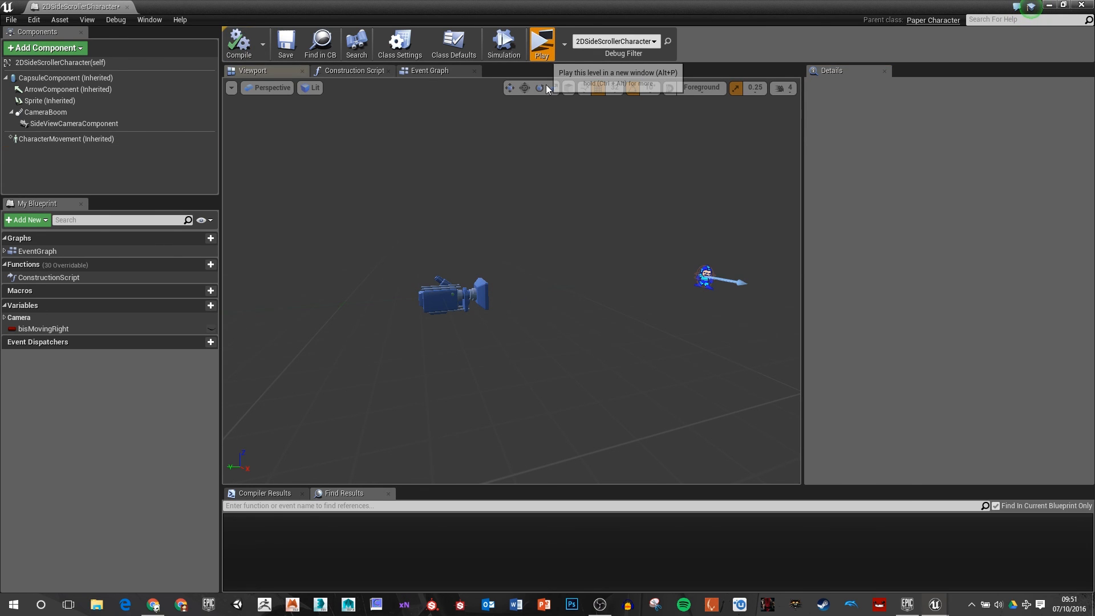
# Step: Play the level to check how the character jumps with the adjusted gravity, and stop the preview
pyautogui.click(542, 46)
pyautogui.press('space')
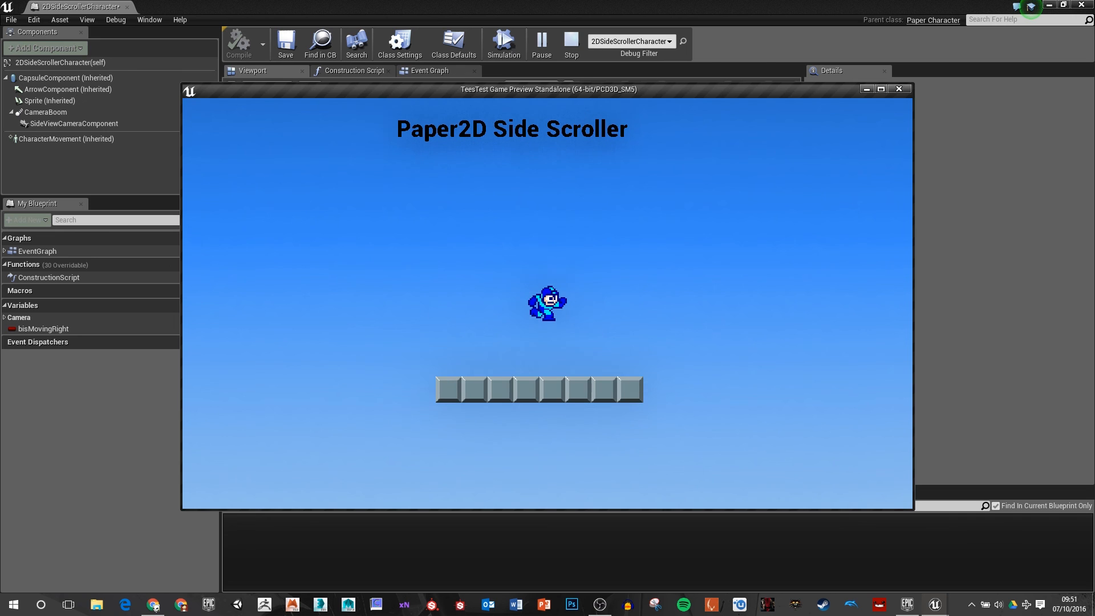
pyautogui.press('Escape')
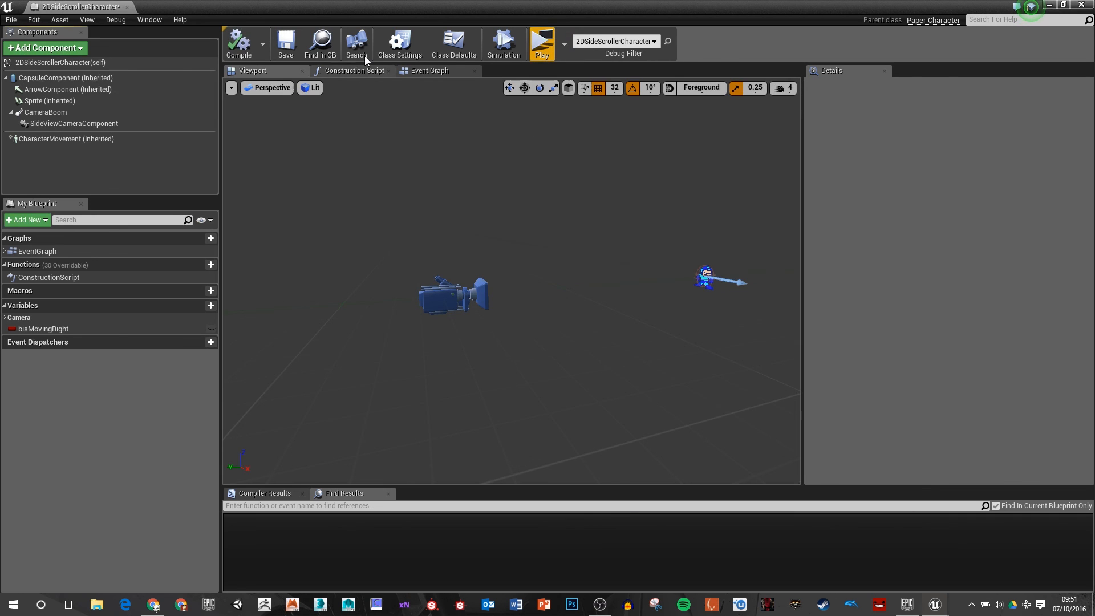
# Step: Switch to the level editor and inspect the character and tile platform from different angles
pyautogui.hotkey('alt', 'Tab')
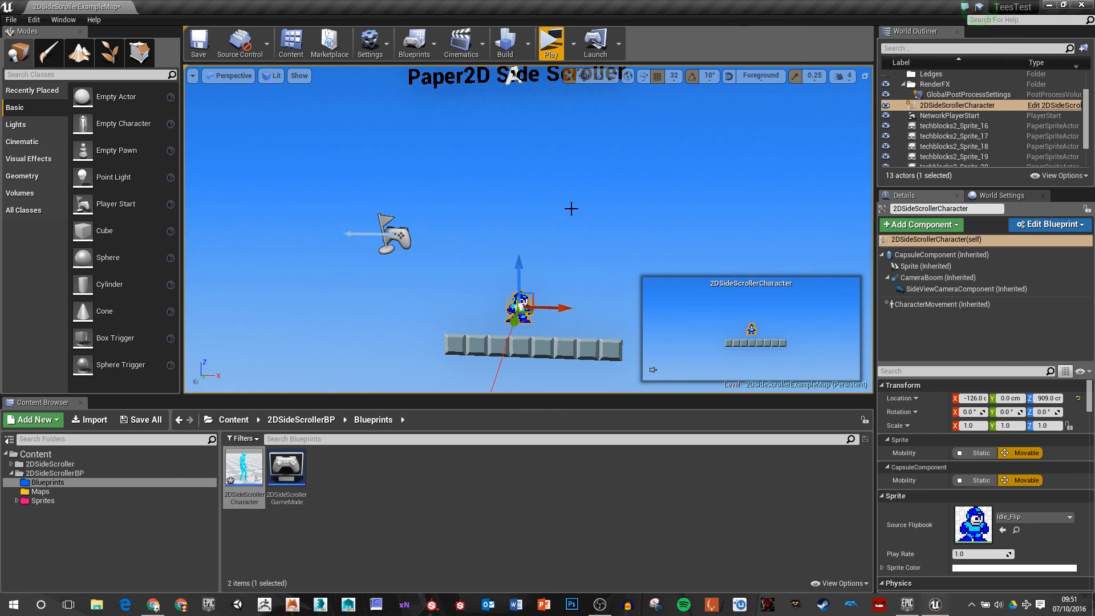
pyautogui.moveTo(572, 209); pyautogui.dragTo(621, 210, button='right')
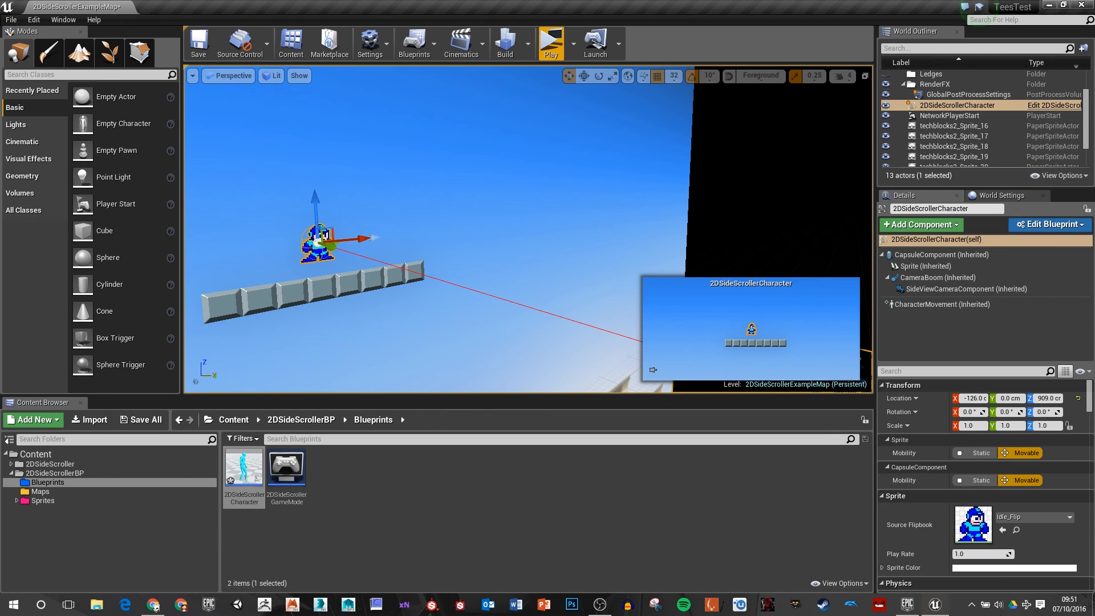
pyautogui.moveTo(622, 210); pyautogui.dragTo(561, 213, button='right')
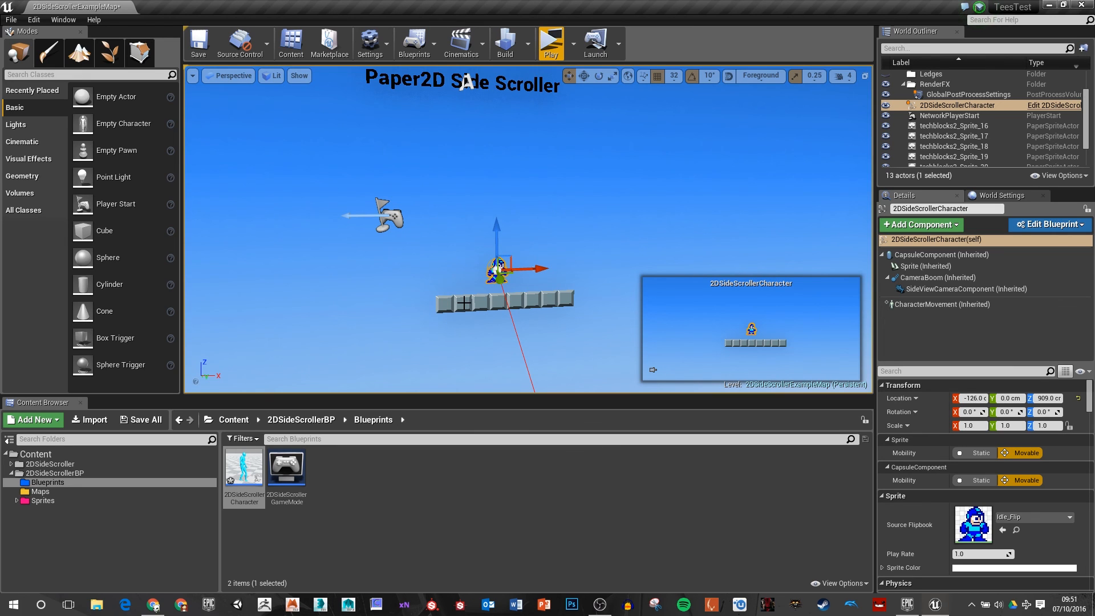